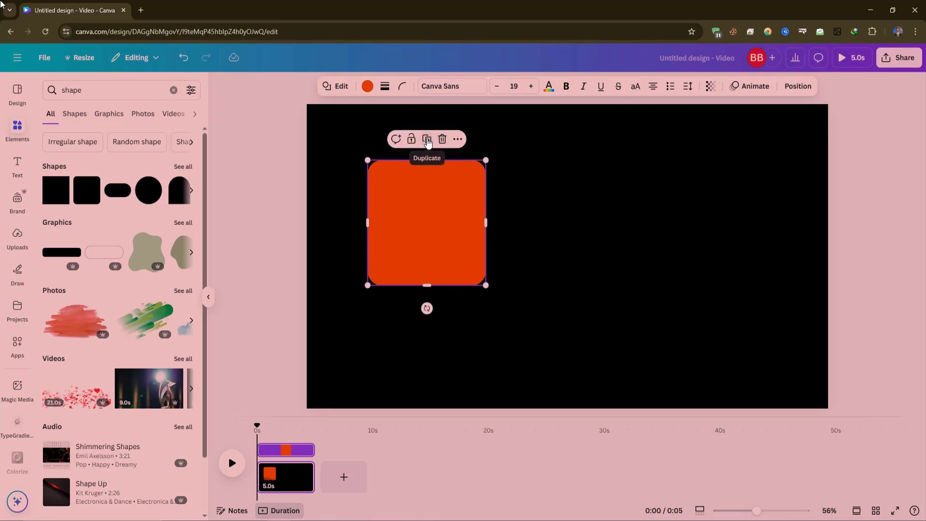
- Duplicate the orange rounded square and give the copy a solid white border
click(427, 140)
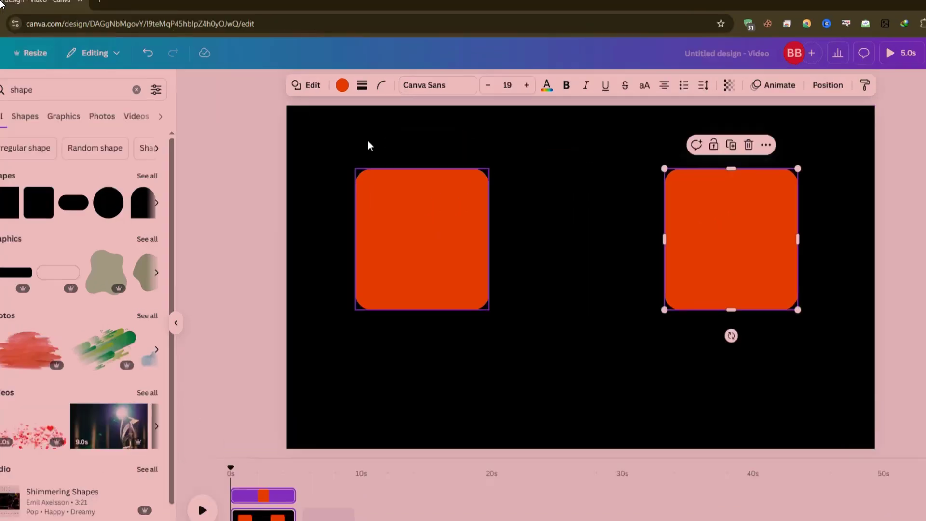
click(381, 86)
click(362, 87)
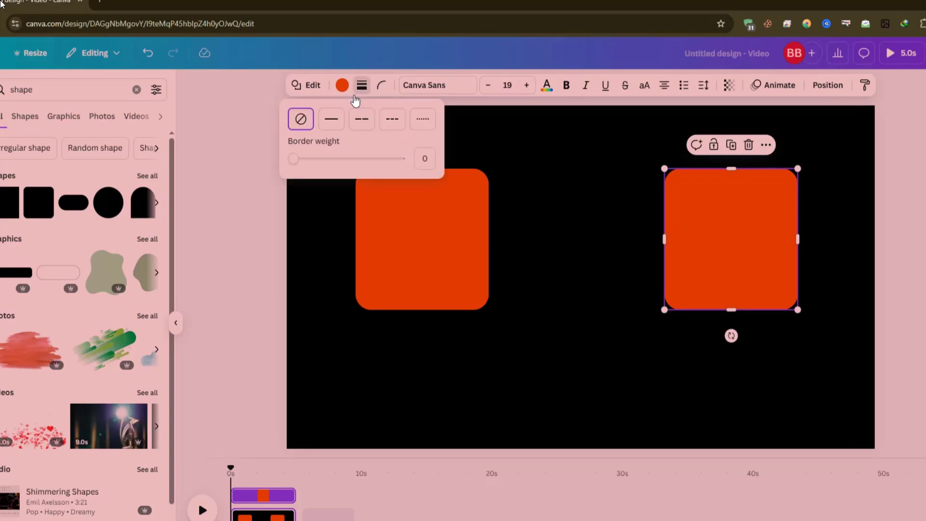
click(331, 119)
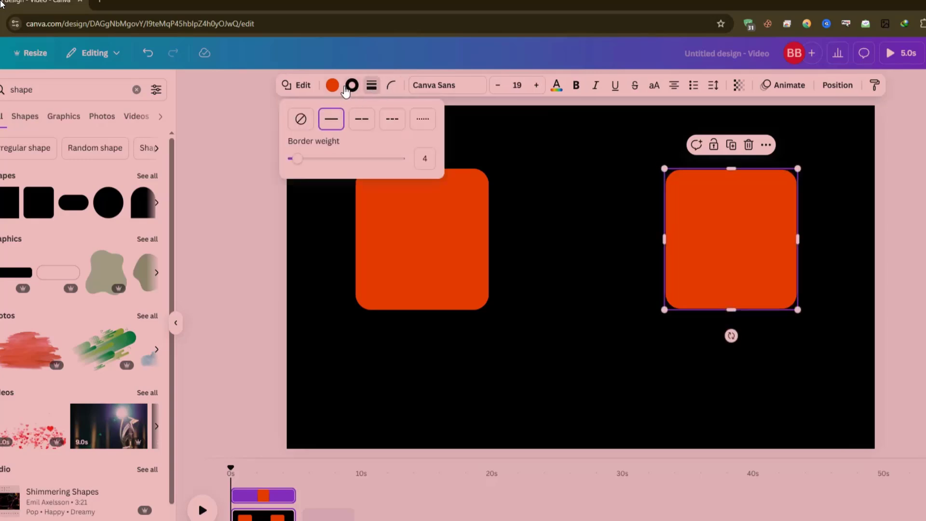
click(345, 88)
click(59, 249)
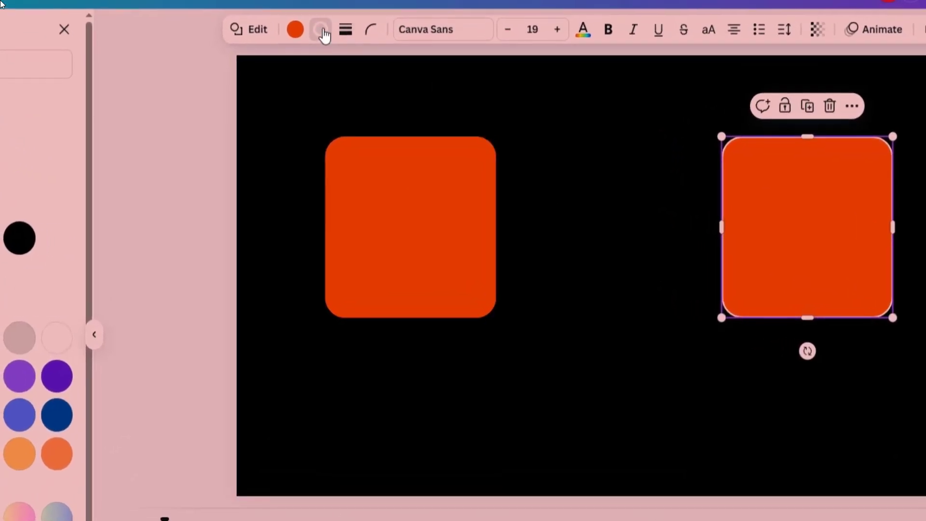
- Set the border weight of the duplicated square to 12
click(324, 35)
click(345, 30)
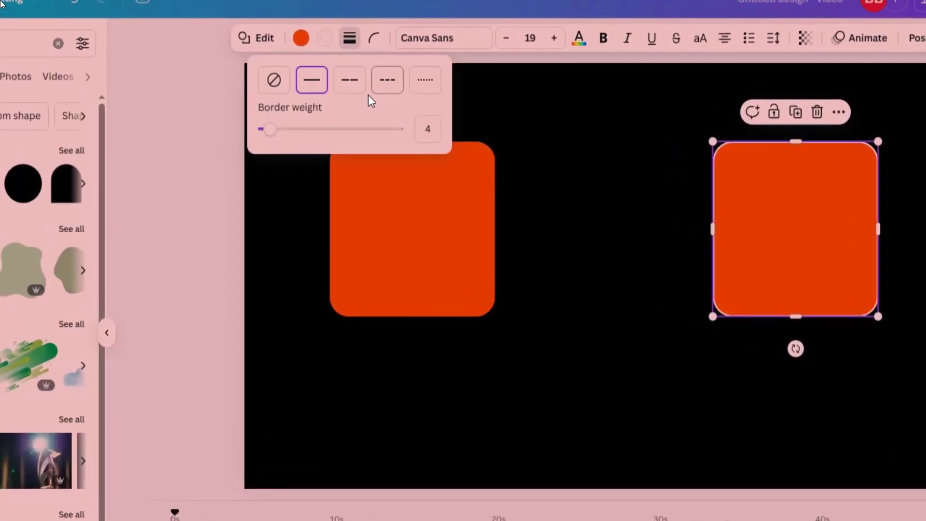
drag(269, 129, 292, 136)
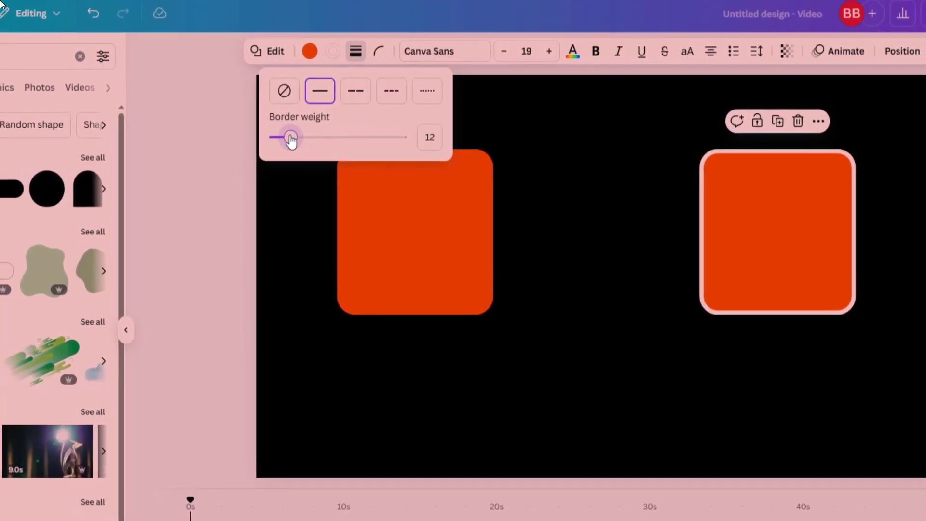
- Add a solid border with a weight of 12 to the original orange square
click(417, 196)
click(358, 55)
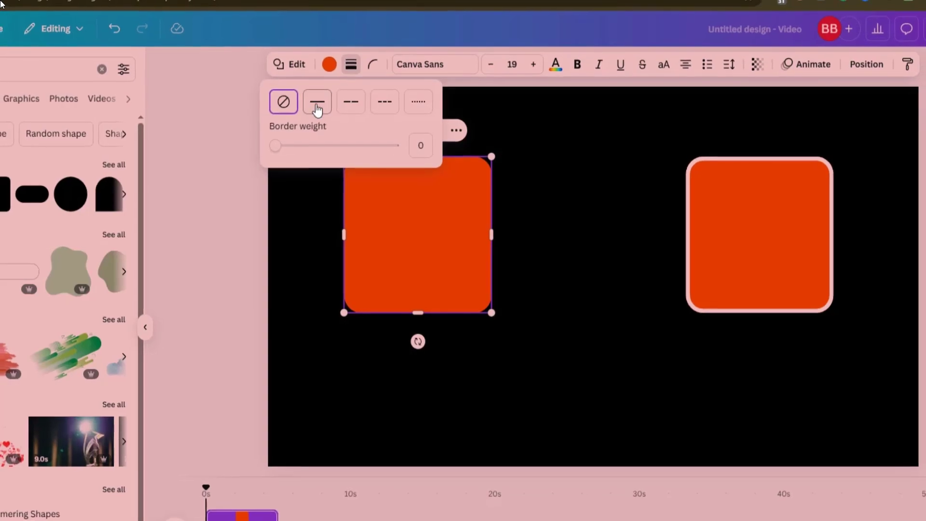
click(317, 110)
drag(276, 146, 295, 151)
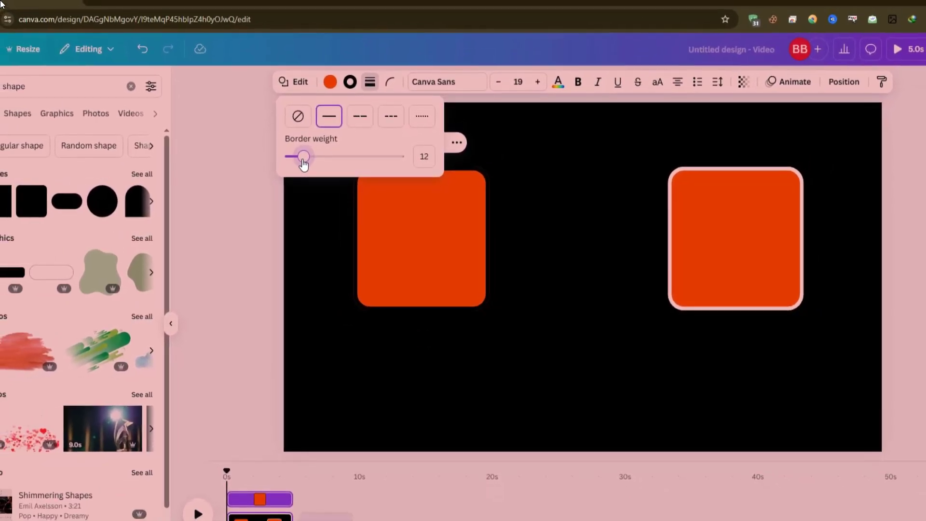
- Change the original square's border color to white
click(350, 81)
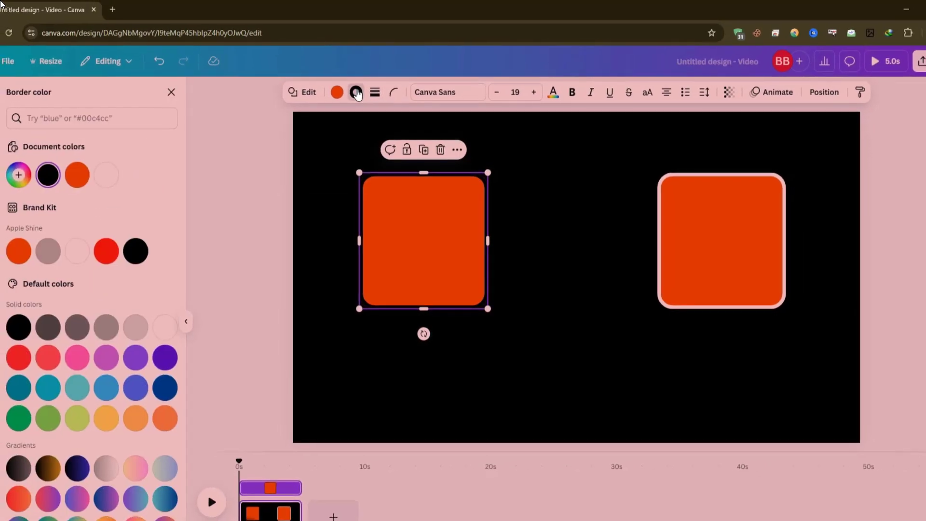
click(357, 94)
click(358, 99)
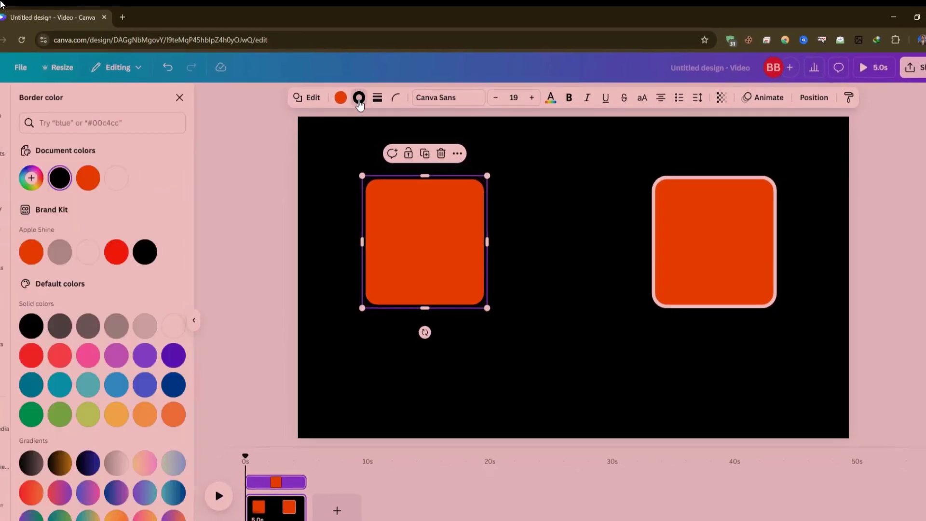
click(124, 182)
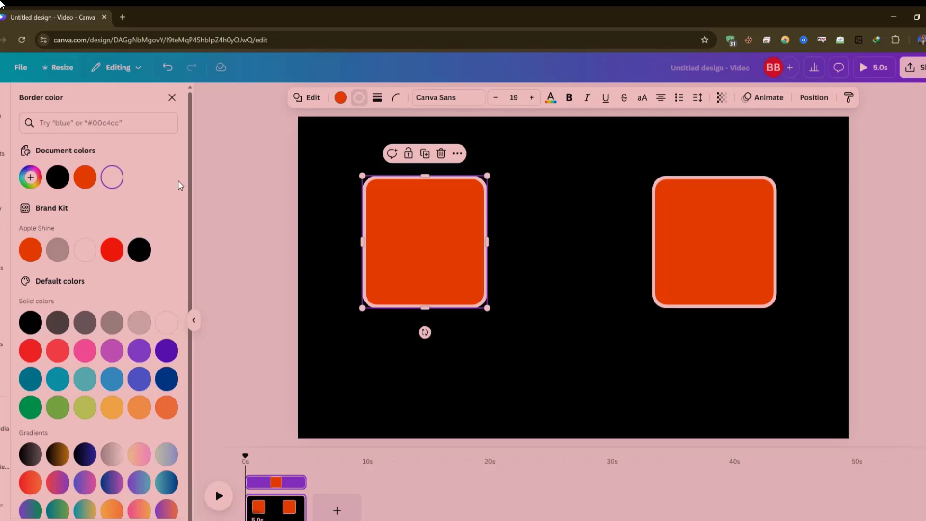
click(538, 198)
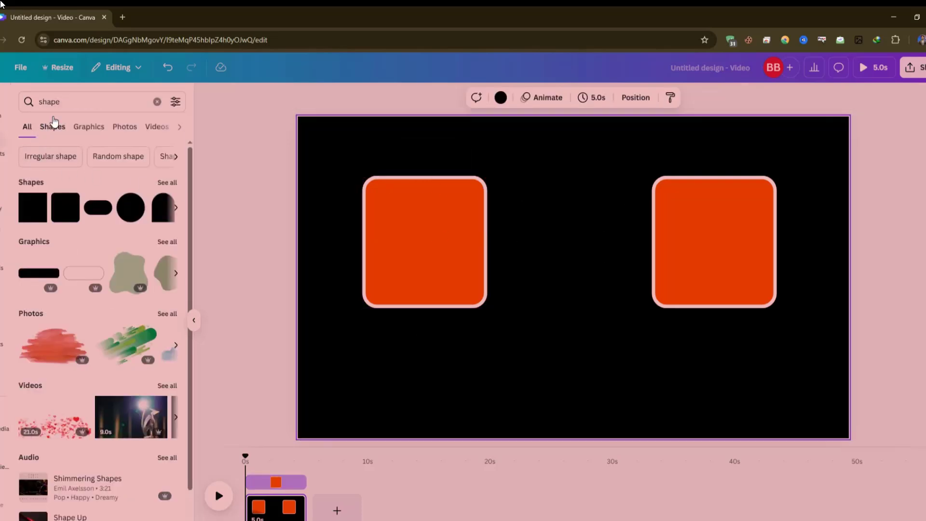
- Search the graphics for "fish" and filter the results to animated ones
click(85, 129)
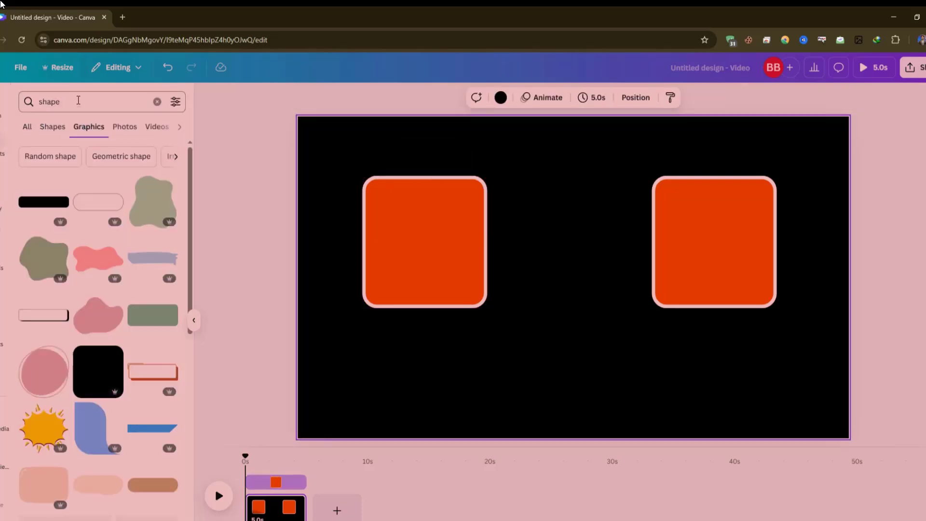
text(f)
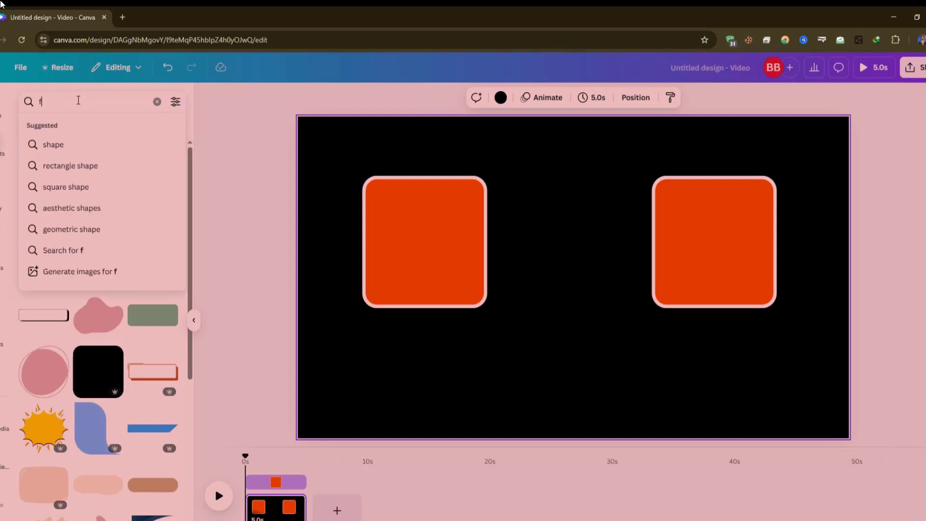
text(ish)
key(Return)
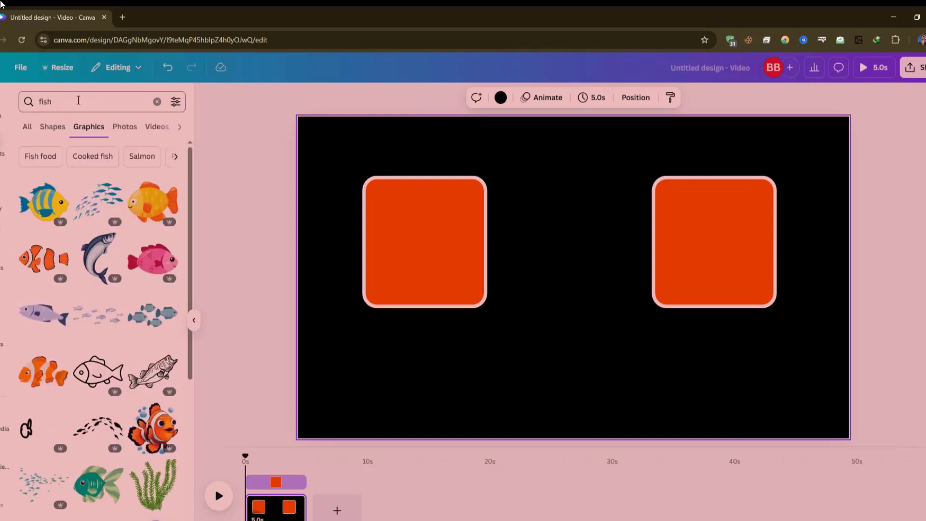
click(176, 102)
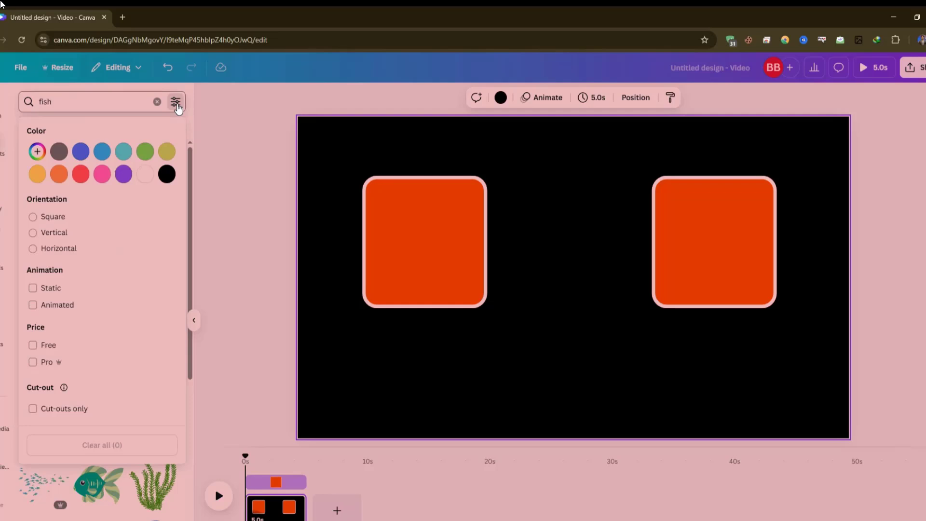
click(55, 309)
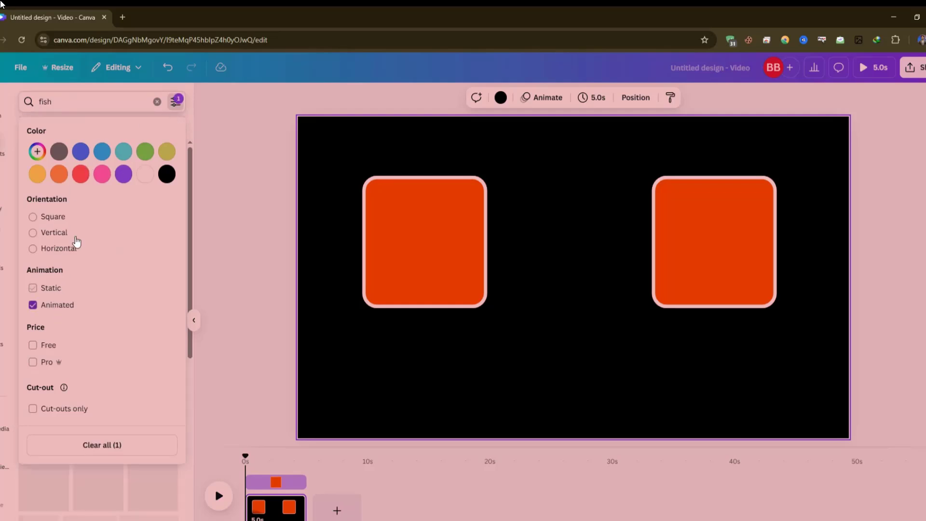
click(219, 102)
- Insert the red fish with yellow fins, shrink it and place it inside the right-hand orange square
scroll(72, 313, down, 1)
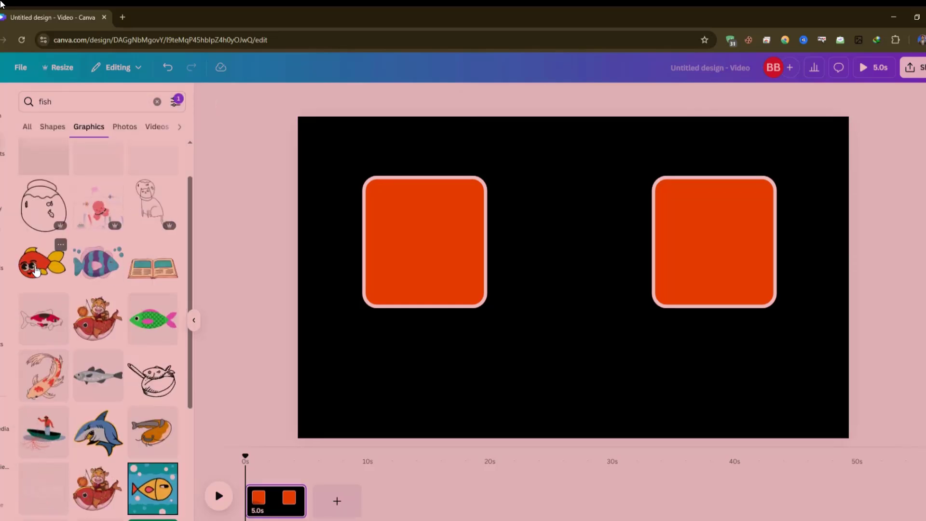
click(43, 261)
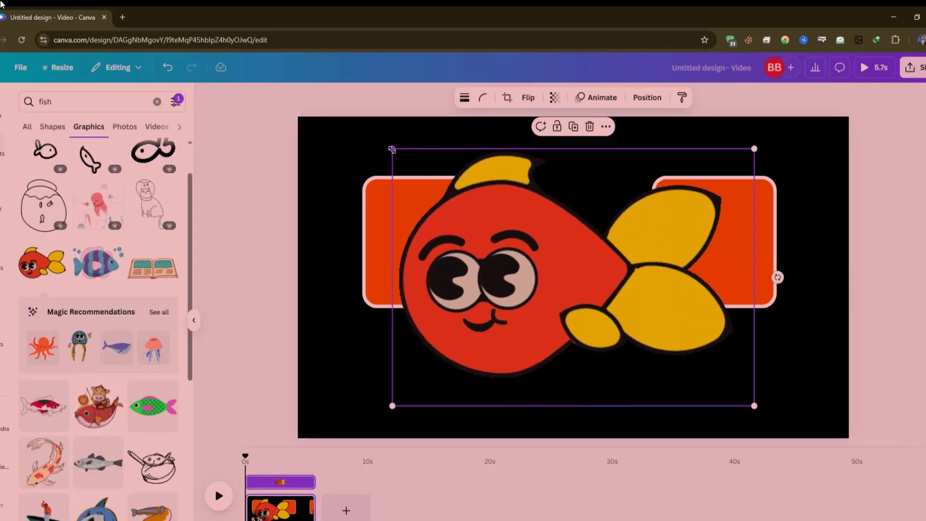
drag(392, 149, 695, 215)
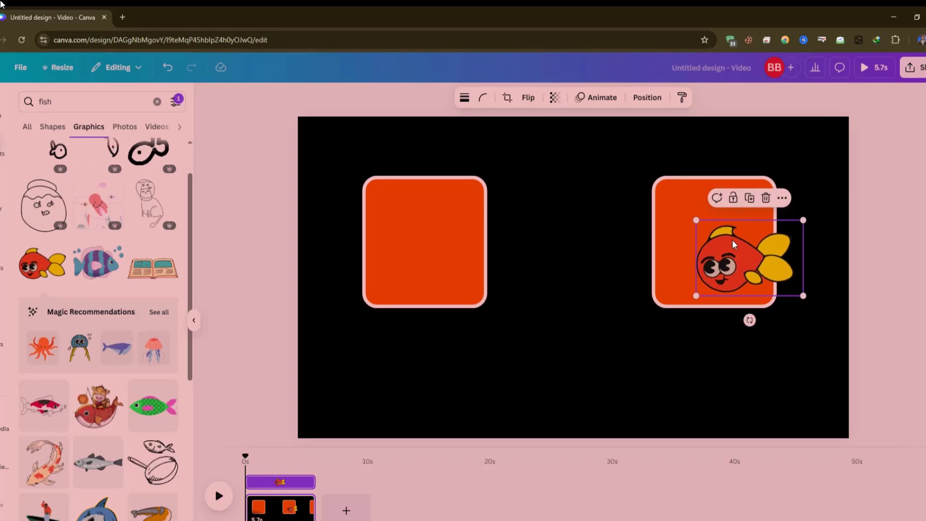
drag(732, 239, 714, 217)
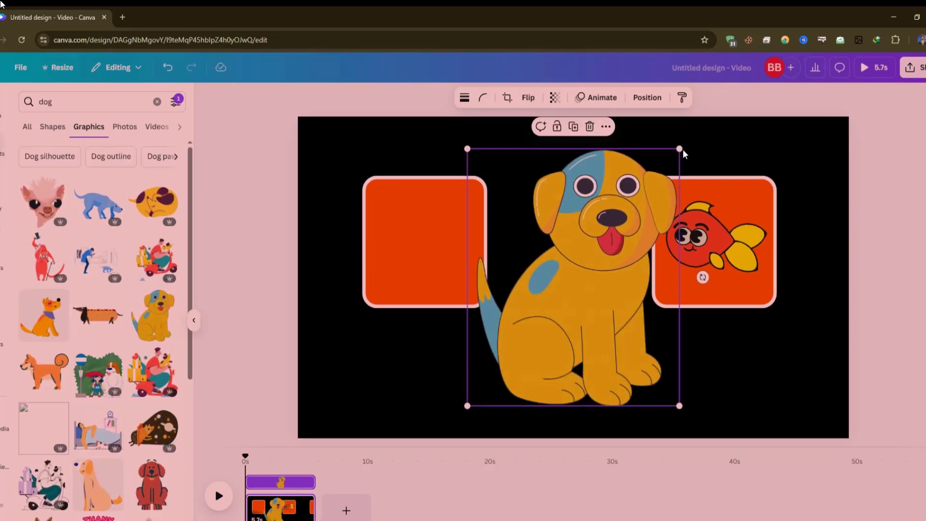
- Shrink the sitting dog graphic and place it inside the left-hand orange square
drag(679, 149, 575, 315)
drag(536, 357, 444, 247)
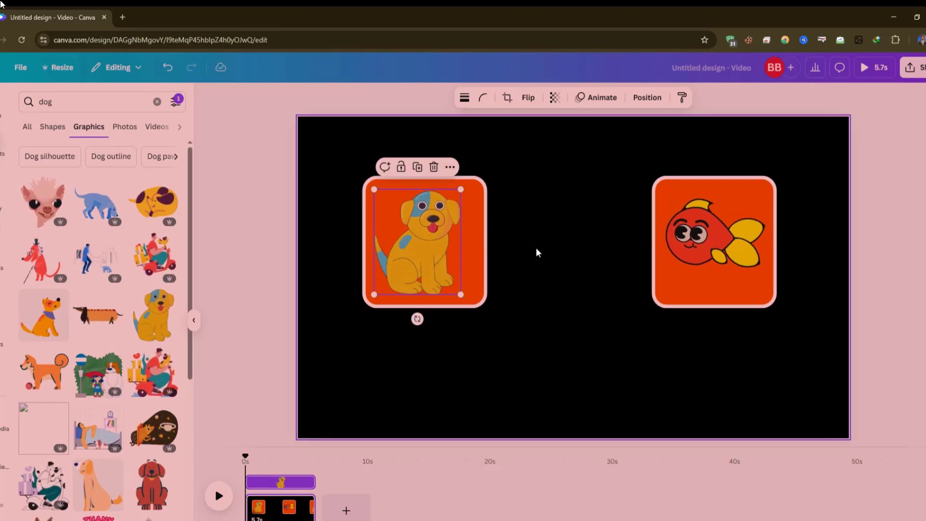
click(242, 221)
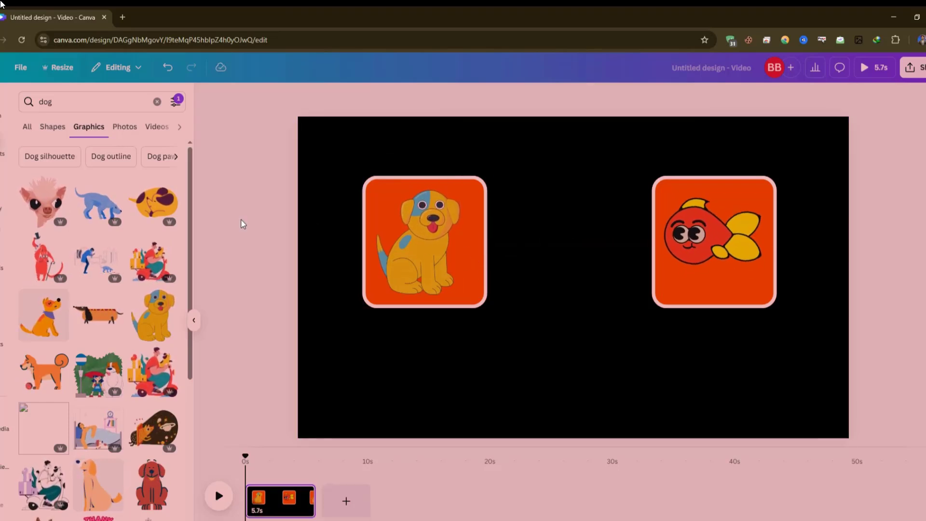
- Add a heading to the page that reads "which one live in sea"
click(2, 178)
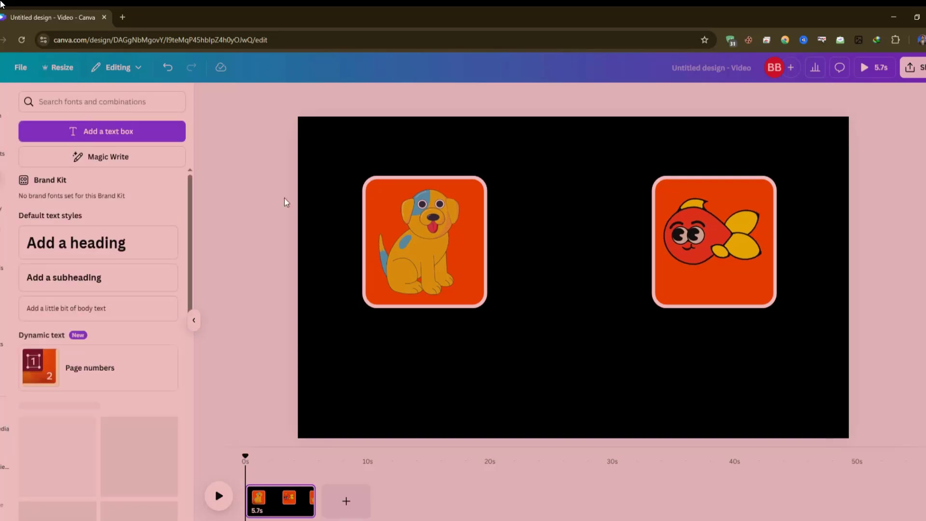
click(72, 249)
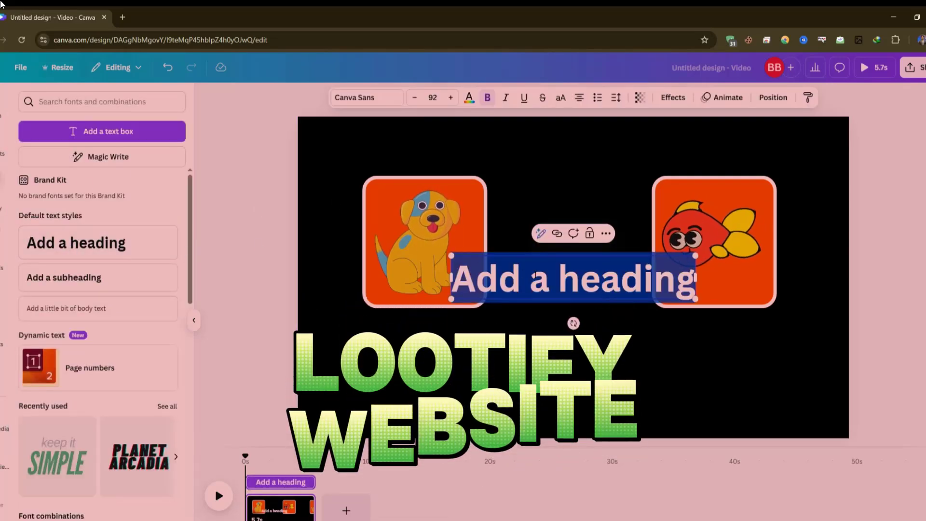
text(whic)
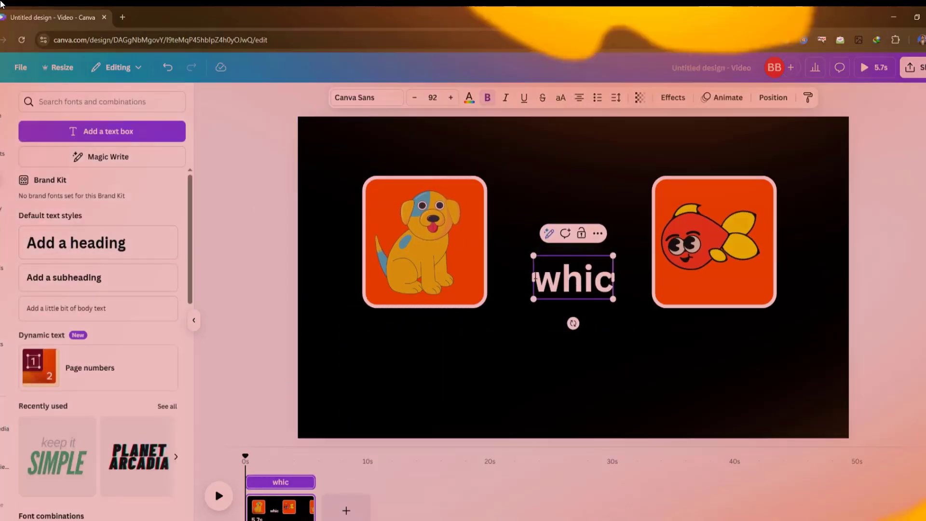
text(h on)
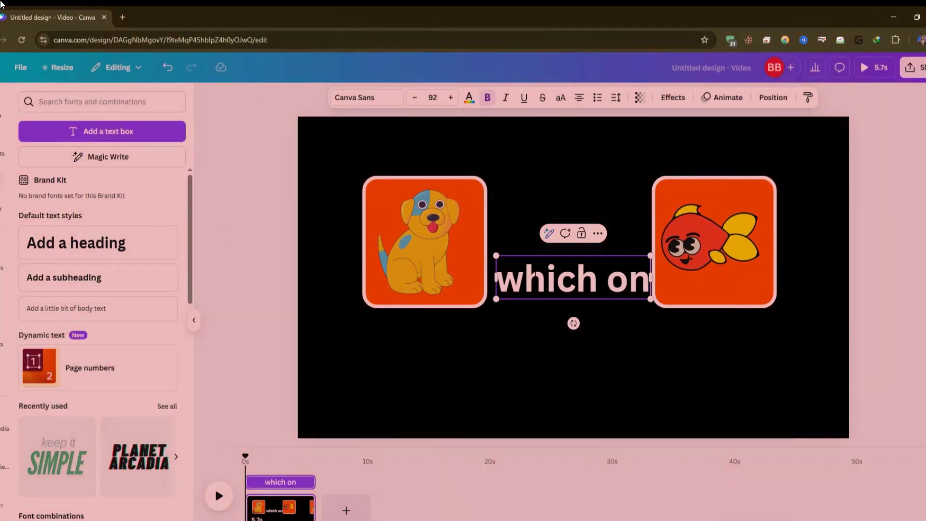
text(e live)
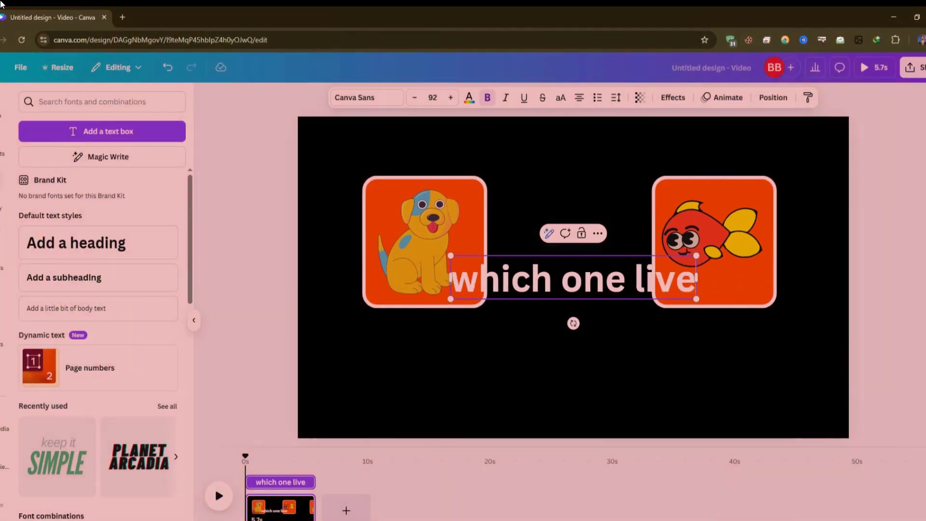
text( in sea)
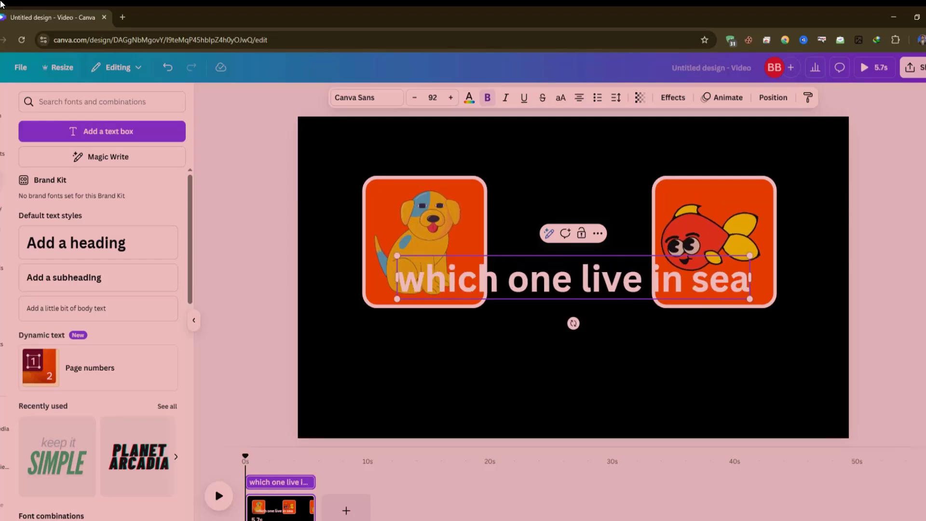
click(831, 314)
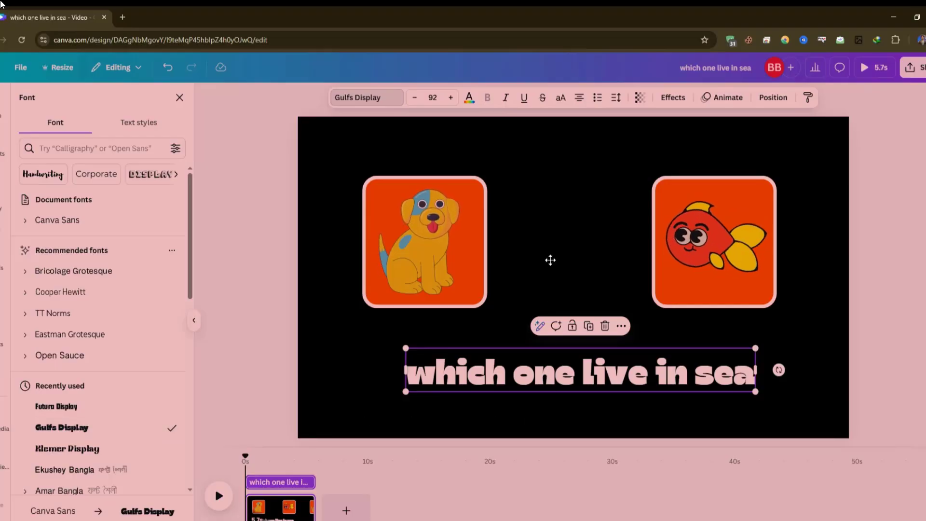
- Move the heading above the two squares and apply the Block text animation to it
drag(545, 369, 545, 143)
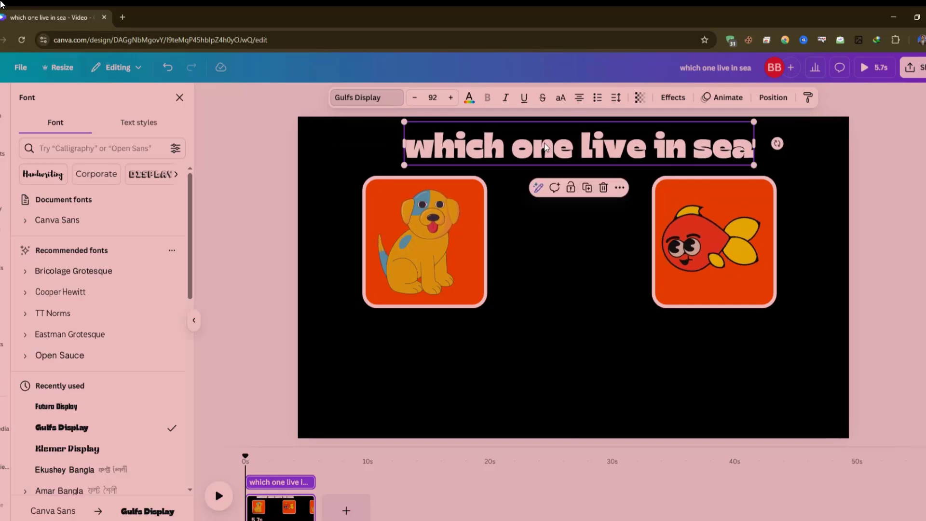
click(737, 99)
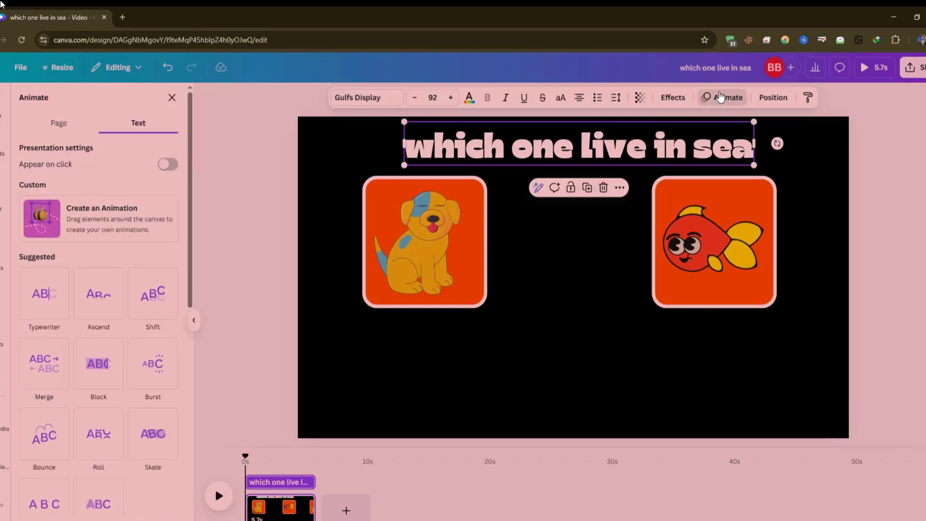
click(43, 308)
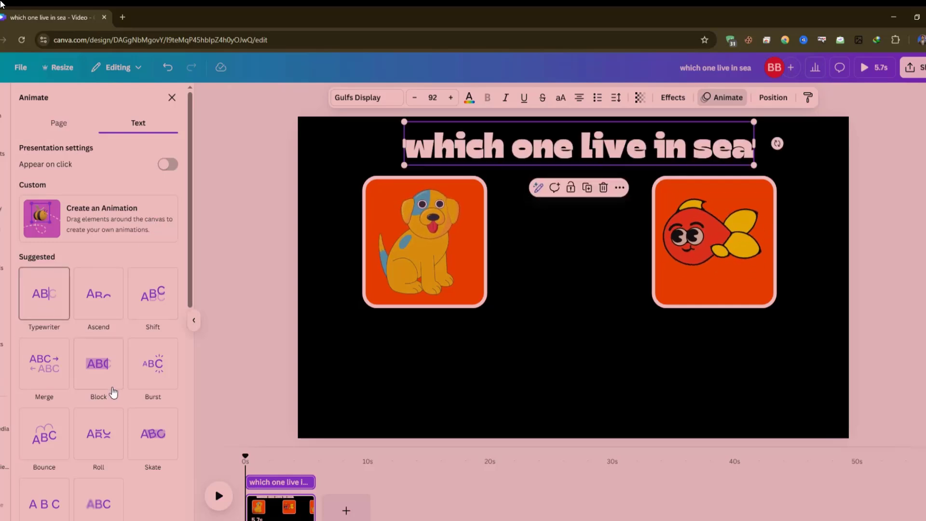
click(111, 389)
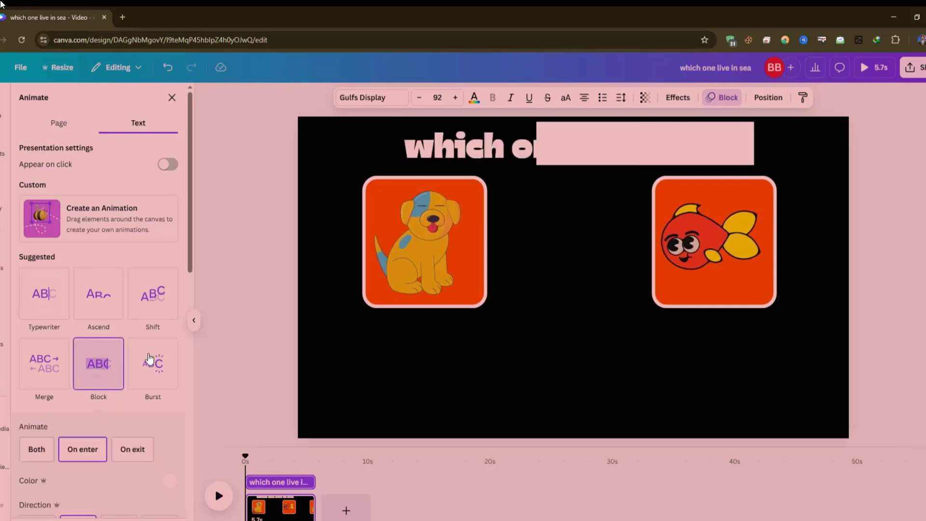
click(233, 261)
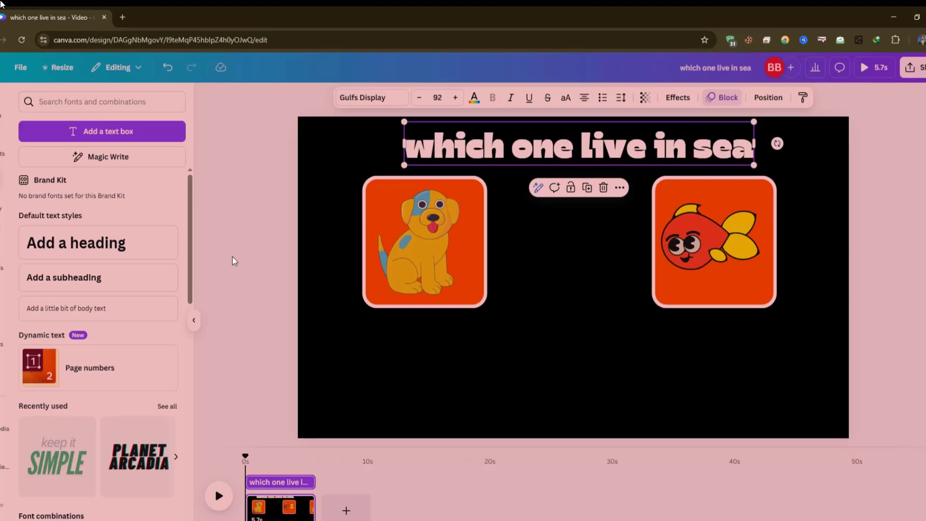
- Duplicate the heading, move the copy below the two squares and change its text to "dog"
click(509, 141)
click(626, 248)
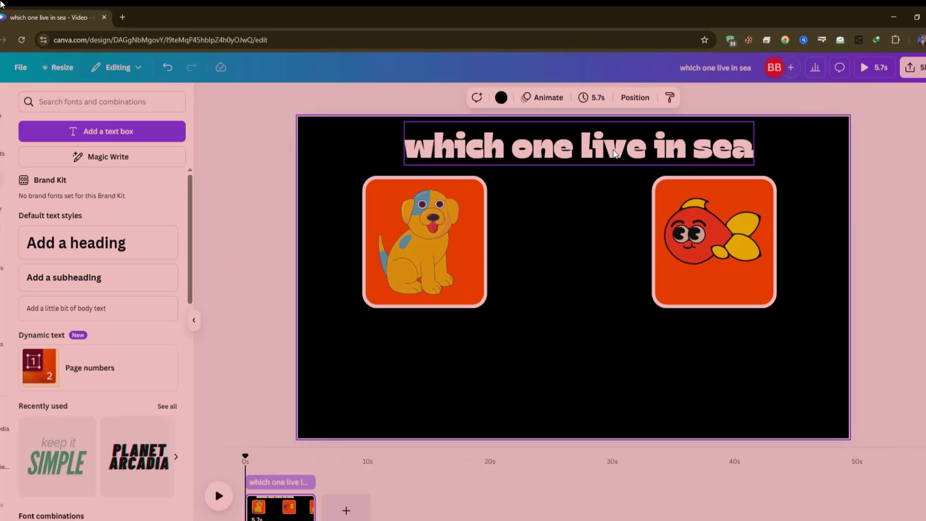
click(639, 136)
click(586, 187)
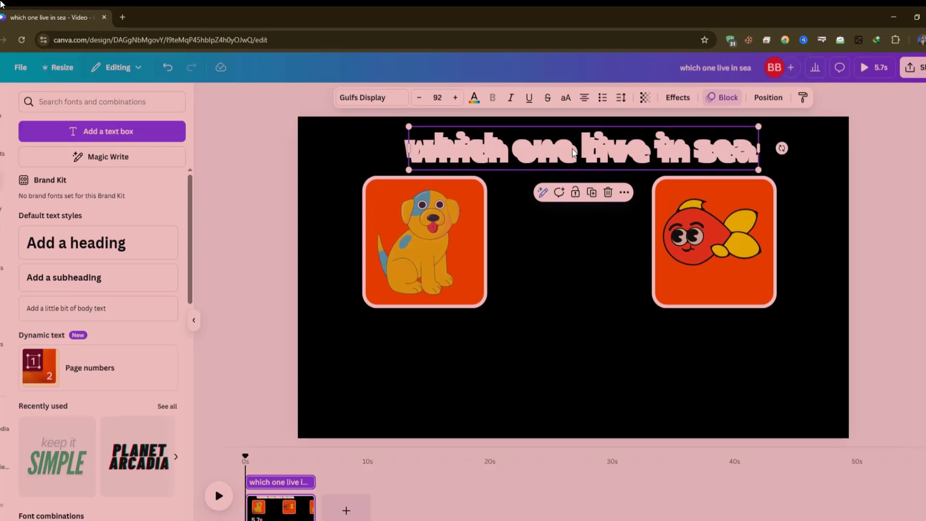
drag(574, 142, 555, 336)
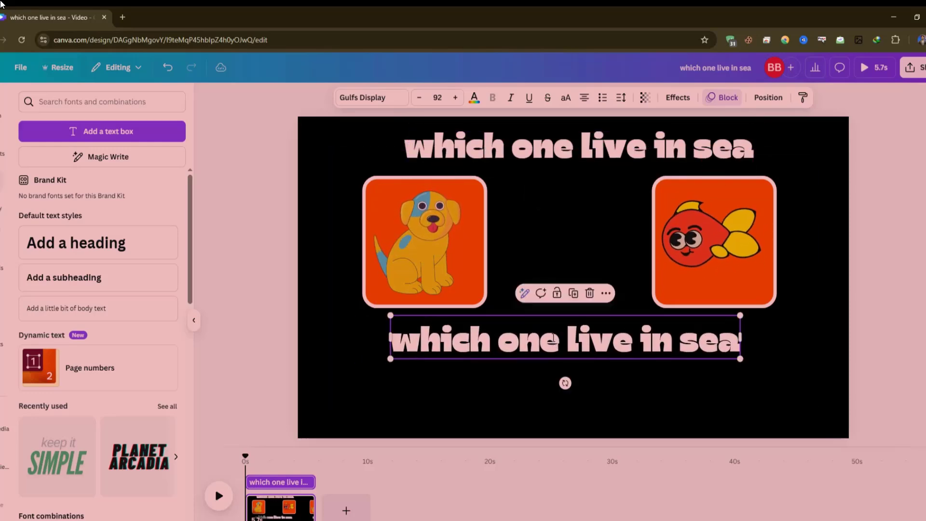
double_click(553, 339)
text(dog)
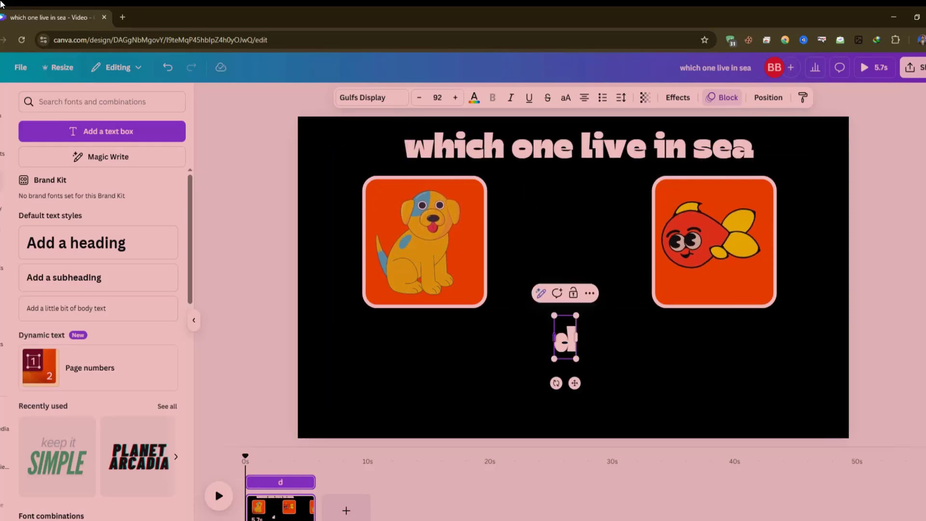
- Move the "dog" label directly under the dog's square and set it in uppercase
click(611, 369)
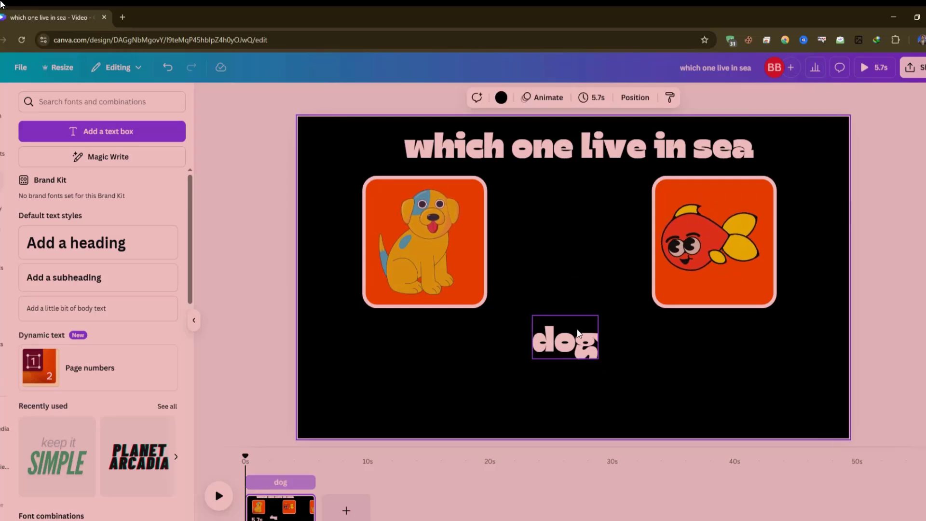
drag(573, 327, 426, 330)
click(562, 99)
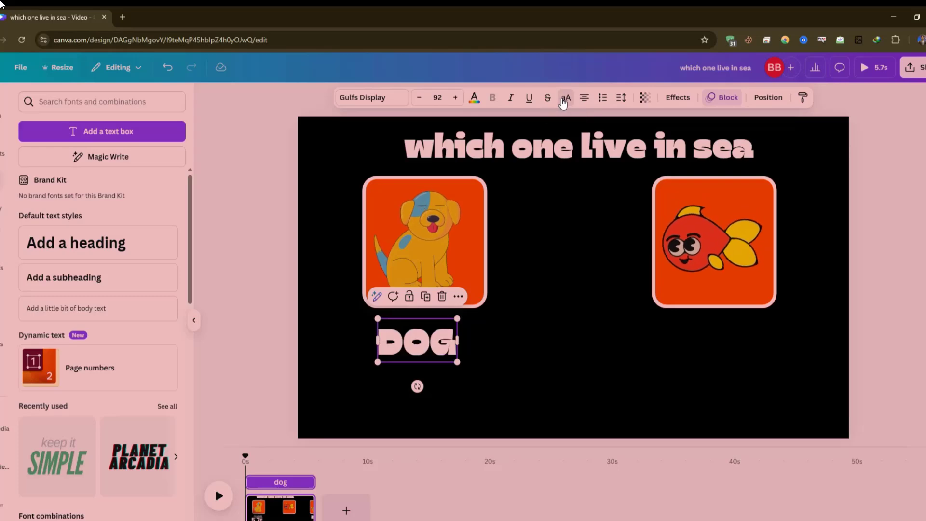
- Duplicate the DOG label, place the copy under the fish's square and change its text to "fish"
click(427, 297)
drag(425, 349, 721, 346)
double_click(722, 347)
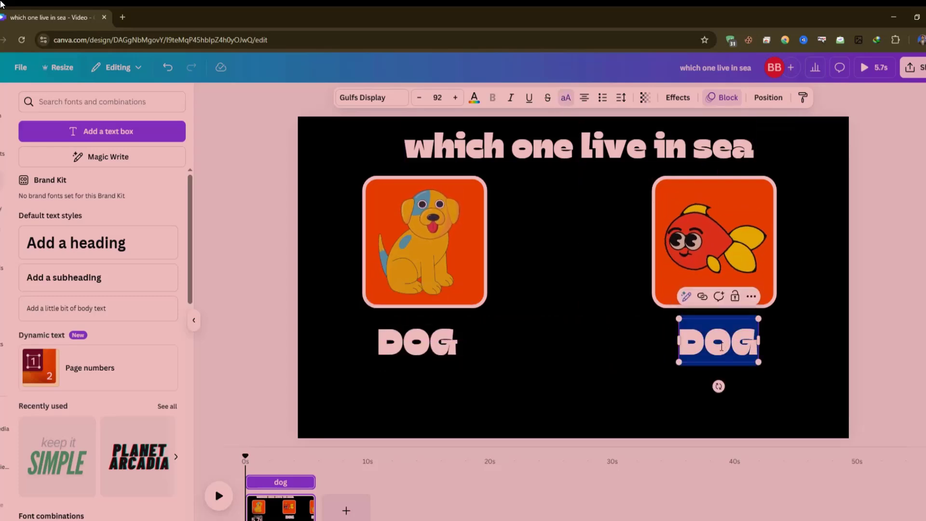
text(fi;sh)
key(BackSpace)
key(BackSpace)
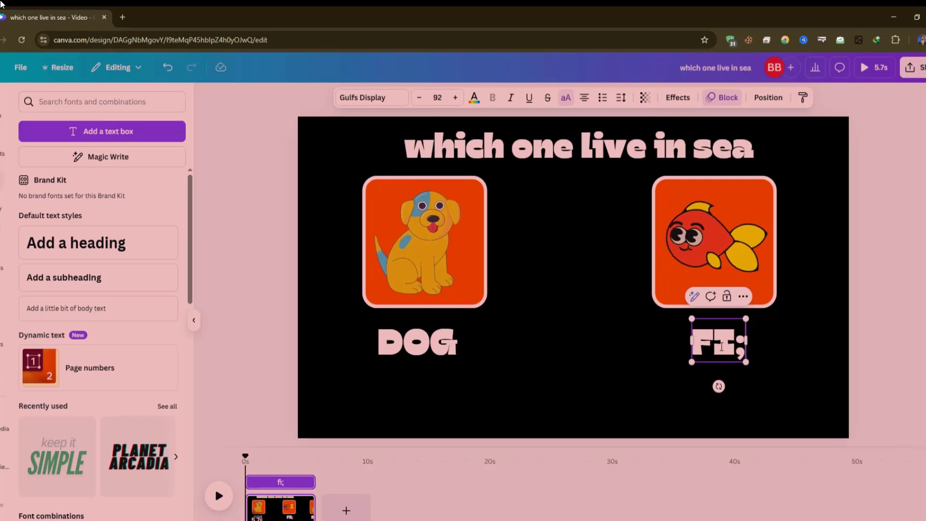
text(sh)
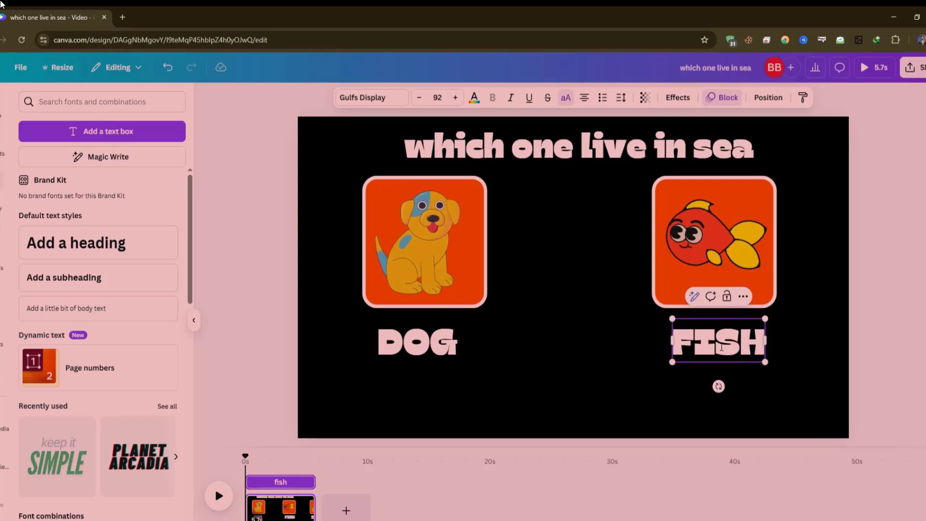
click(580, 339)
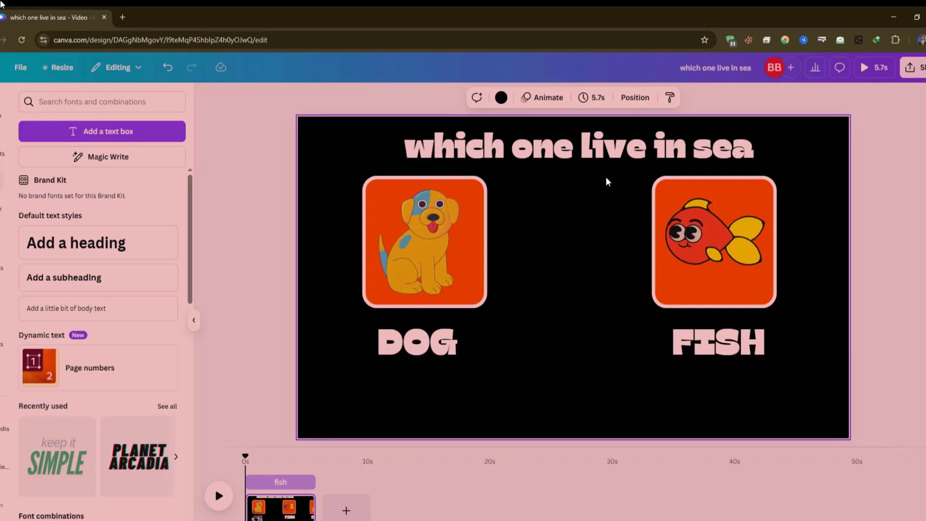
- Preview the page's animations and apply the Rise text animation to the FISH label
click(430, 341)
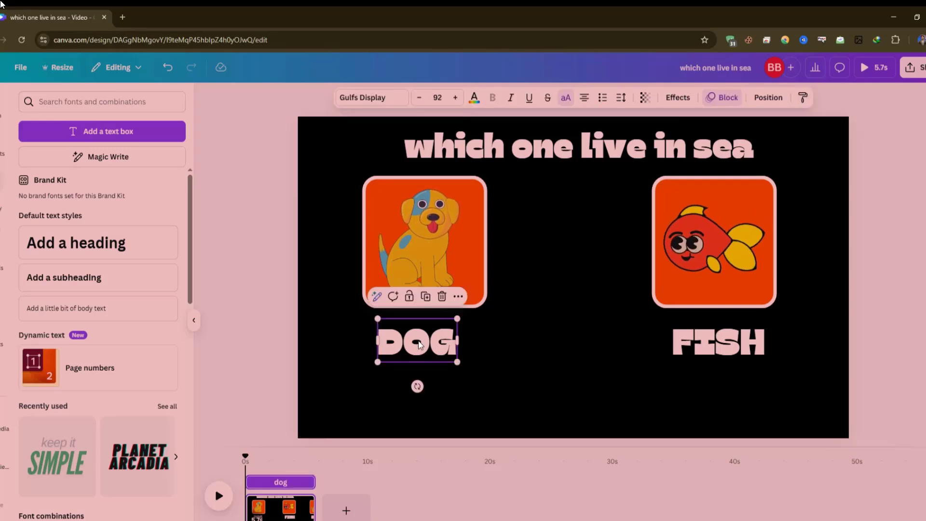
click(218, 496)
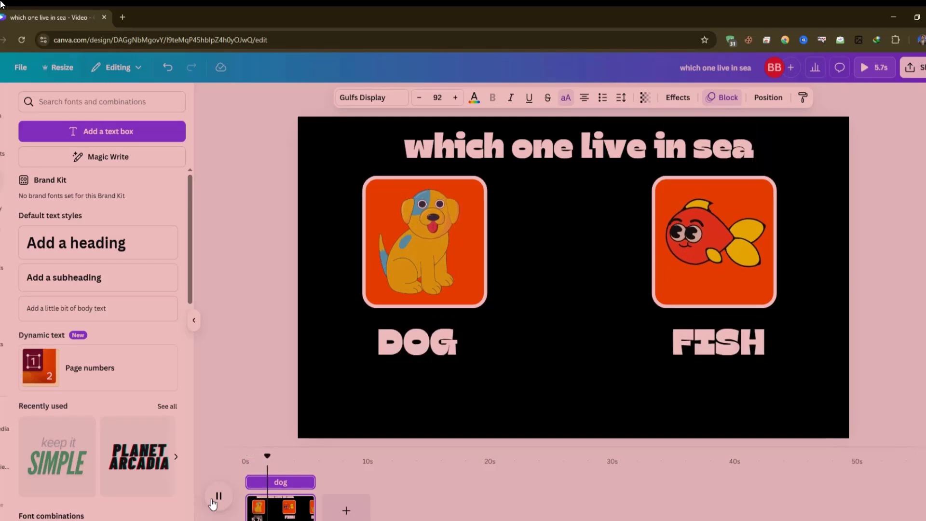
click(399, 351)
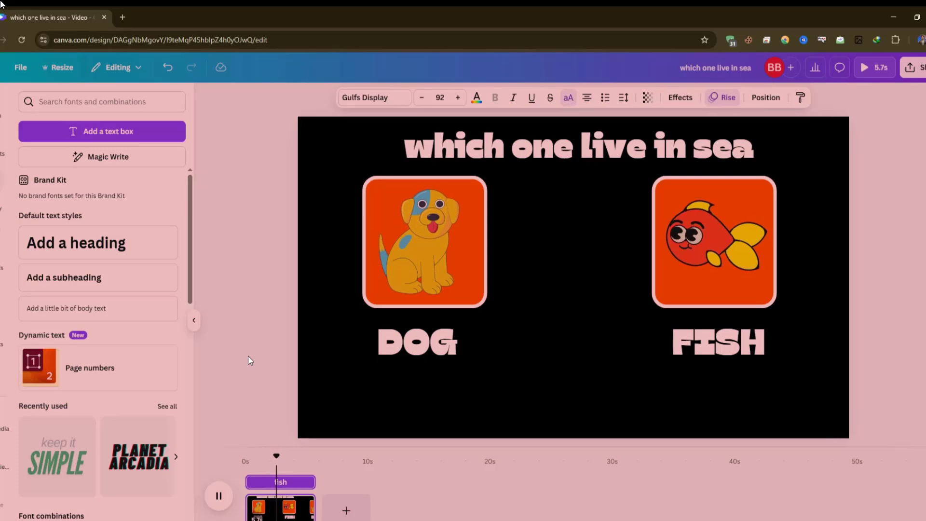
click(248, 356)
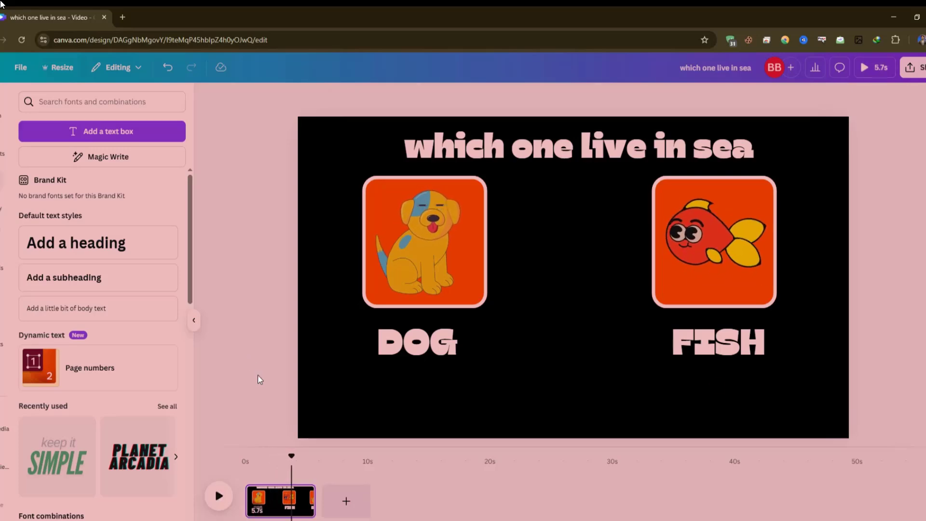
- Shorten the page to 3.7 seconds and duplicate it
drag(310, 505, 292, 505)
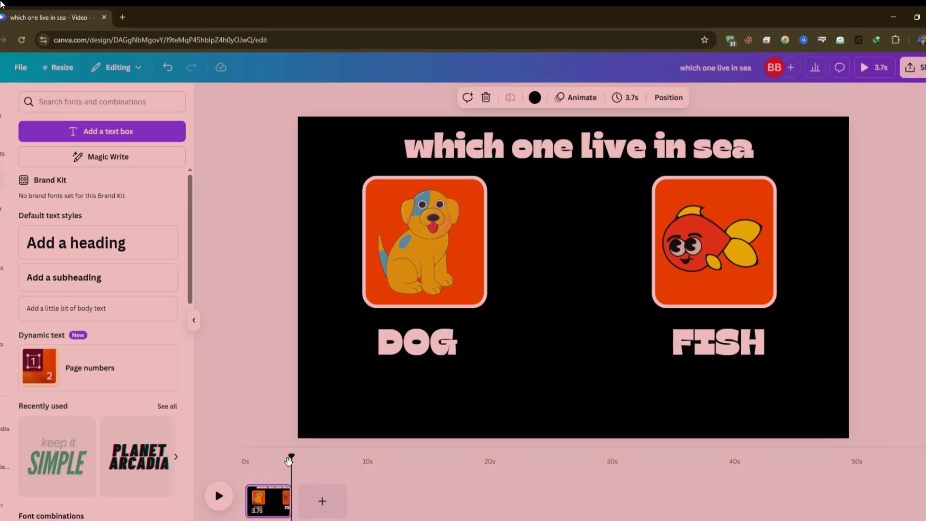
drag(283, 462, 260, 467)
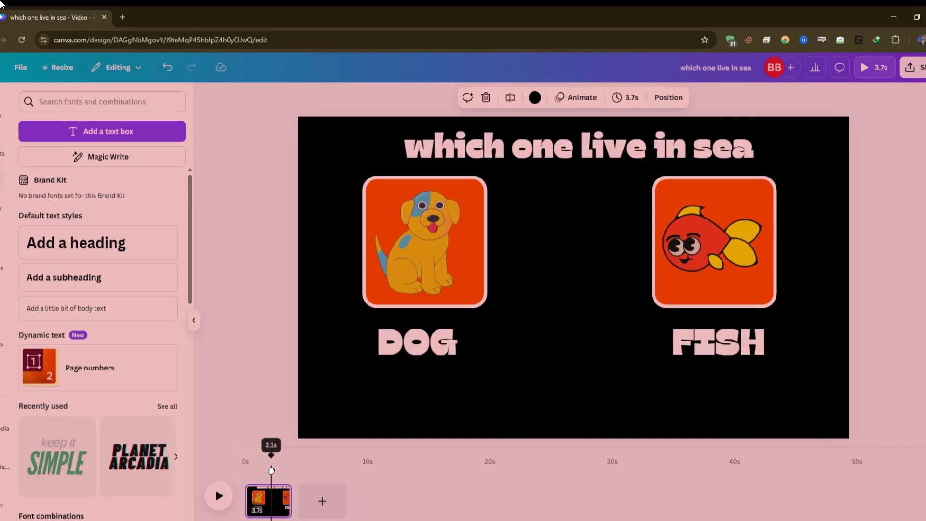
right_click(279, 498)
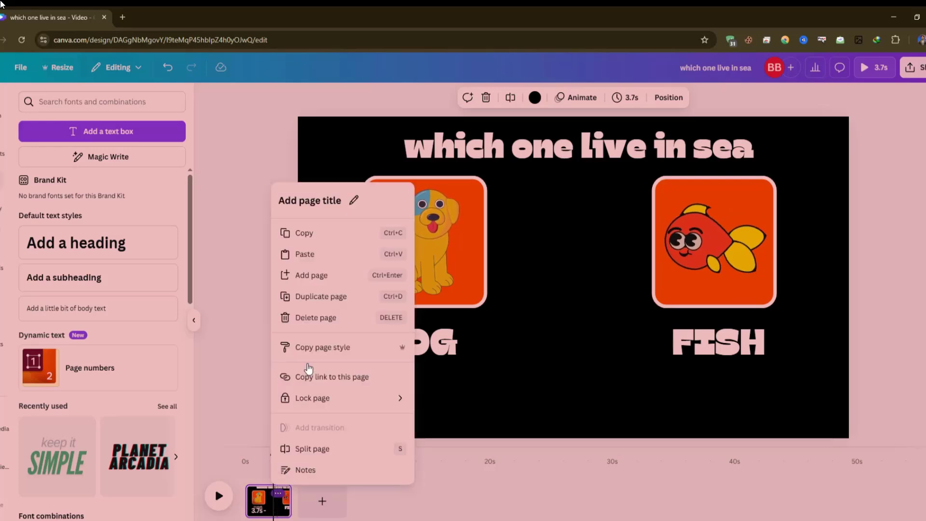
click(322, 297)
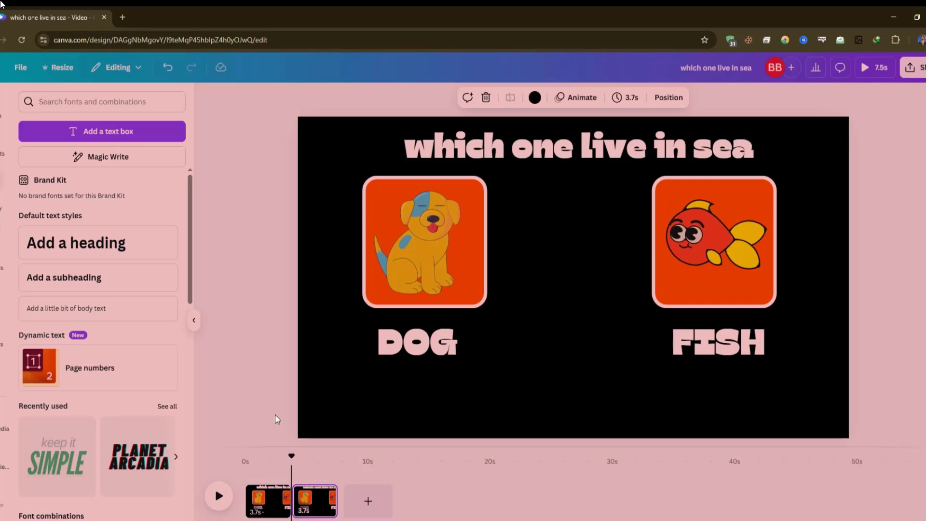
- Place a wide orange pill shape beneath the labels on the duplicated page, with corner rounding of 11
drag(291, 457, 314, 466)
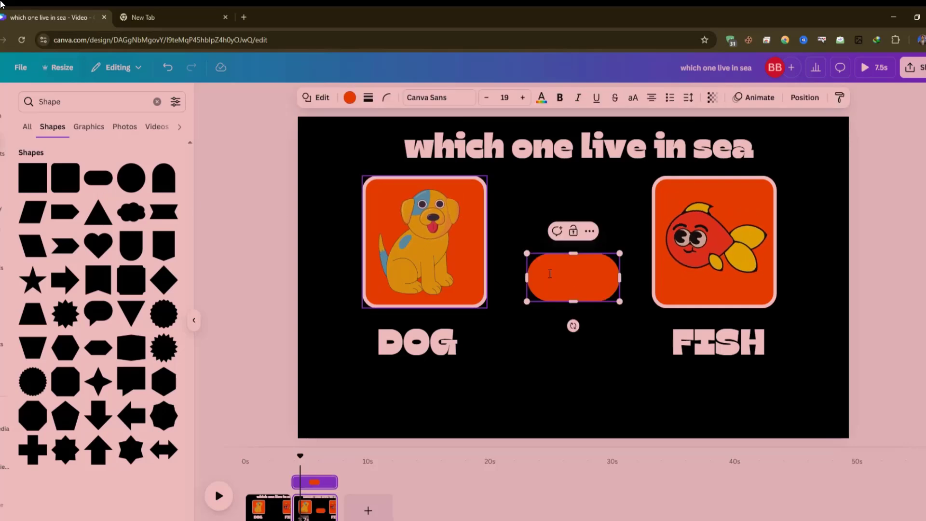
drag(545, 282, 752, 401)
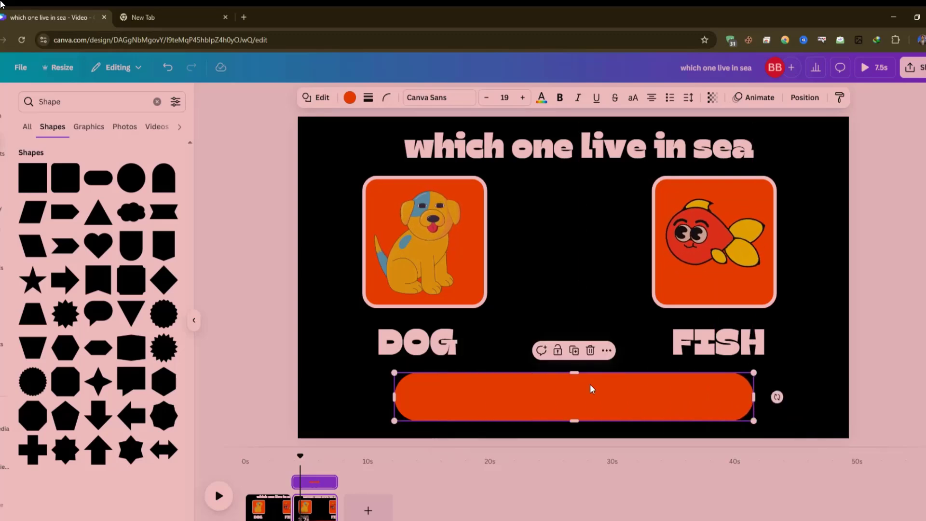
click(387, 99)
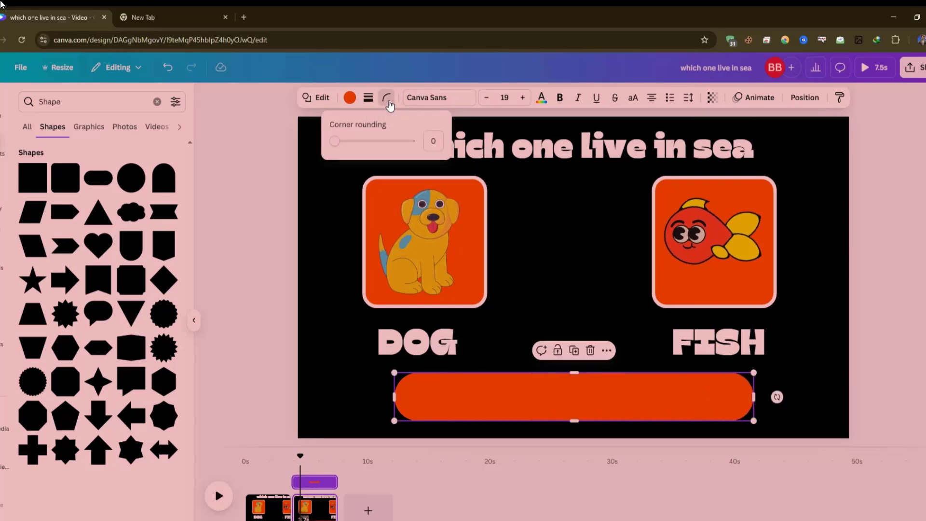
drag(331, 151, 338, 148)
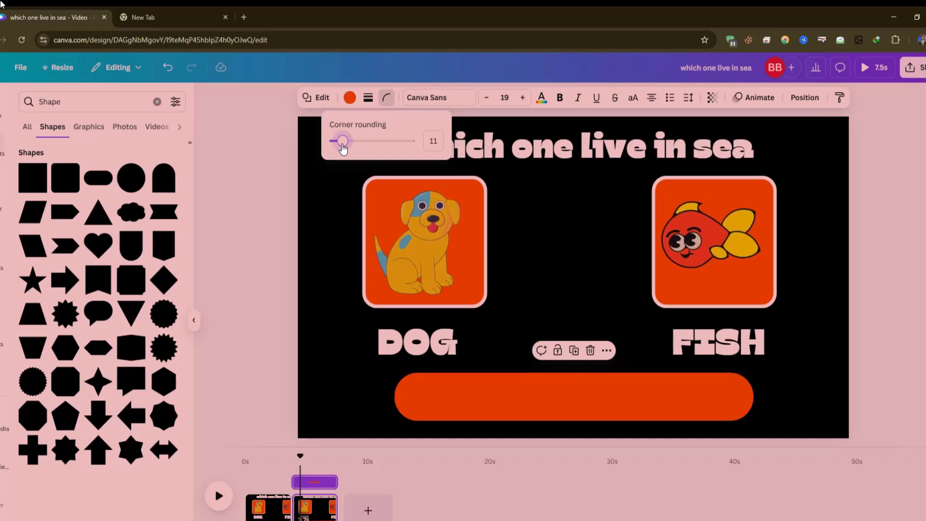
drag(343, 148, 343, 145)
- Give the orange pill shape a solid white border with a weight of 11
click(350, 98)
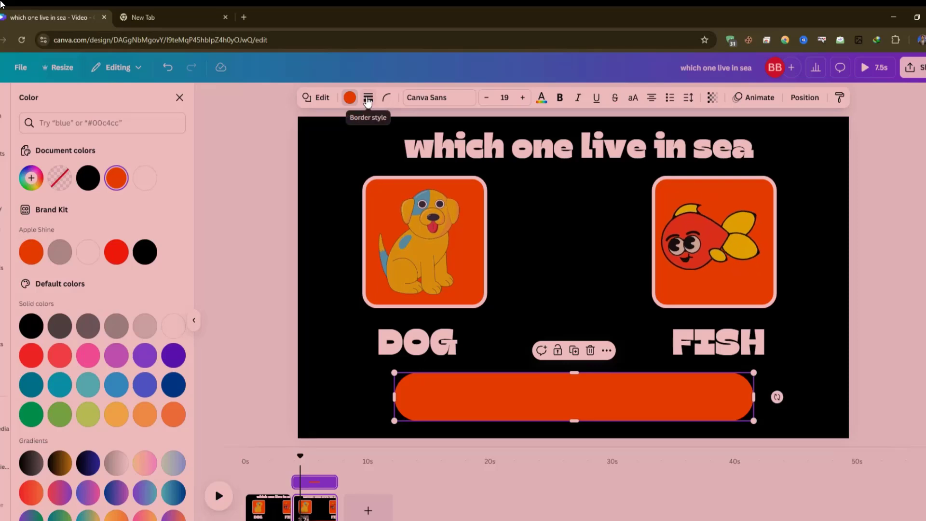
click(368, 99)
click(334, 136)
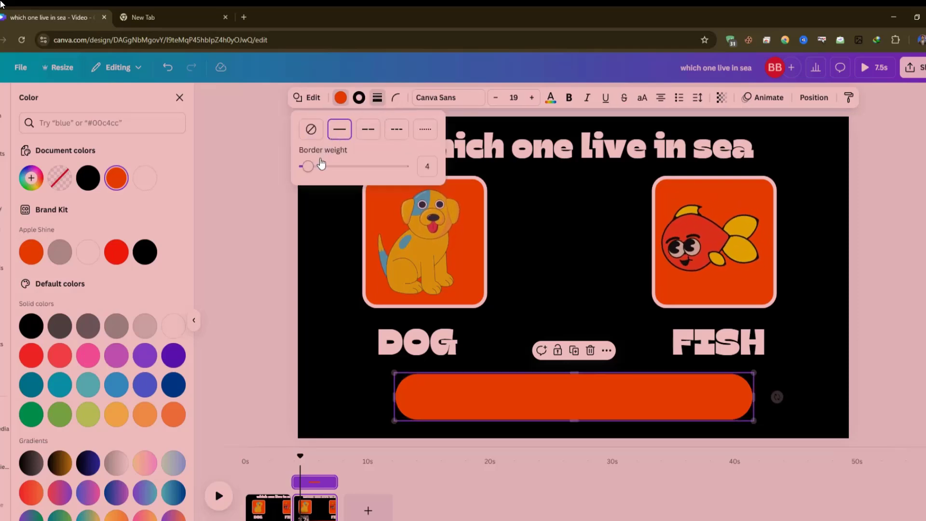
drag(308, 168, 316, 171)
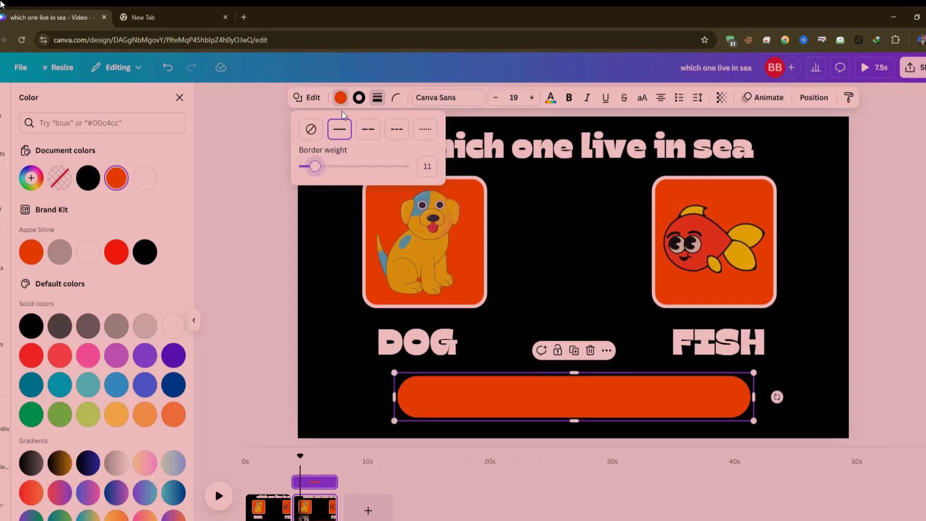
click(344, 101)
click(361, 100)
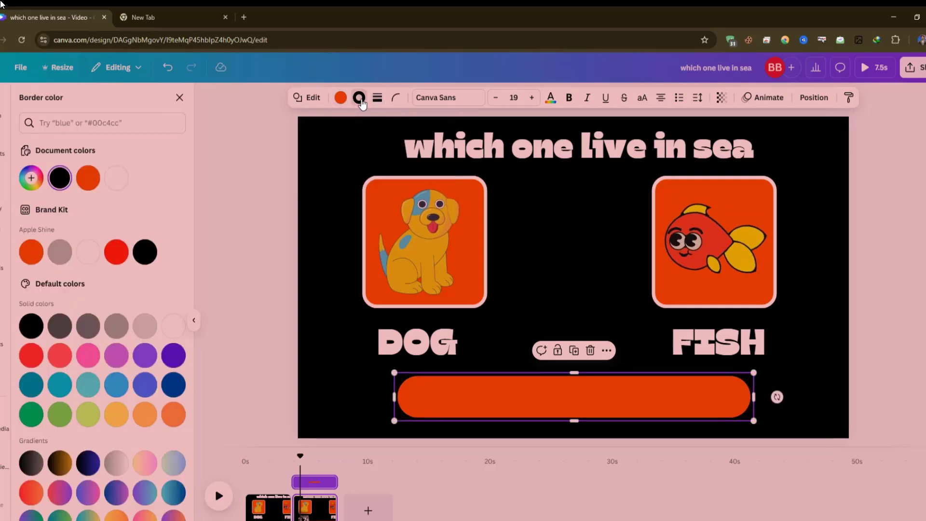
click(116, 178)
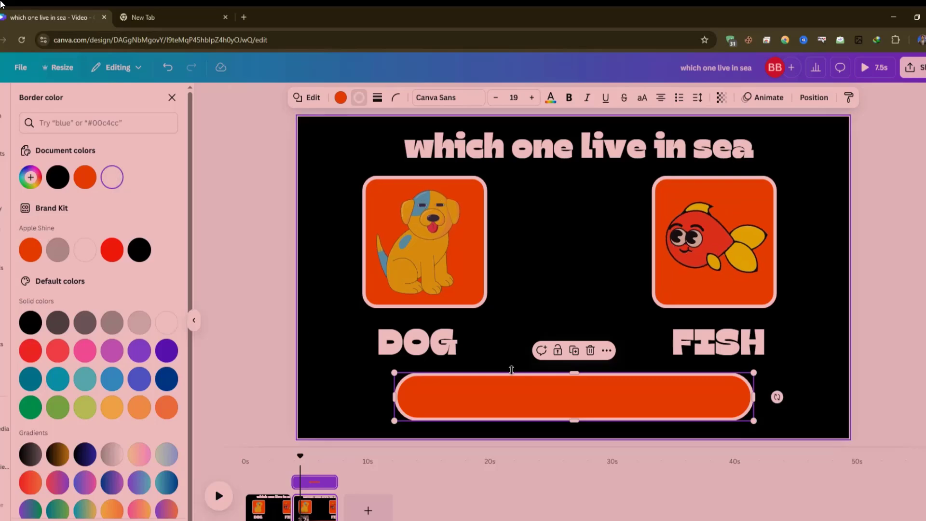
click(245, 316)
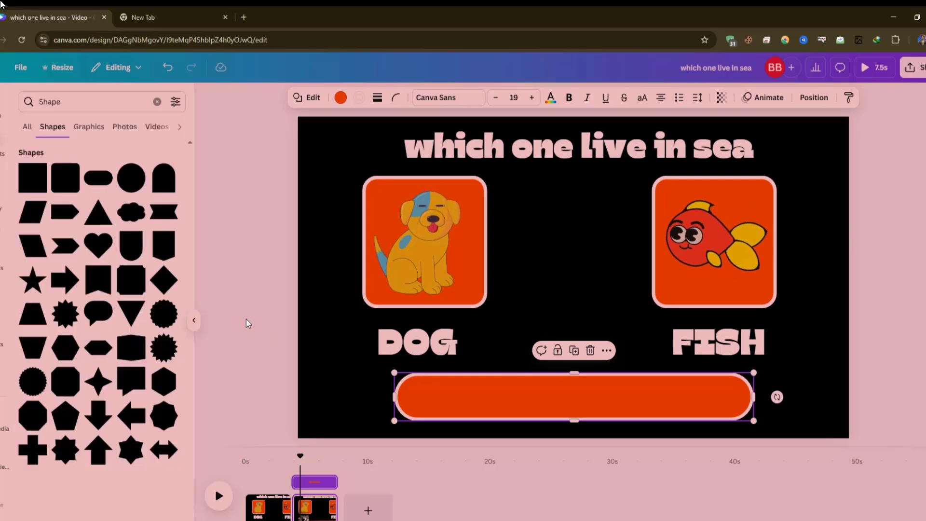
click(236, 354)
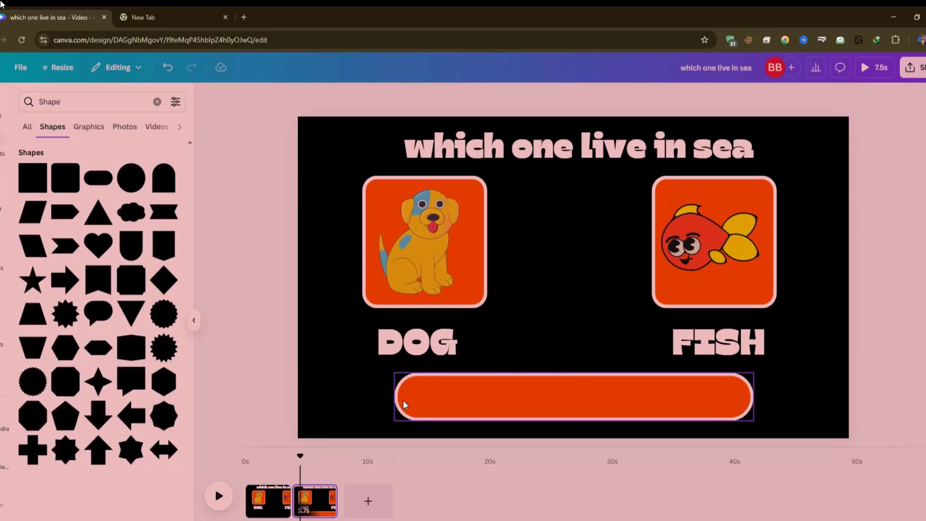
- Search the elements for "blue sky with clouds background" videos and add a 10-second cloudy sky clip to the page
click(456, 388)
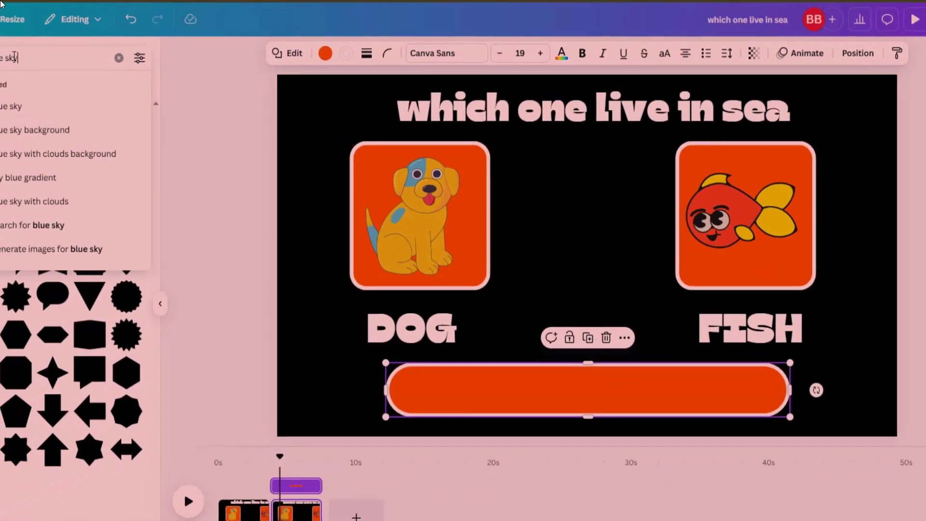
click(86, 167)
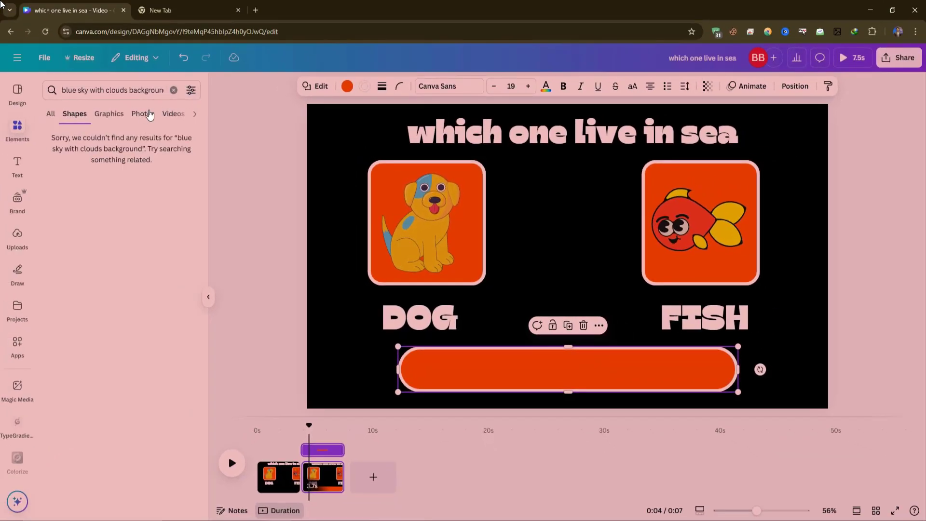
click(54, 116)
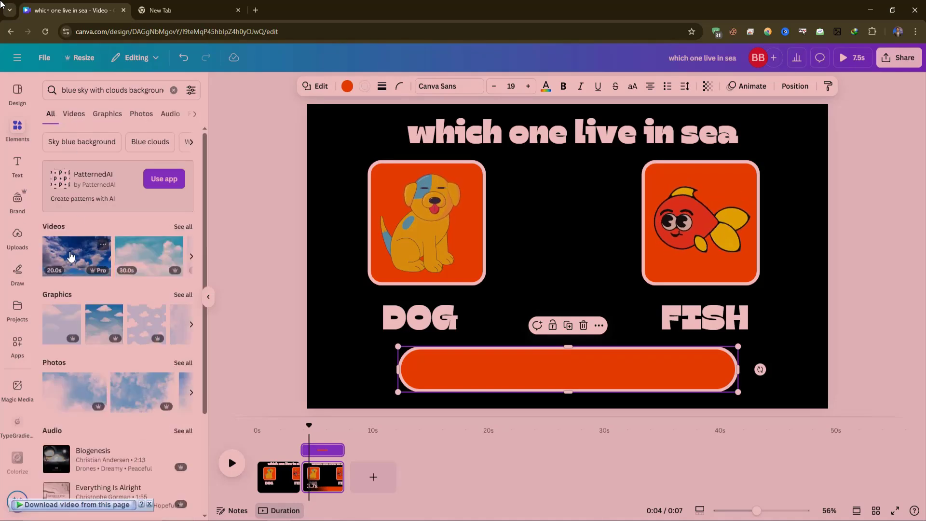
click(184, 227)
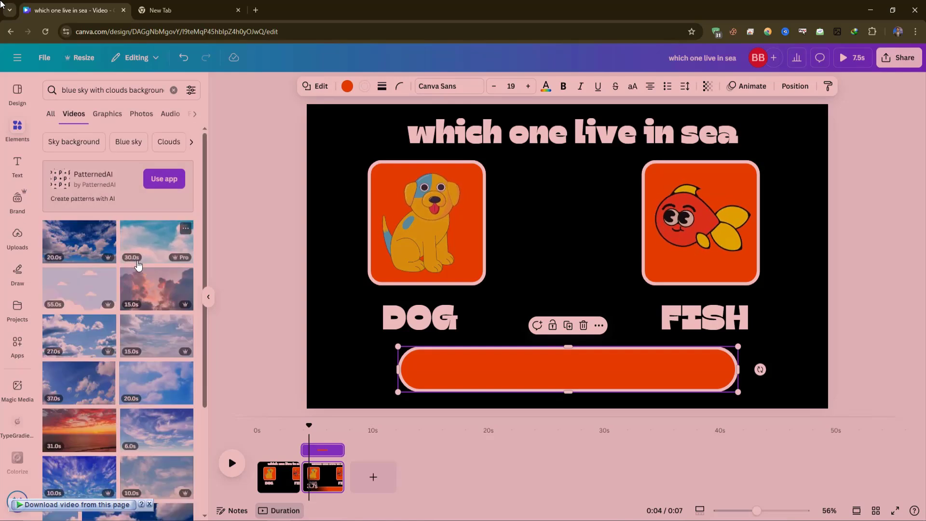
scroll(160, 262, down, 3)
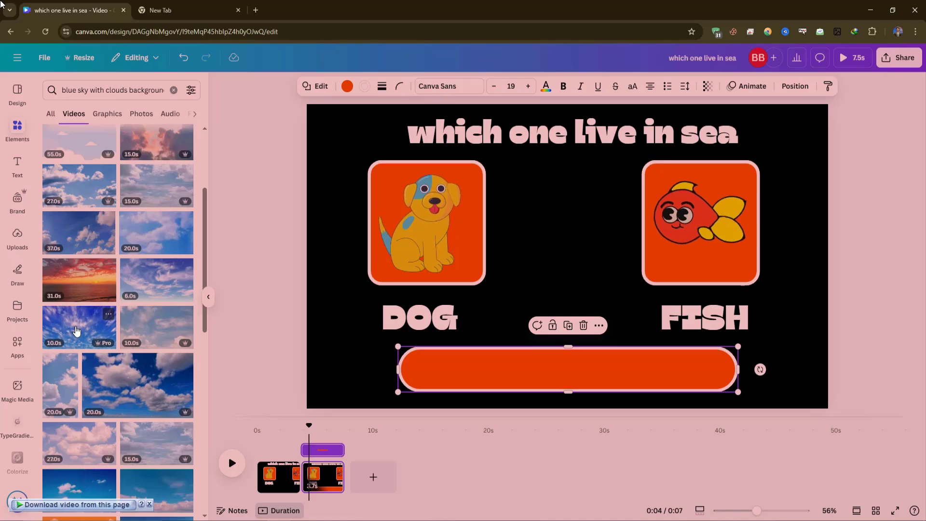
scroll(77, 308, down, 5)
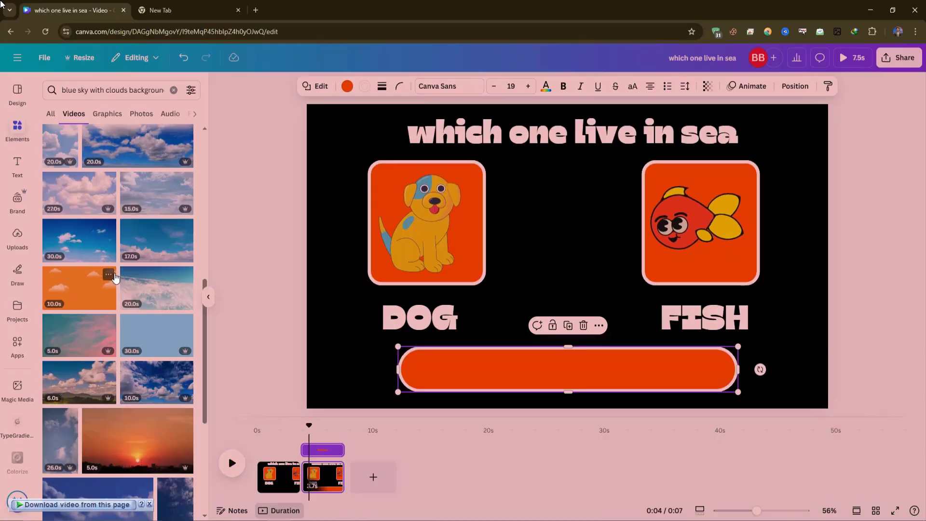
click(158, 303)
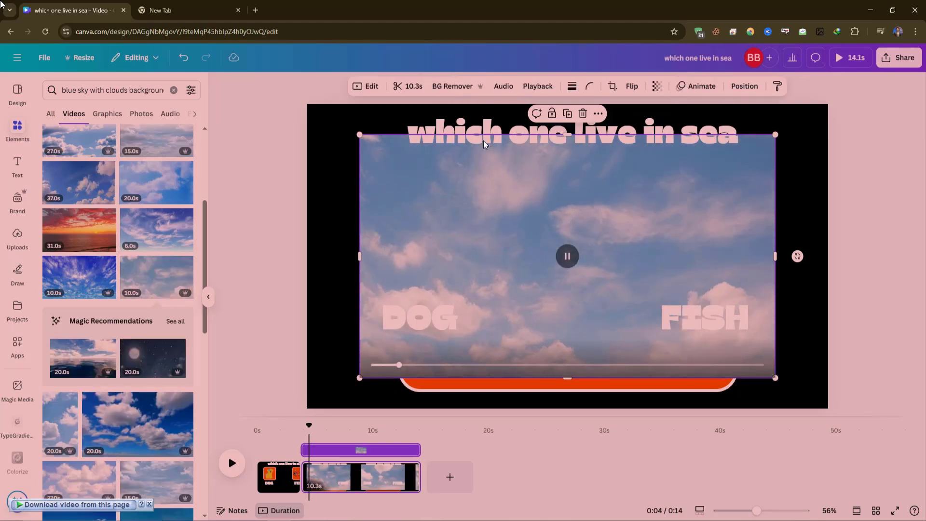
- Crop the sky video to a thin horizontal strip near the orange pill and set its corner rounding to 100
drag(523, 139, 527, 342)
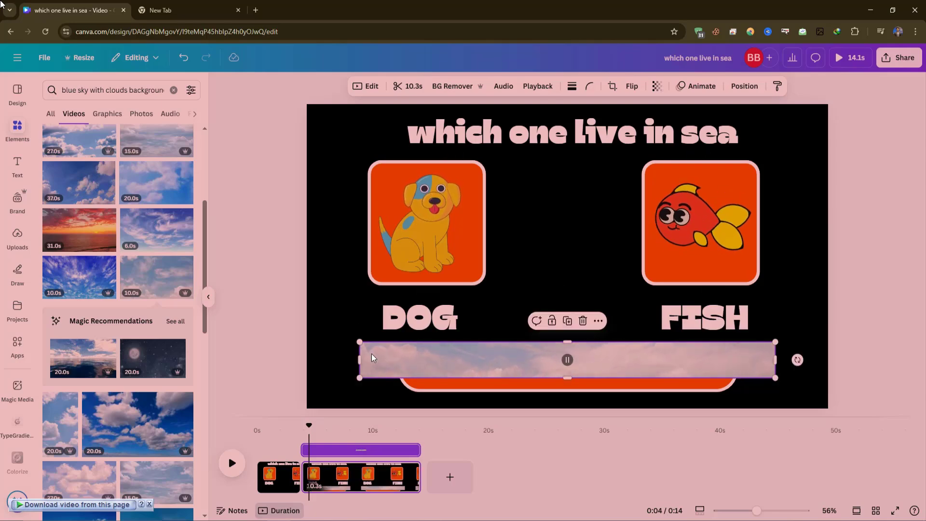
drag(358, 356, 394, 357)
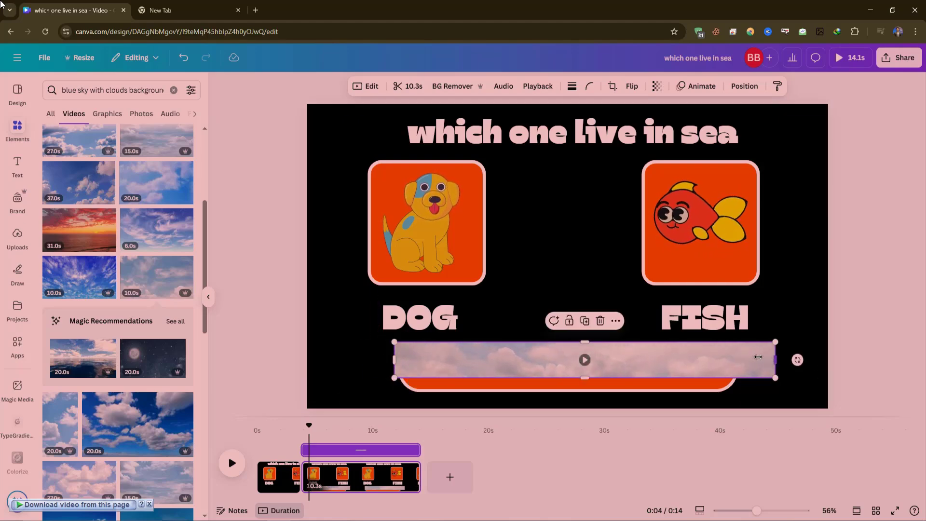
drag(779, 359, 744, 359)
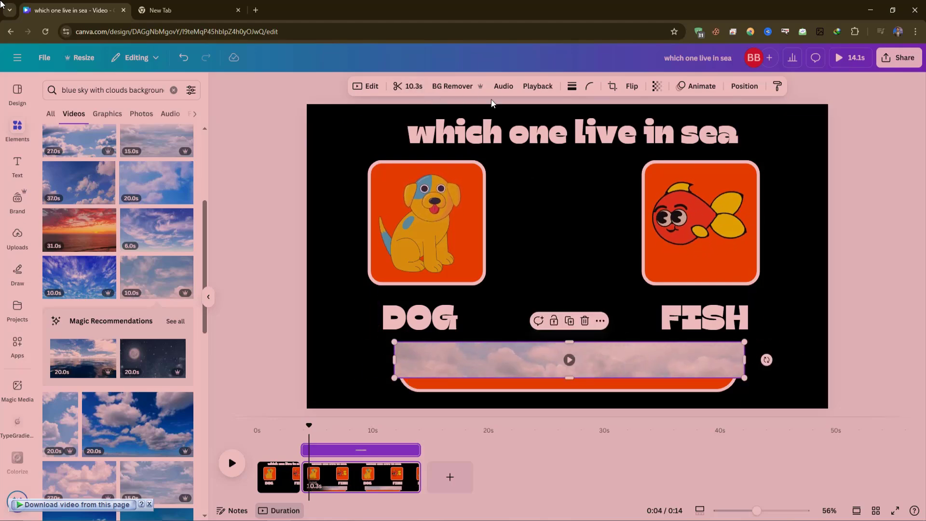
click(593, 86)
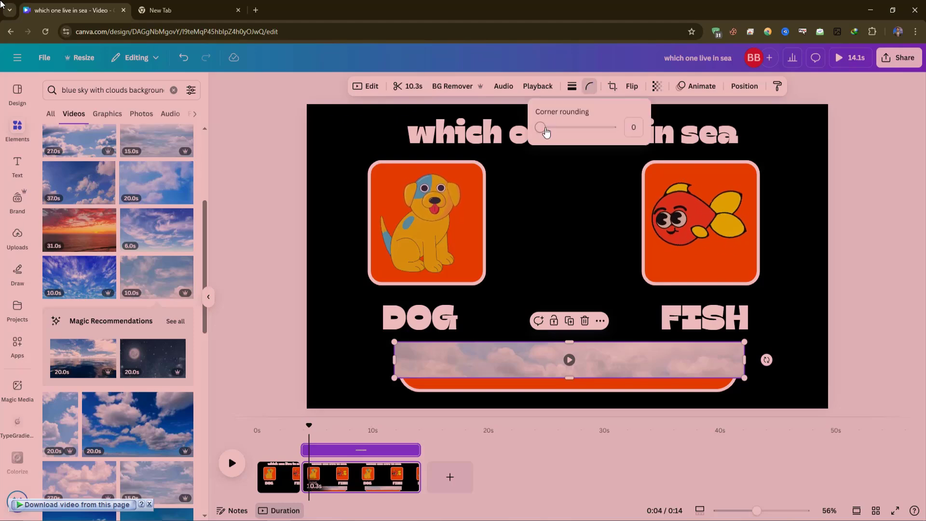
drag(537, 128, 548, 130)
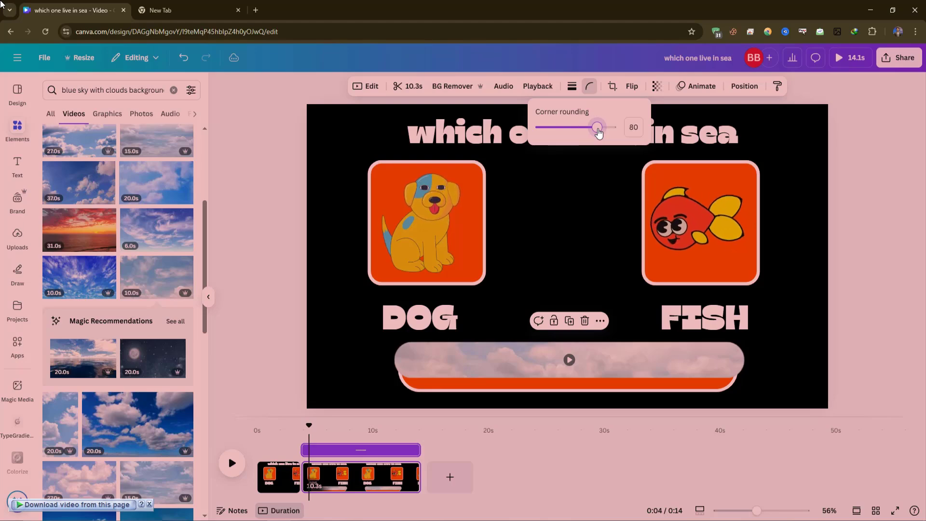
- Move the sky strip up off the orange pill and set the pill's corner rounding to 100
drag(508, 370, 519, 308)
click(511, 372)
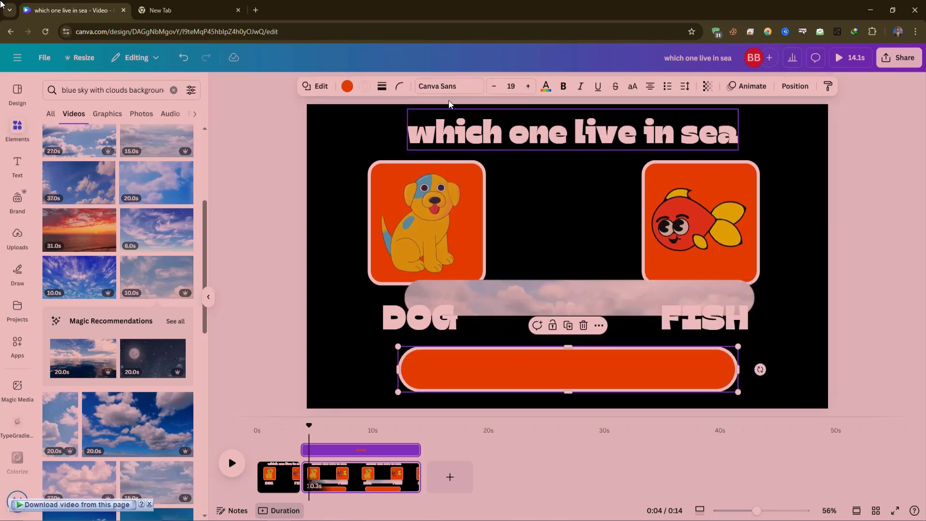
click(399, 86)
drag(358, 128, 421, 127)
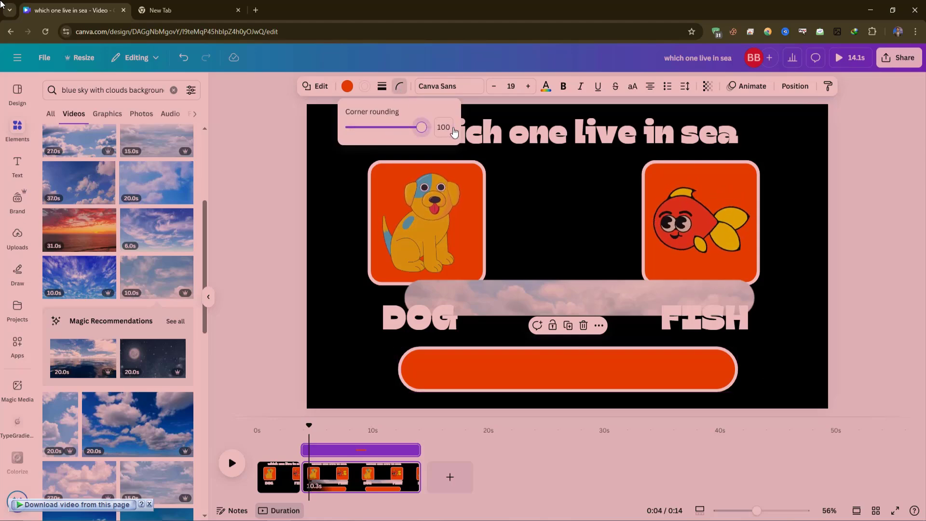
- Place the sky strip over the orange pill, narrow it to fit, and give it a thin solid white border
drag(592, 297, 592, 366)
drag(751, 369, 732, 369)
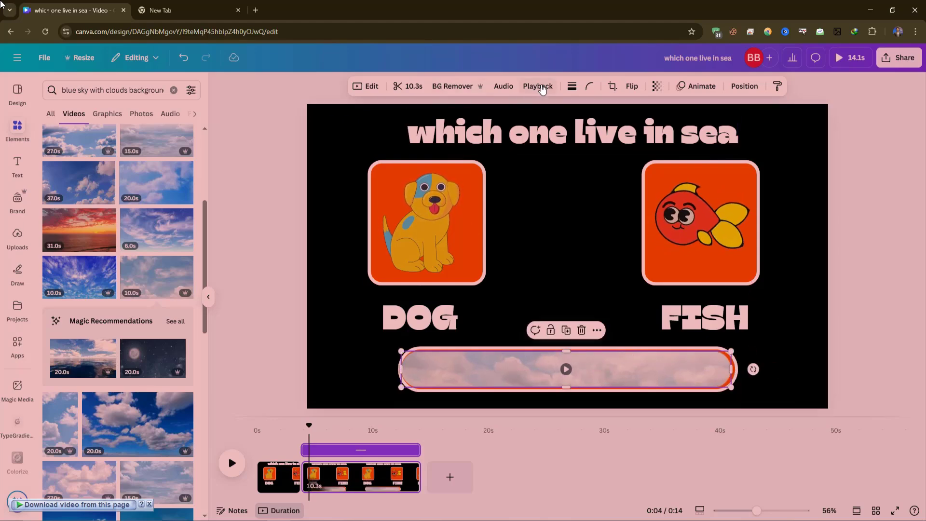
click(587, 86)
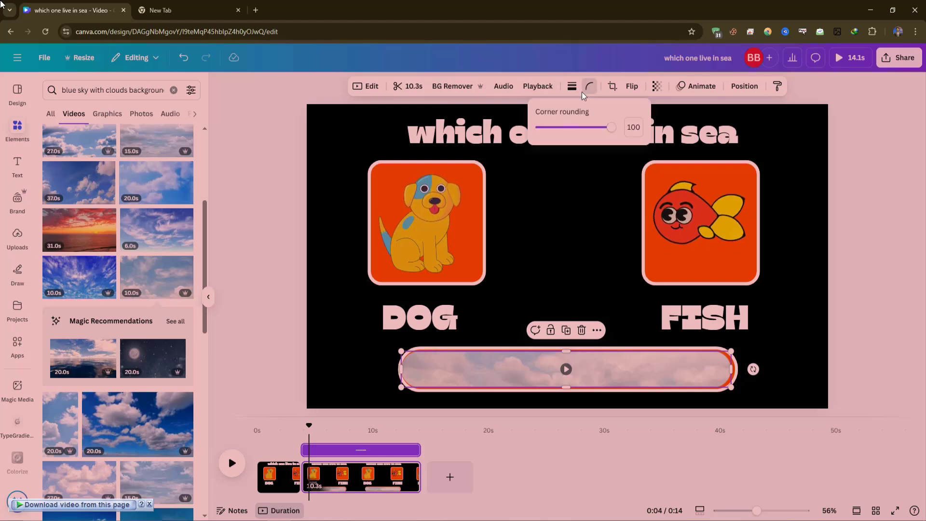
click(574, 88)
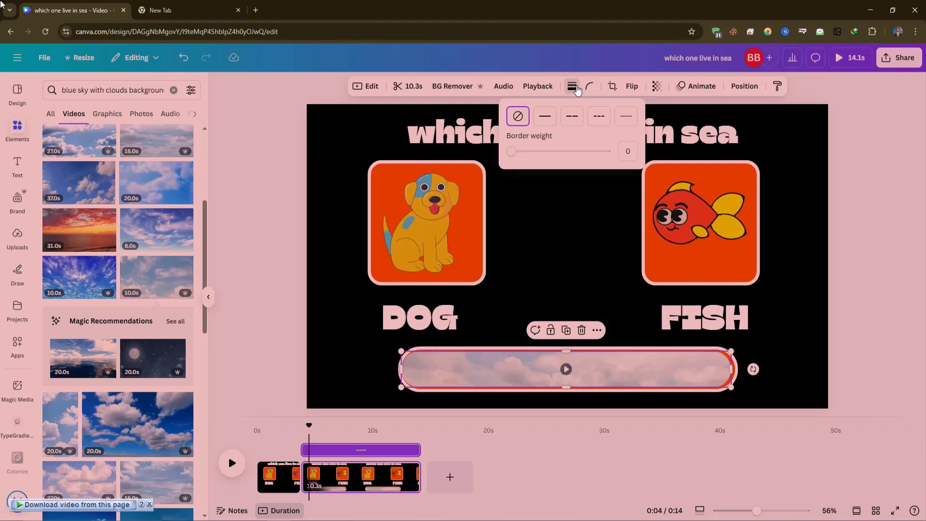
click(544, 117)
drag(511, 151, 520, 154)
click(563, 86)
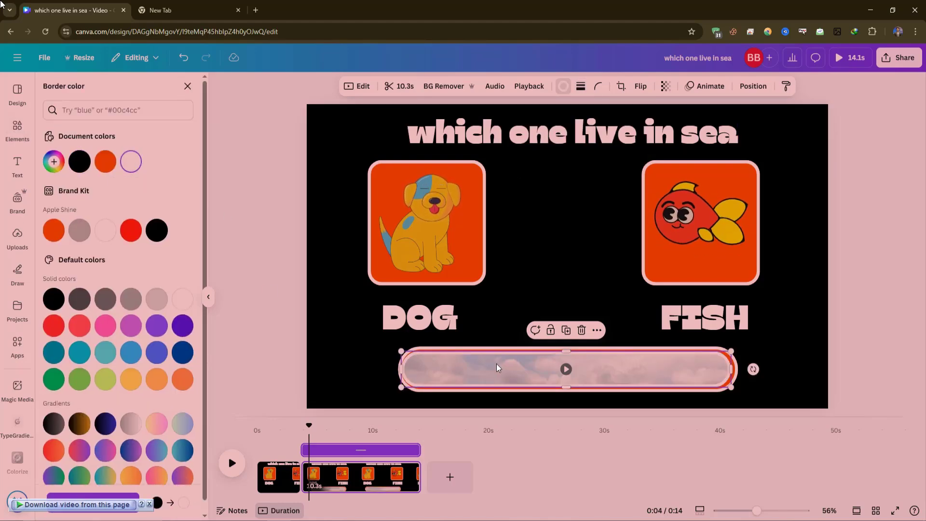
- Align and resize the bordered sky strip to cover the whole orange pill, with a height of about 150
drag(496, 364, 493, 358)
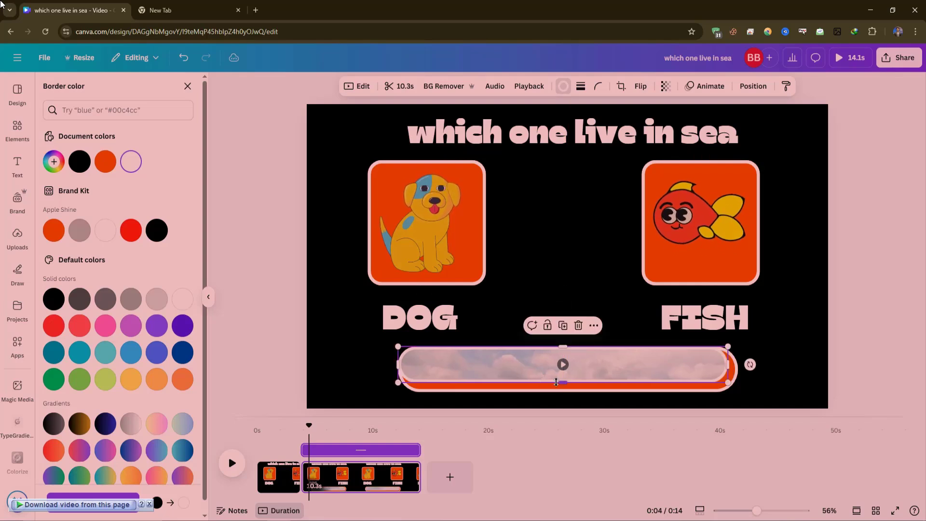
drag(557, 382, 530, 354)
drag(730, 368, 731, 368)
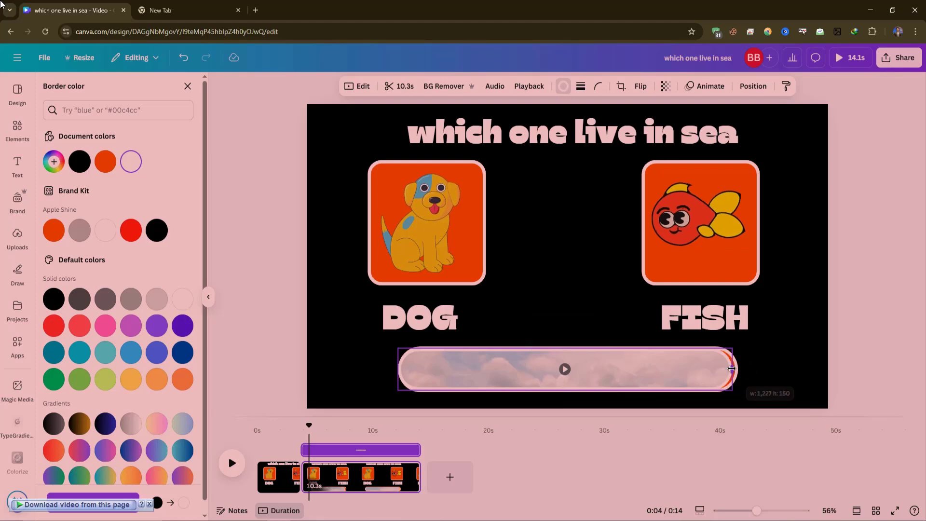
drag(732, 369, 736, 369)
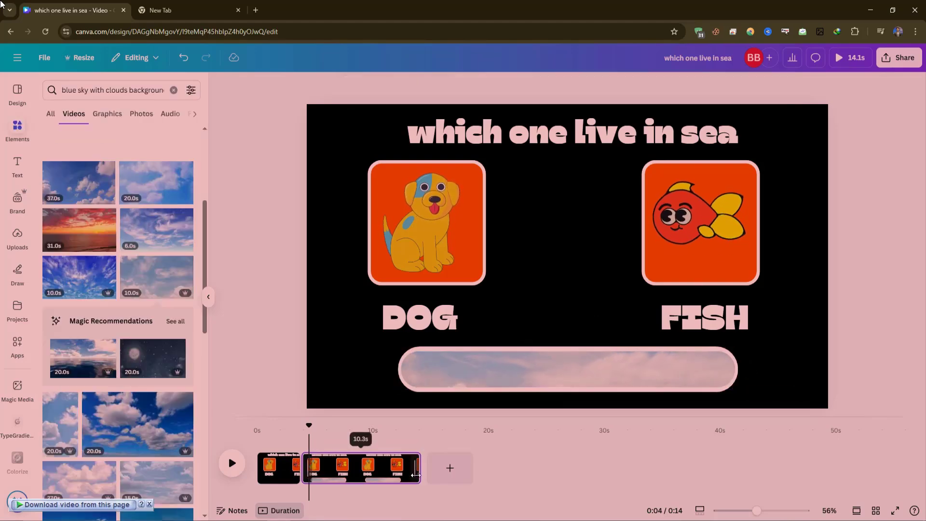
- Shorten the page with the sky strip to 3.2 seconds and duplicate it
drag(415, 475, 333, 478)
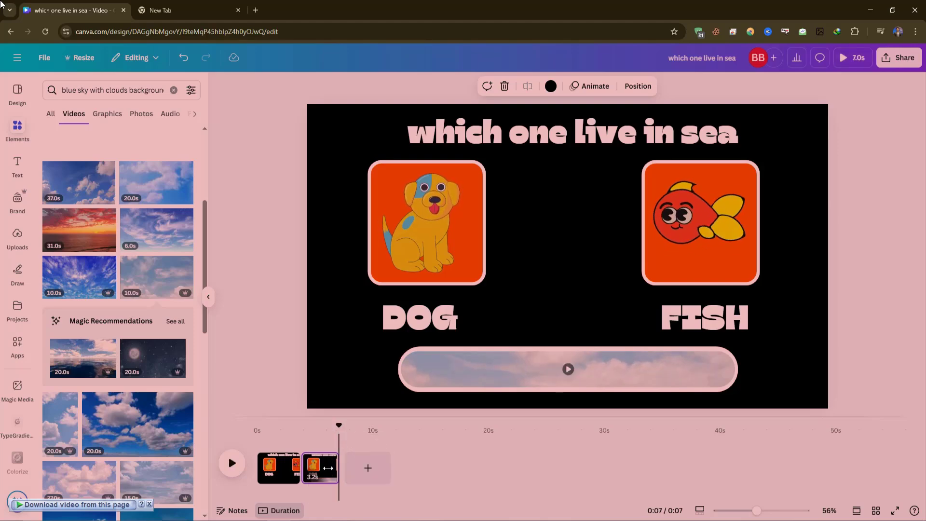
click(327, 461)
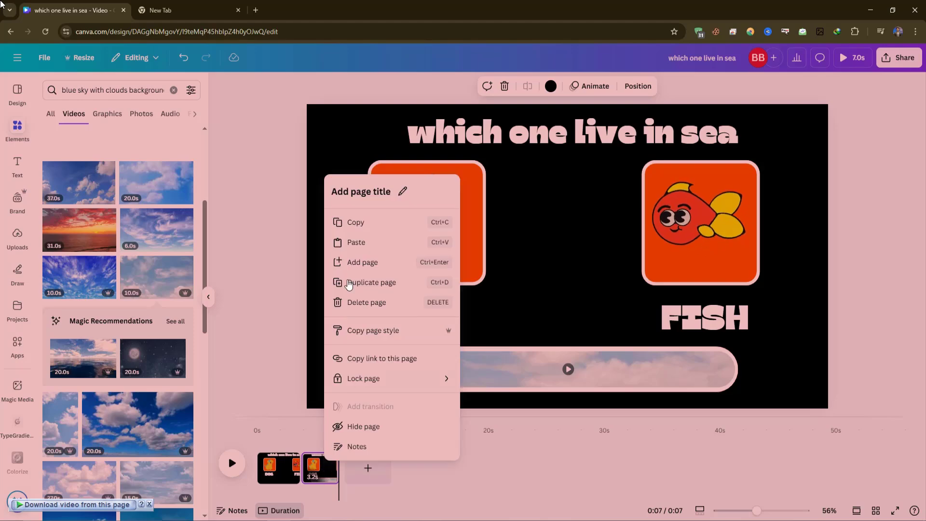
click(362, 283)
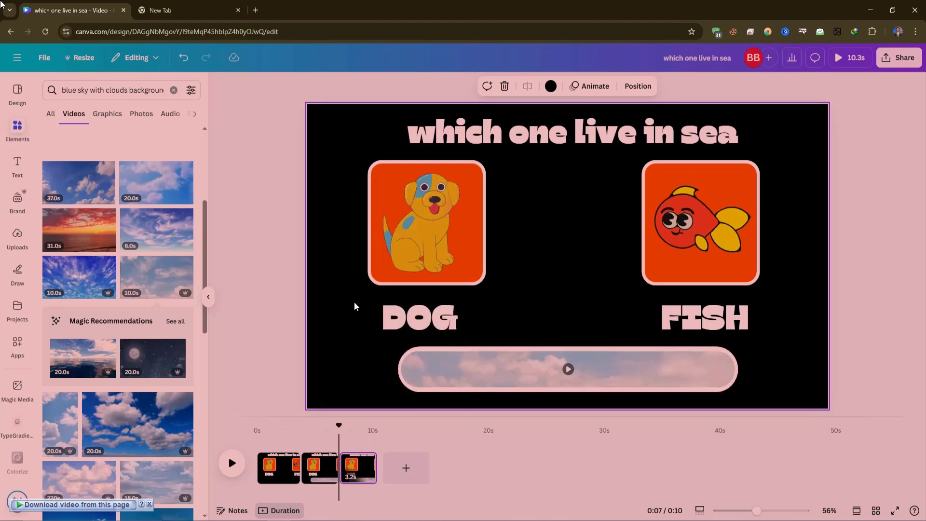
- Trim the second page to 2.2 seconds and shorten the third page's sky strip from its right end to about 1,050 wide
click(328, 476)
drag(330, 470, 322, 472)
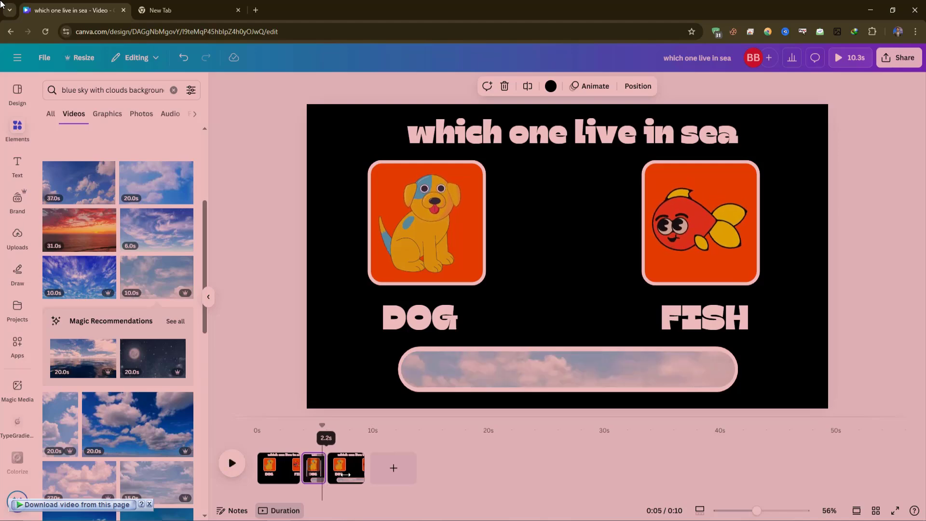
click(351, 468)
click(677, 367)
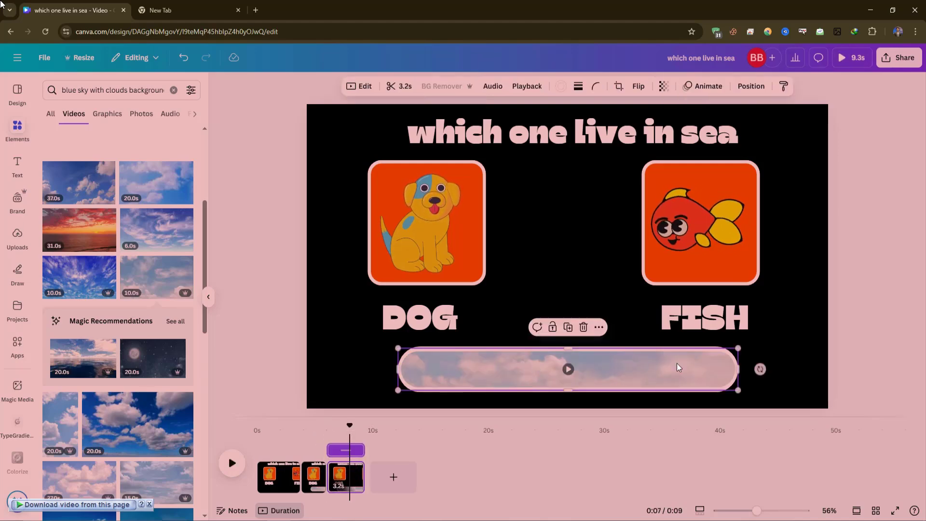
drag(721, 370, 676, 374)
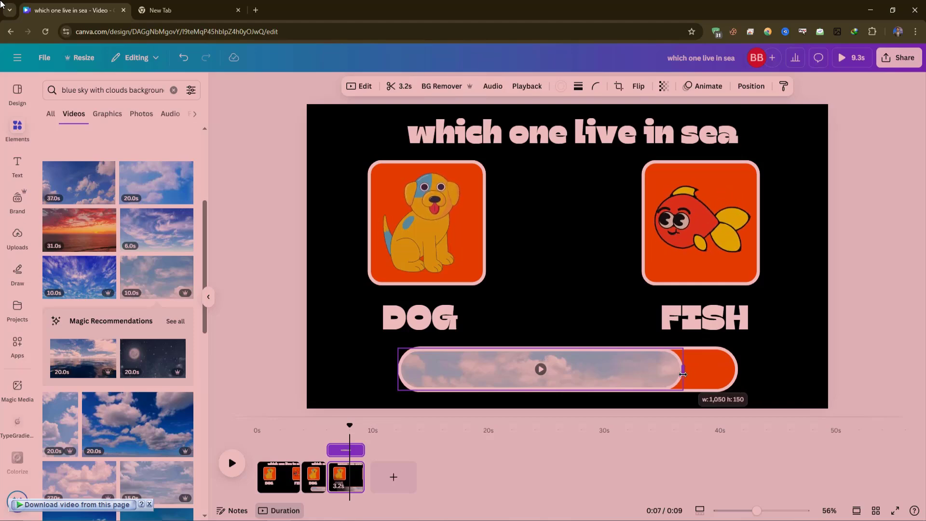
drag(682, 374, 682, 373)
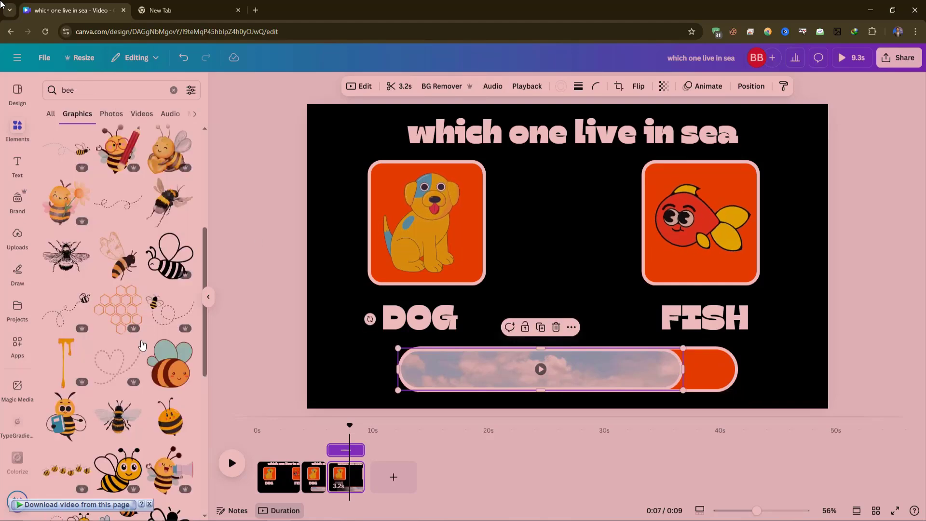
- Add the striped bee graphic with grey wings, shrink it onto the bar's exposed orange end, and duplicate the page
scroll(145, 320, down, 5)
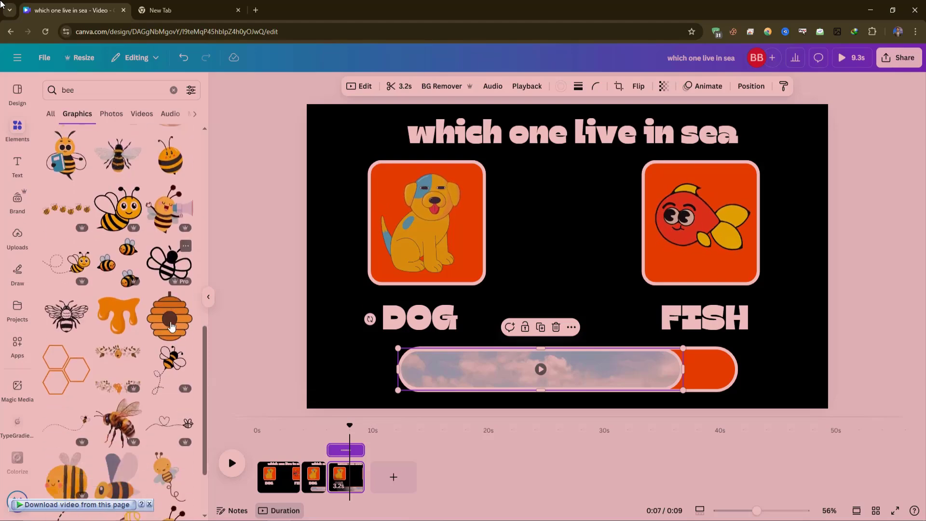
scroll(138, 344, down, 1)
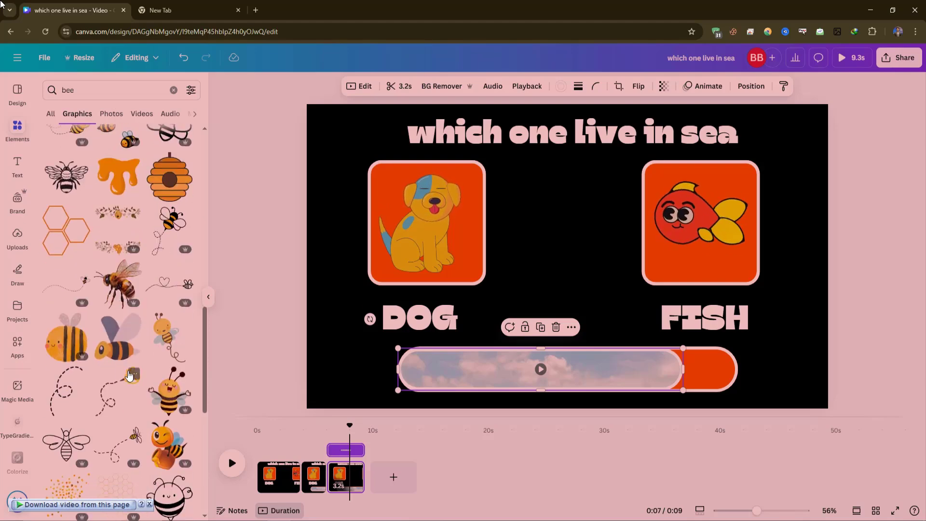
click(117, 357)
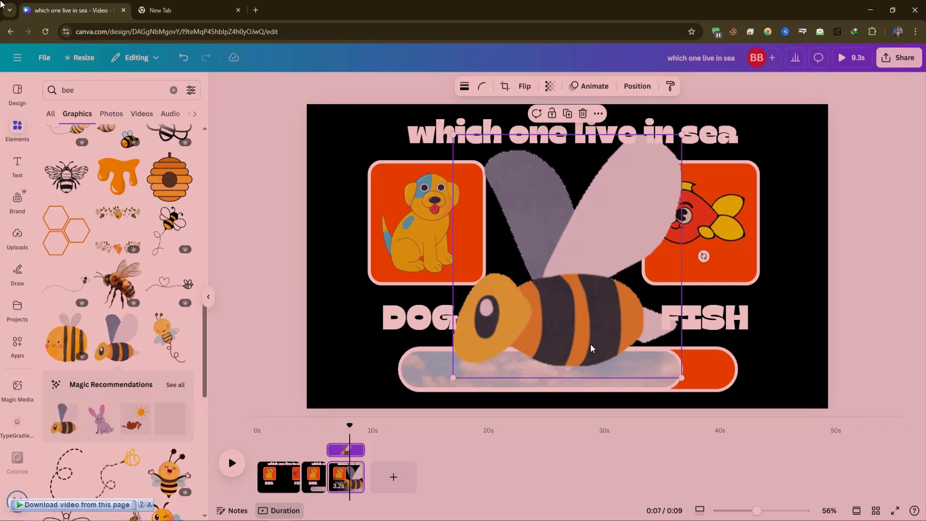
drag(453, 133, 620, 314)
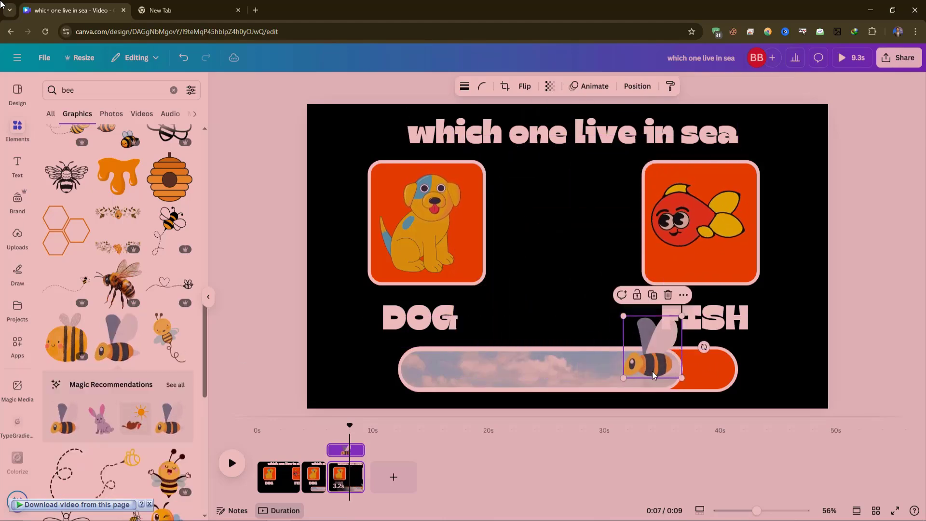
drag(650, 372, 708, 383)
drag(681, 330, 694, 346)
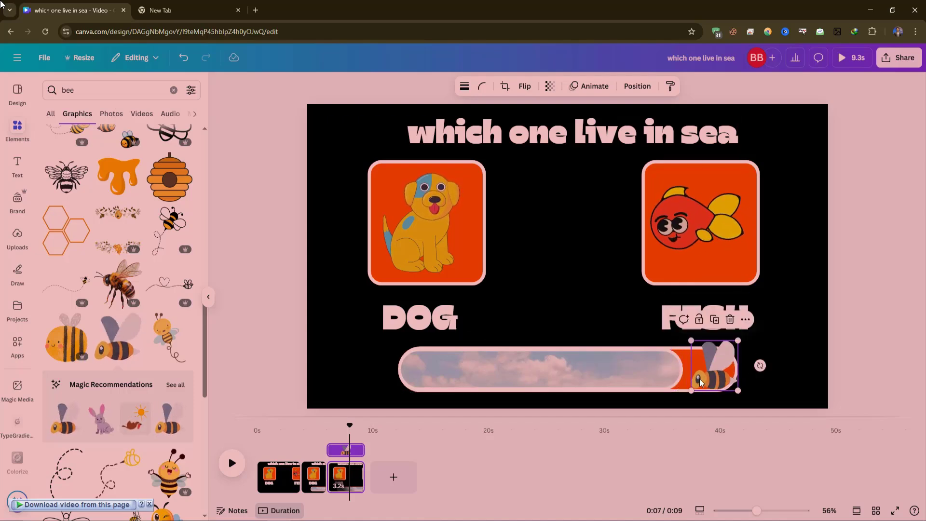
drag(714, 376, 706, 372)
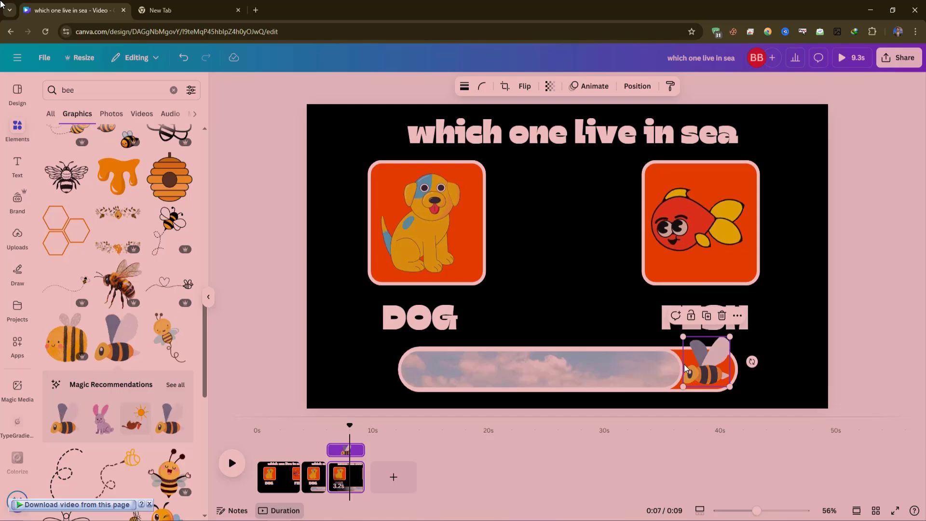
right_click(357, 470)
click(402, 274)
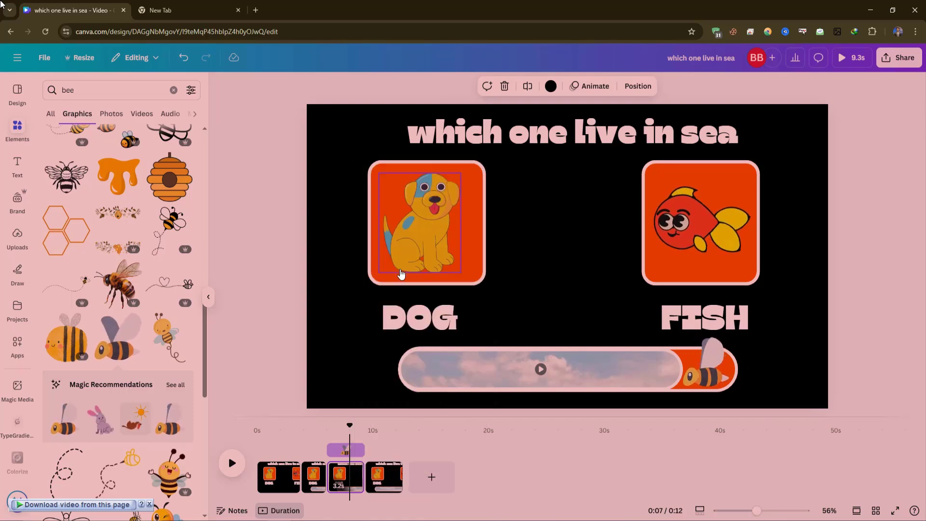
- On the fourth page, shorten the sky strip to about 70% of the orange bar and move the bee against its end
click(383, 474)
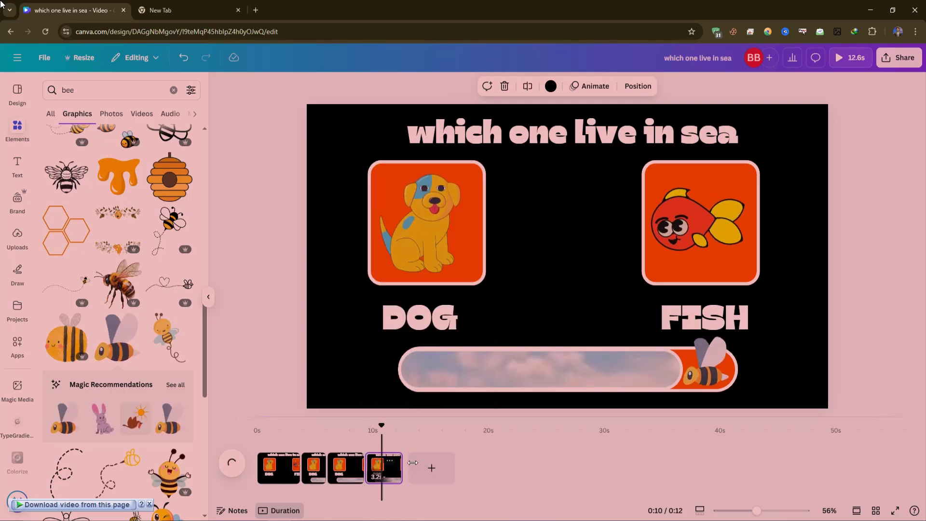
click(673, 374)
mouse_move(680, 370)
mouse_down()
mouse_move(619, 373)
mouse_move(679, 374)
mouse_move(667, 370)
mouse_up()
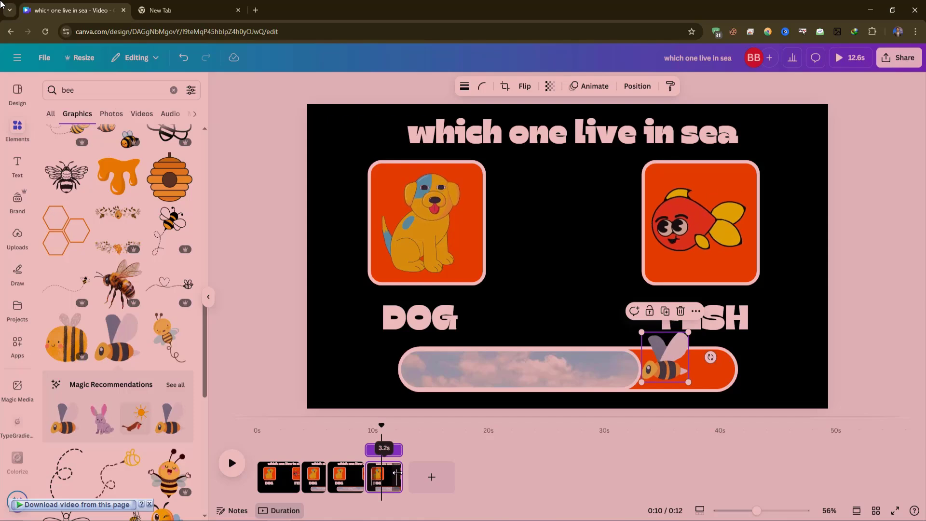
- Trim the fourth page to 2.2 seconds and cut the third page's duration to about half
drag(402, 475, 386, 476)
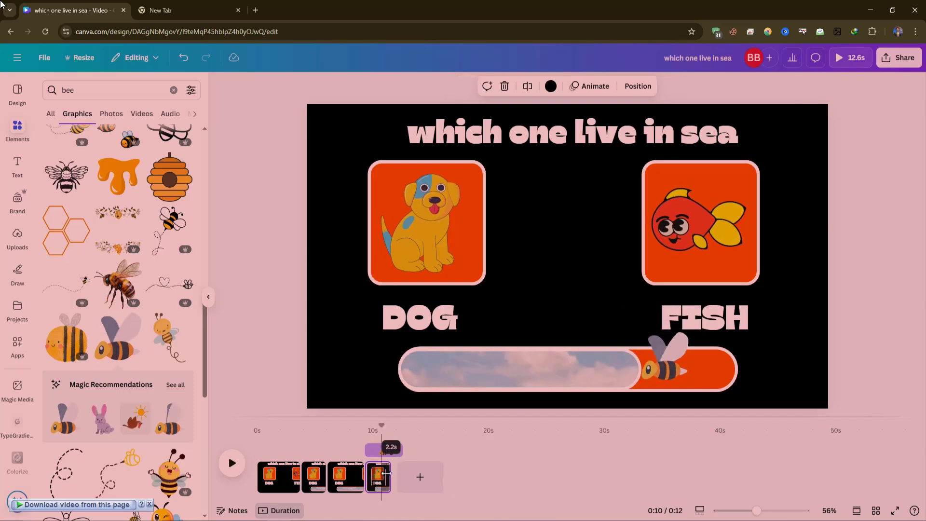
click(352, 481)
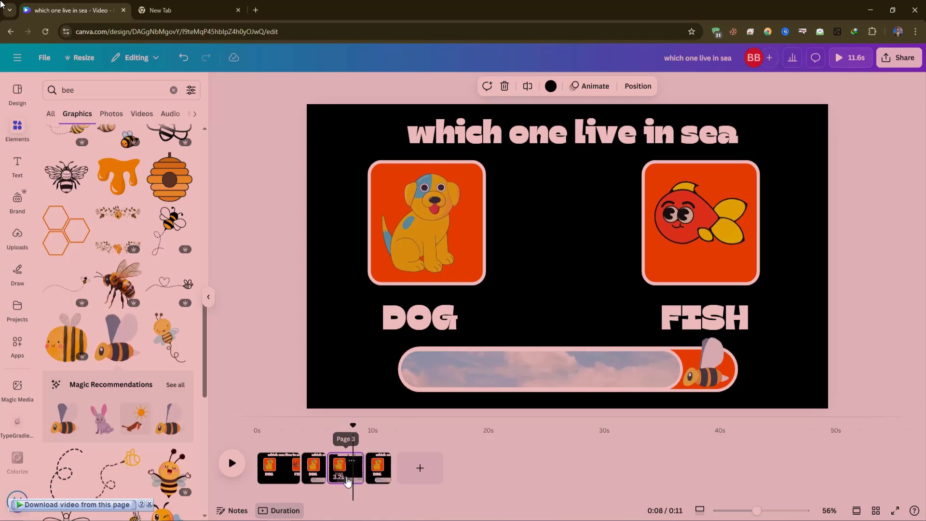
click(346, 480)
drag(357, 469, 339, 469)
- Duplicate the fourth page, shorten the copy's sky strip to just over half the bar, and move the bee against its end
right_click(365, 466)
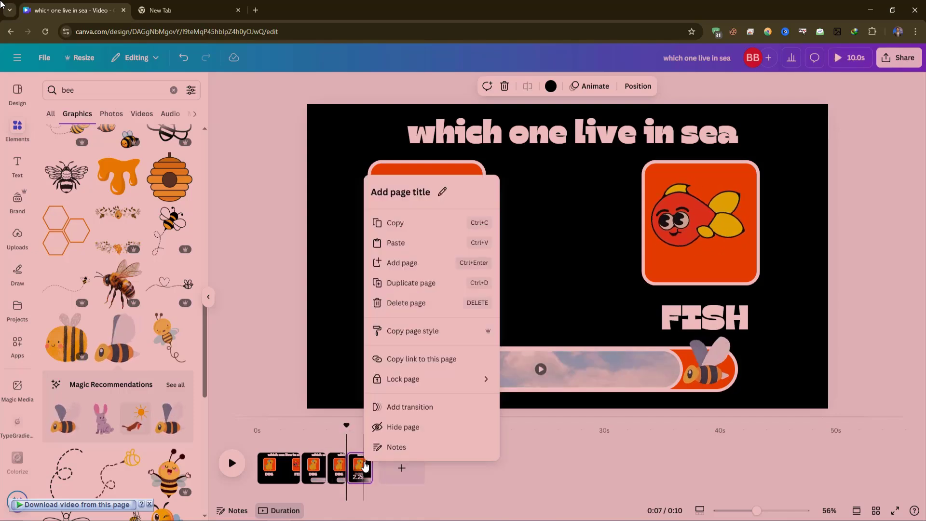
click(394, 276)
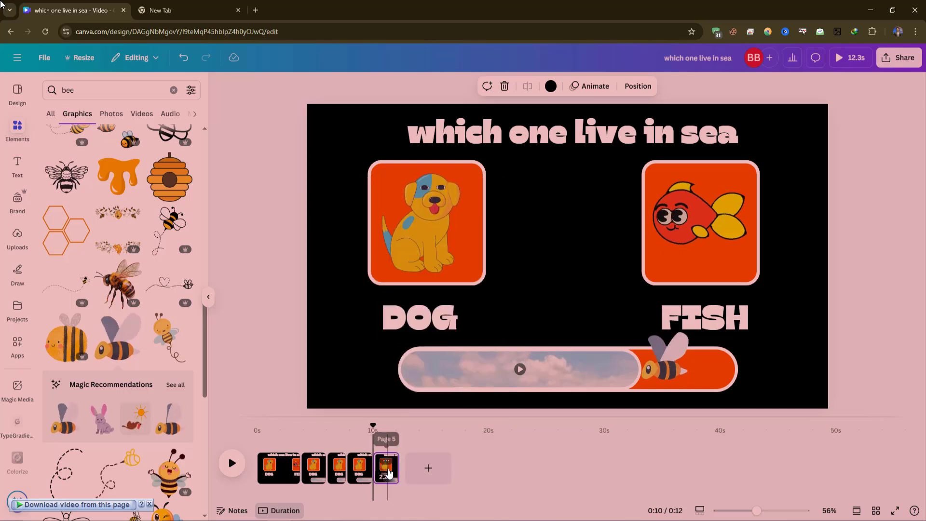
click(387, 431)
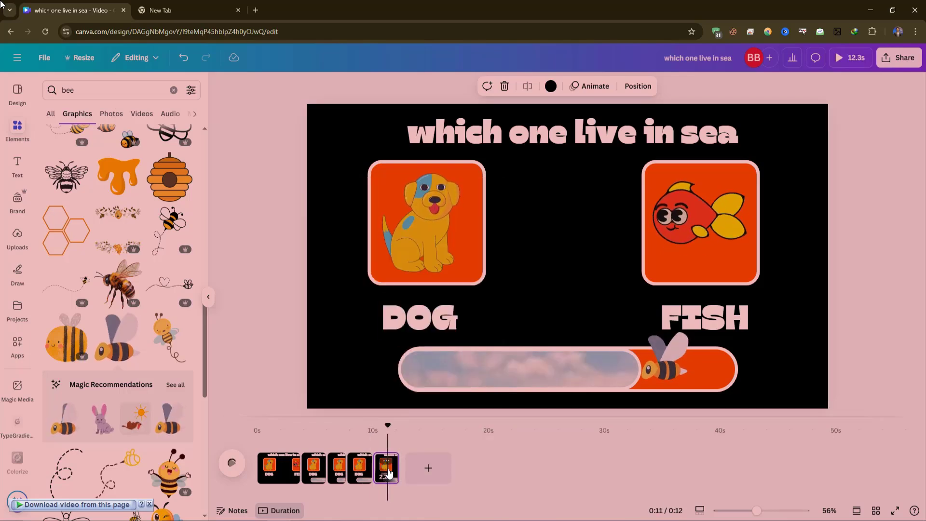
click(582, 375)
drag(635, 370, 589, 370)
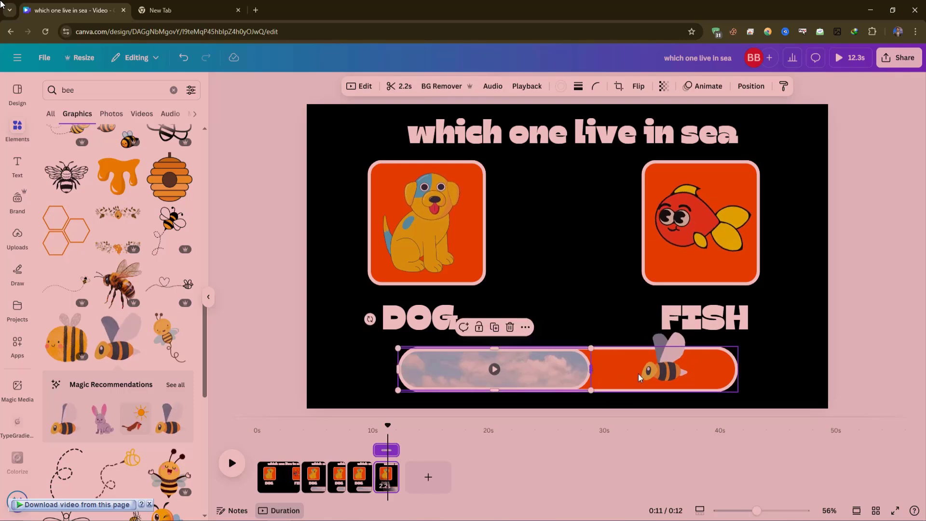
drag(664, 370, 619, 372)
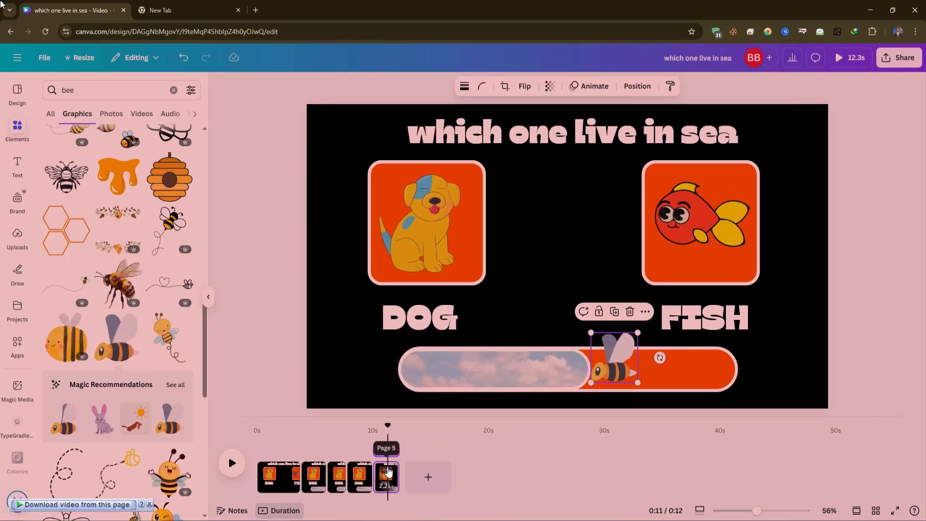
- Duplicate the fifth page, shorten the copy's sky strip to the canvas's vertical centre line, and move the bee against its end
right_click(388, 473)
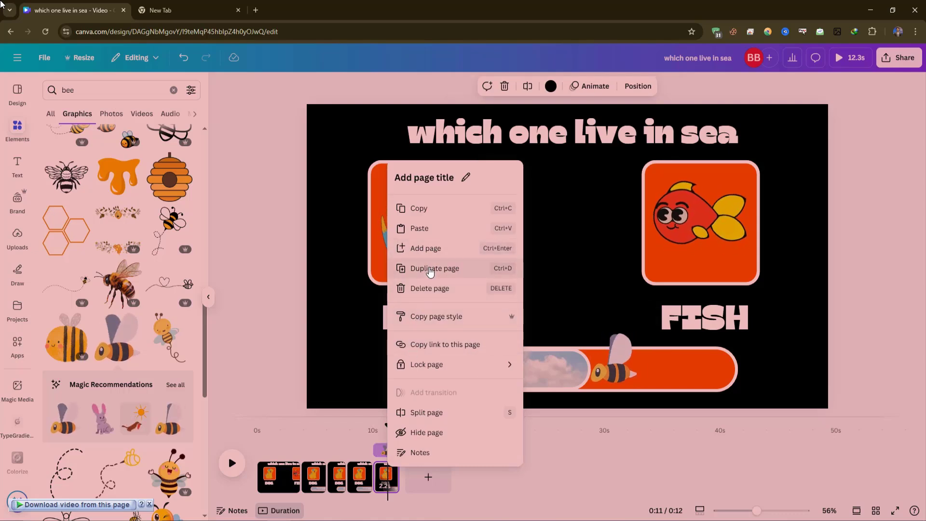
click(431, 270)
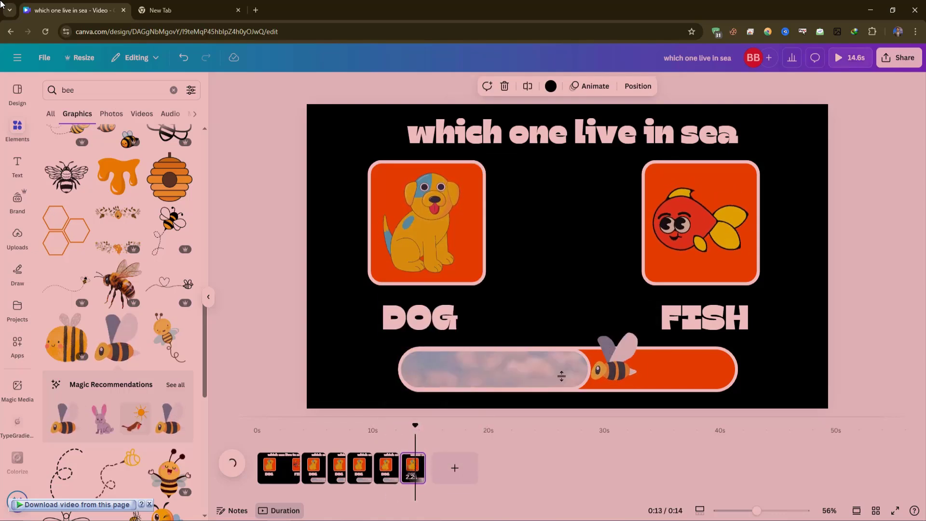
click(585, 374)
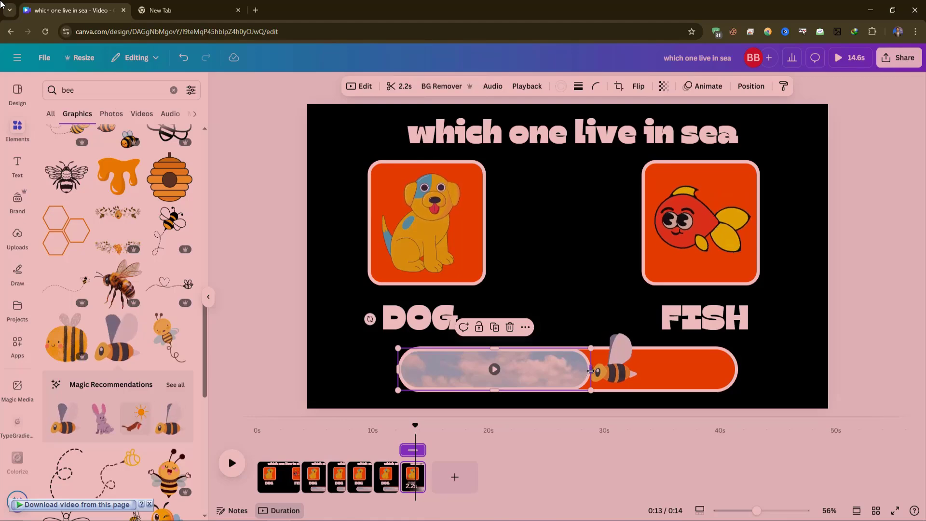
mouse_move(583, 372)
mouse_down()
mouse_move(567, 372)
mouse_move(587, 372)
mouse_up()
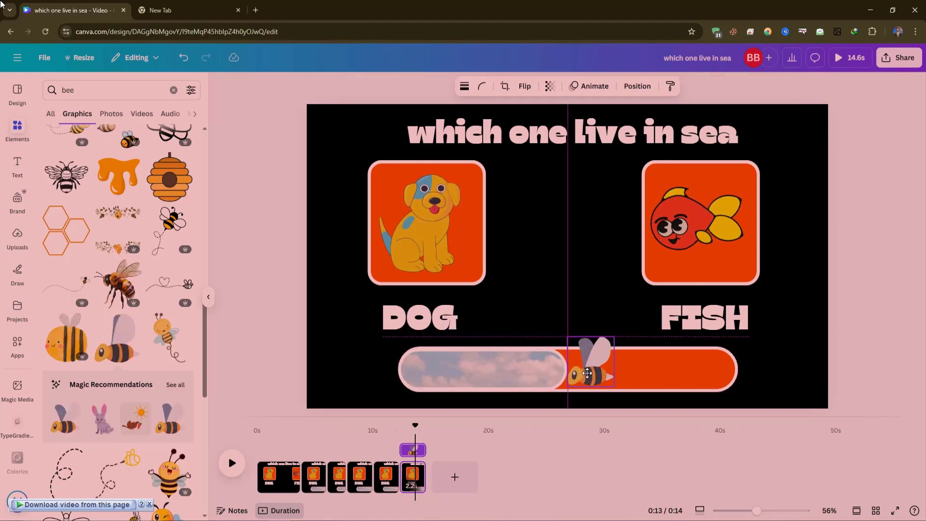
- Search the elements for "green background" videos and add the 12-second clip with the bright central glow to the sixth page
click(514, 371)
click(101, 89)
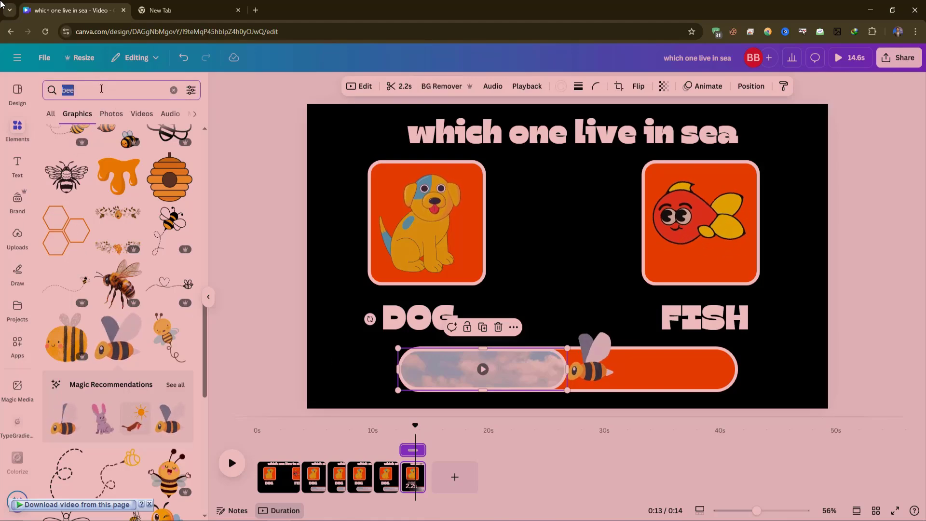
text(gree)
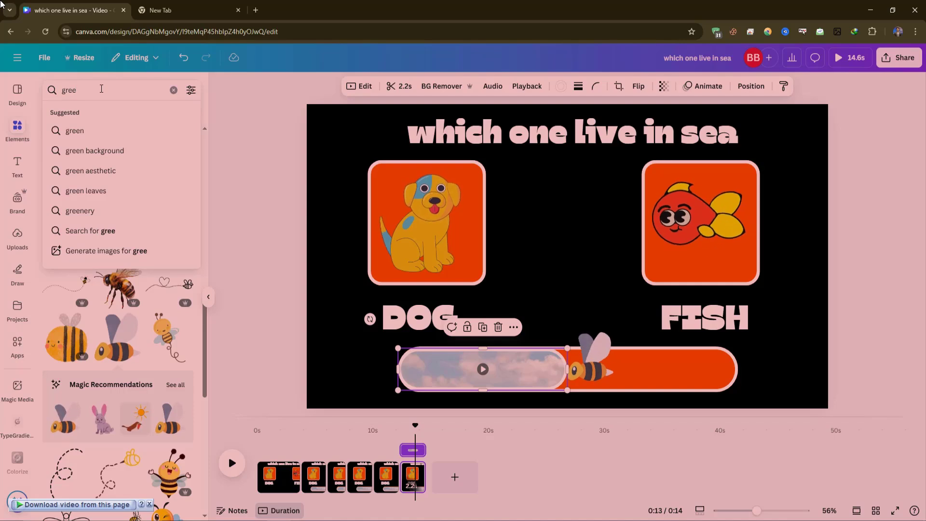
click(94, 151)
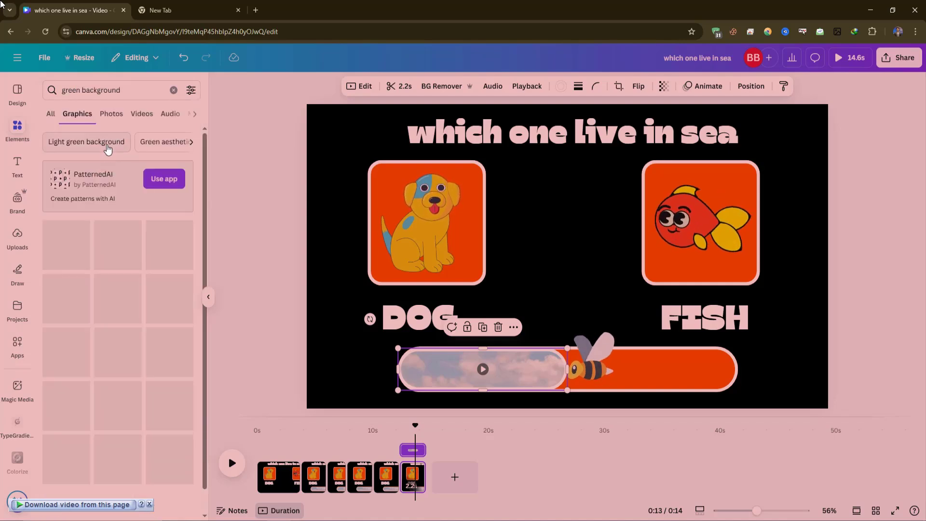
click(50, 121)
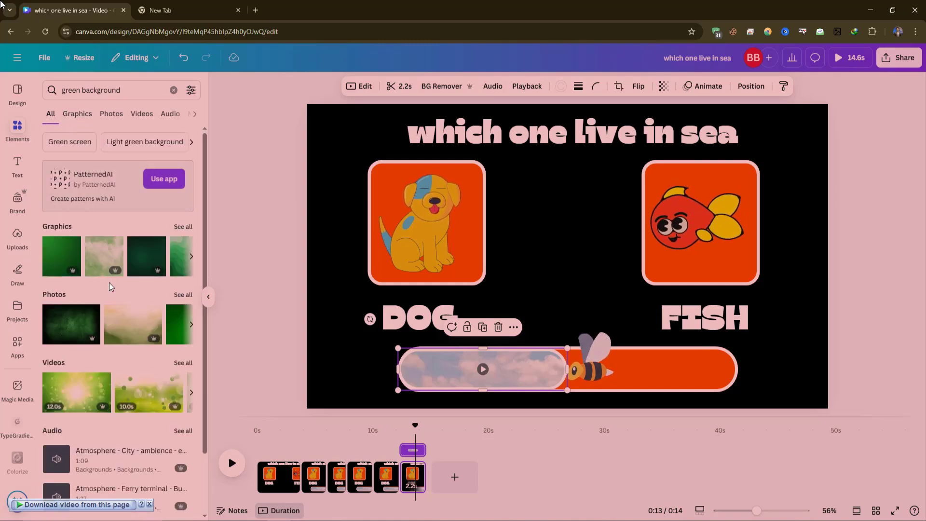
click(183, 363)
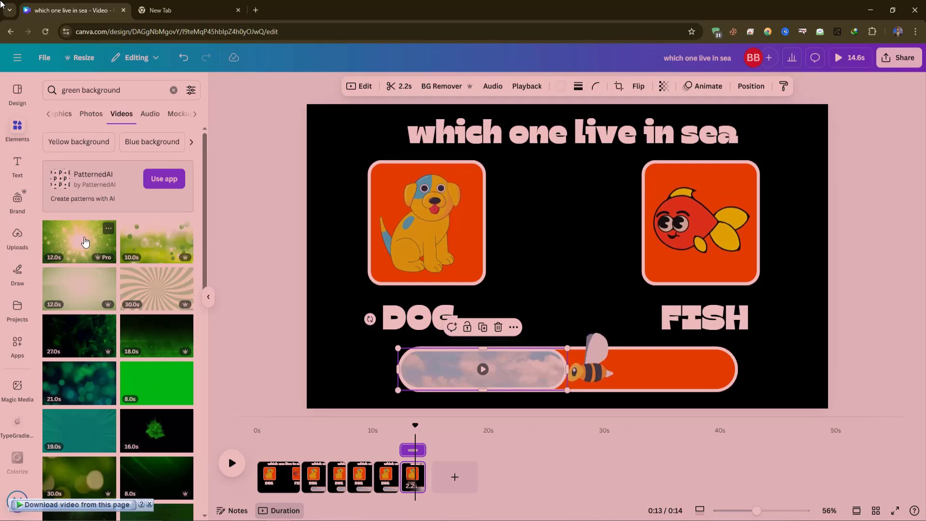
click(84, 241)
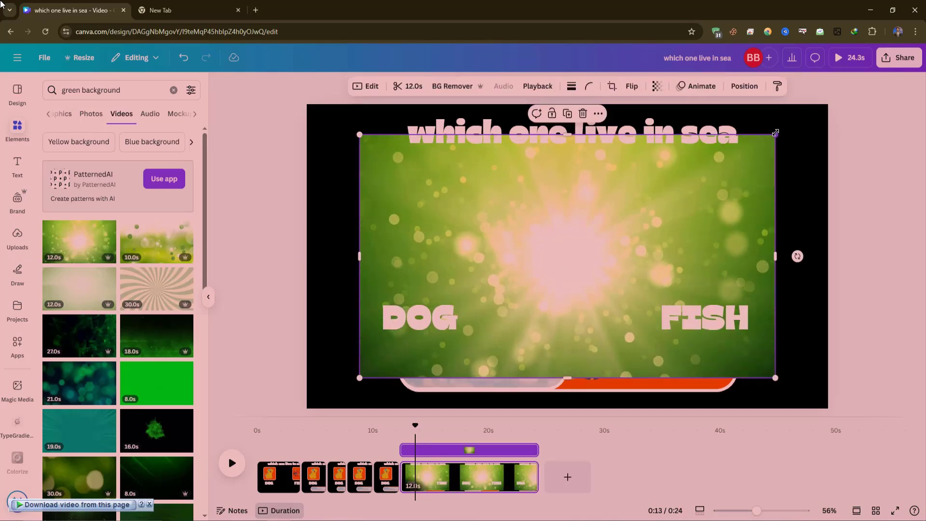
- Shrink the green video and crop it into a strip lying over the sky strip, ending at the bee
drag(775, 133, 624, 305)
drag(471, 235, 471, 347)
drag(528, 361, 562, 357)
drag(646, 367, 565, 368)
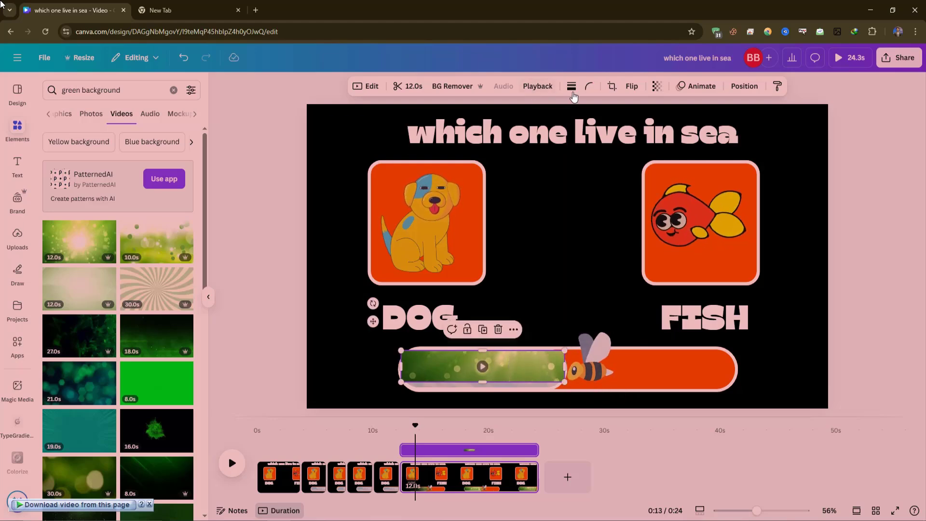
- Give the green strip corner rounding of 100 and a solid border of weight 10 in the pale colour of the bar's outline
click(590, 87)
drag(582, 131, 635, 136)
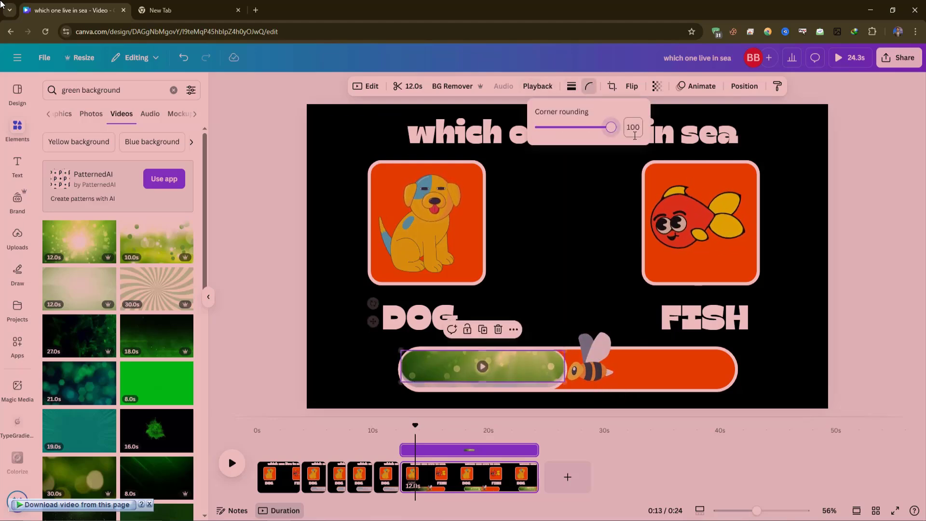
click(571, 87)
click(545, 116)
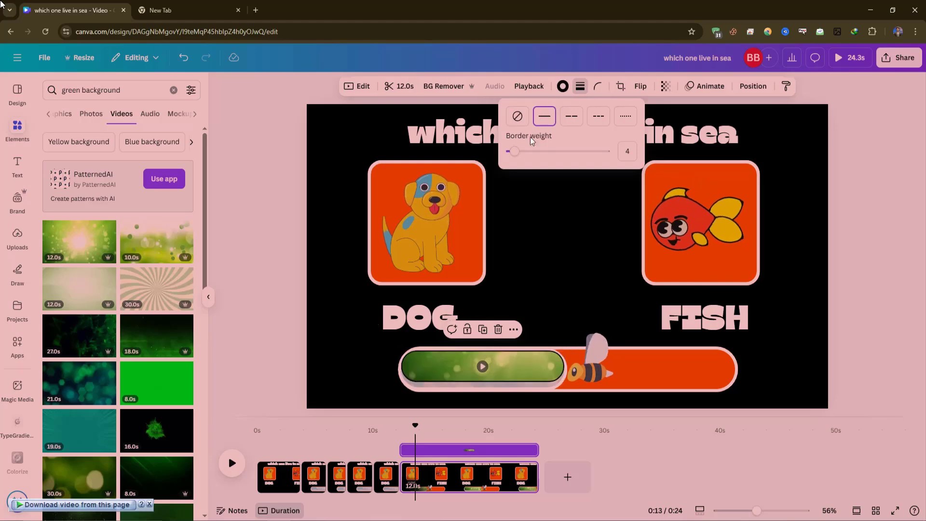
drag(518, 154, 519, 154)
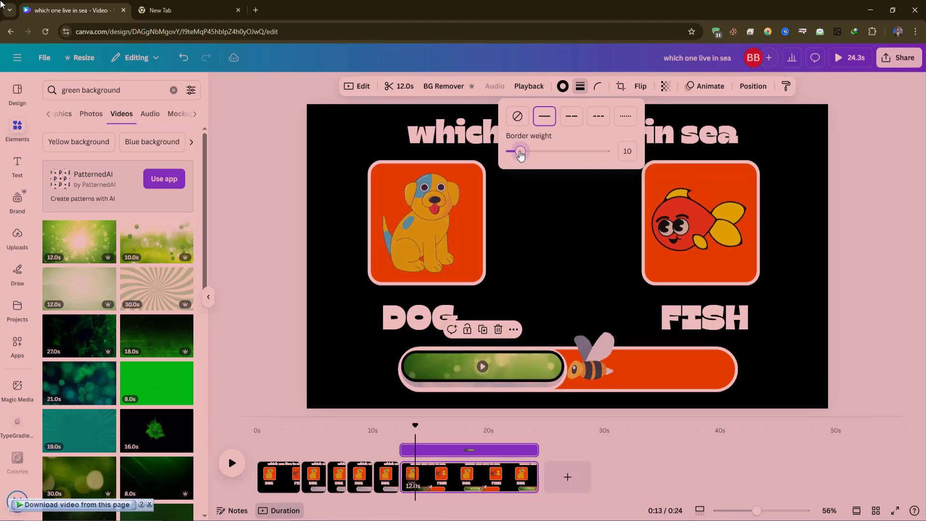
click(562, 86)
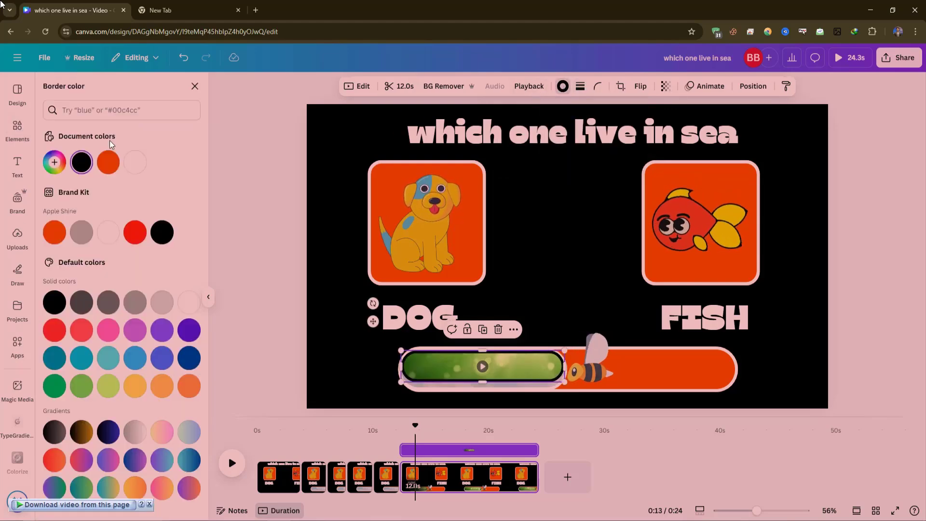
click(135, 163)
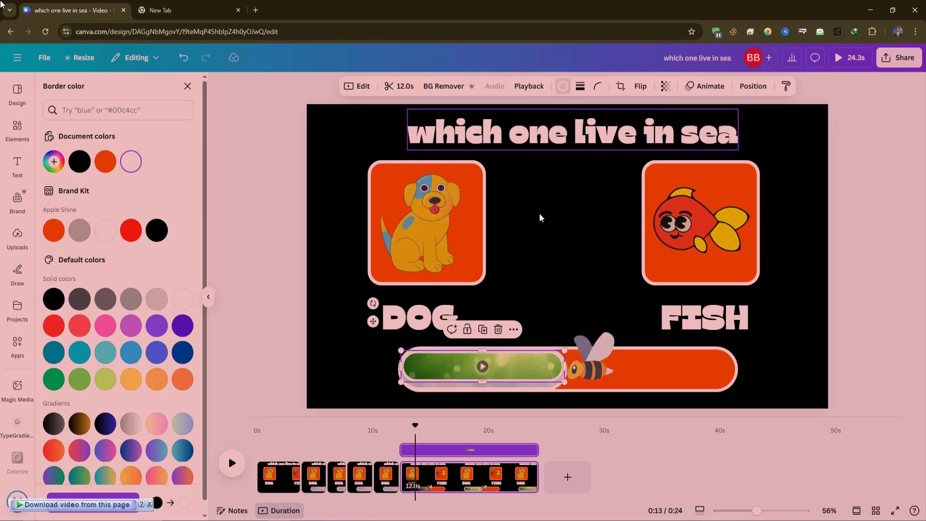
- Delete the sky strip under the green one and fit the green strip to the bar's height and end, up to the bee
drag(490, 371, 402, 376)
click(489, 374)
key(Delete)
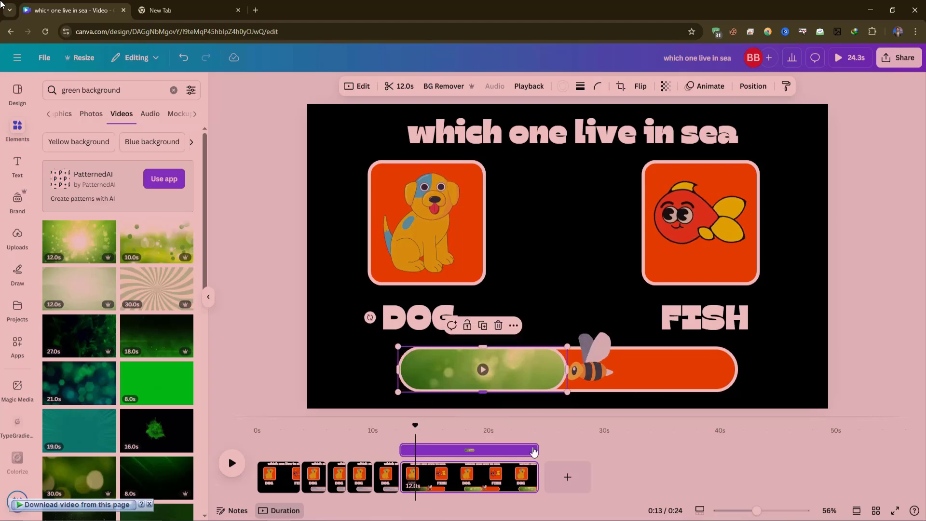
- Trim the sixth page with the green strip to 1.9 seconds and duplicate it
drag(534, 475, 424, 468)
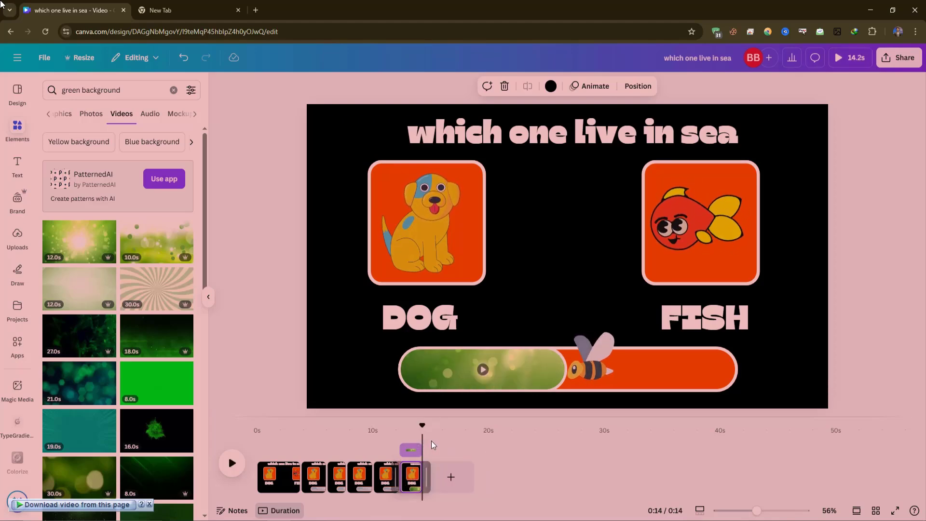
right_click(426, 453)
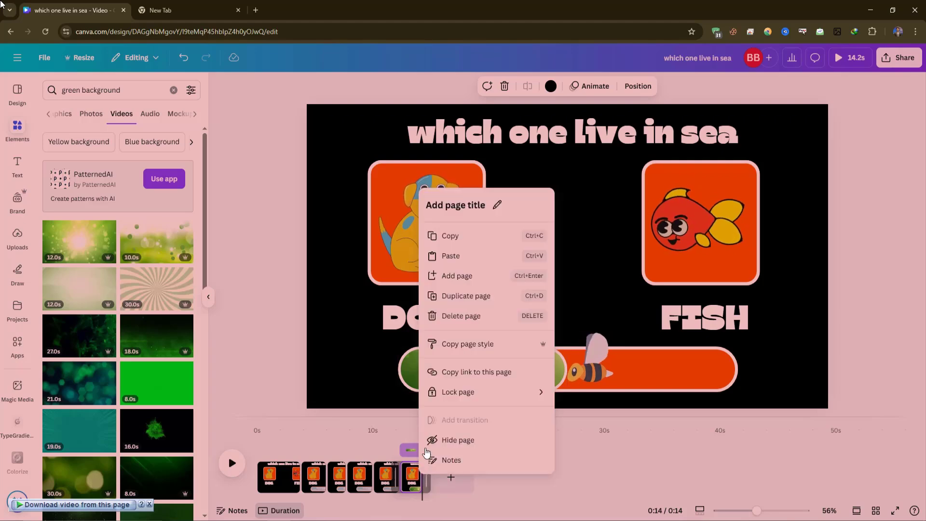
click(465, 296)
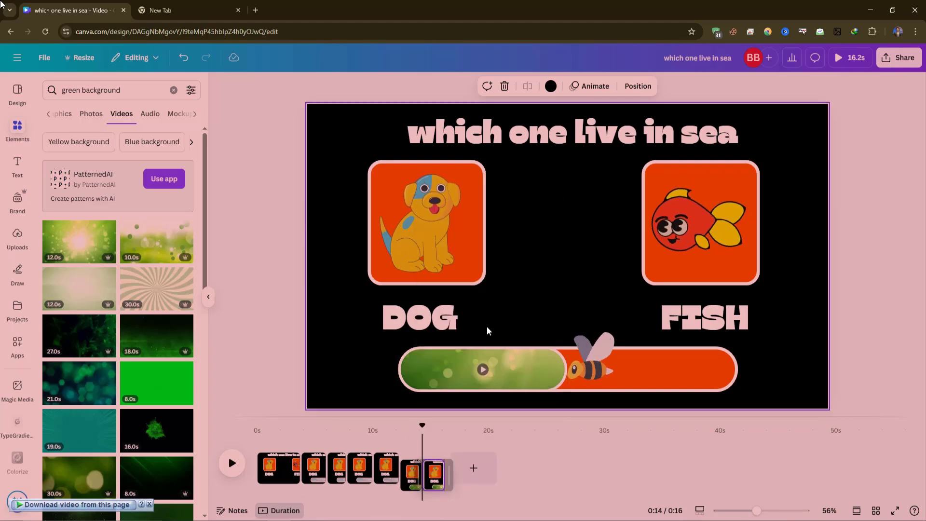
- On the seventh page, shorten the green strip to about a third of the bar with the bee against its end, and duplicate the page
click(562, 375)
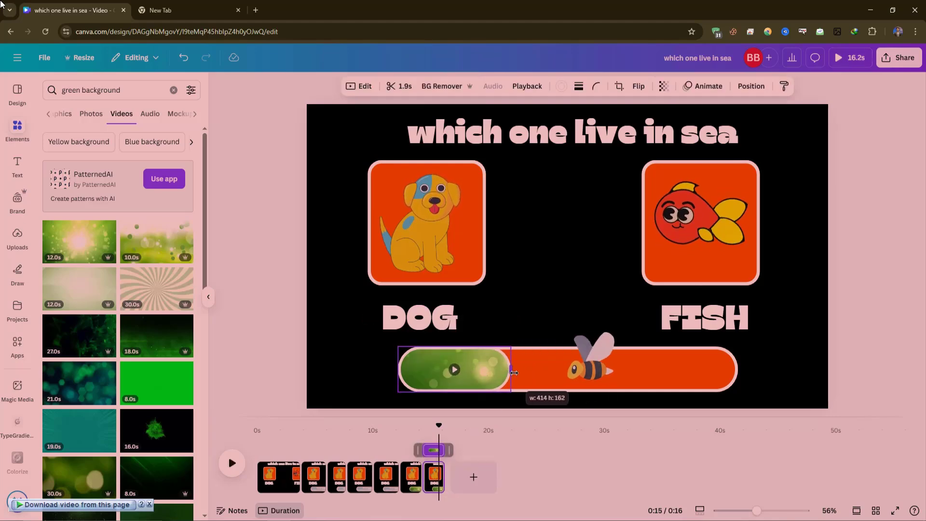
drag(514, 373, 516, 373)
drag(579, 370, 540, 372)
right_click(439, 471)
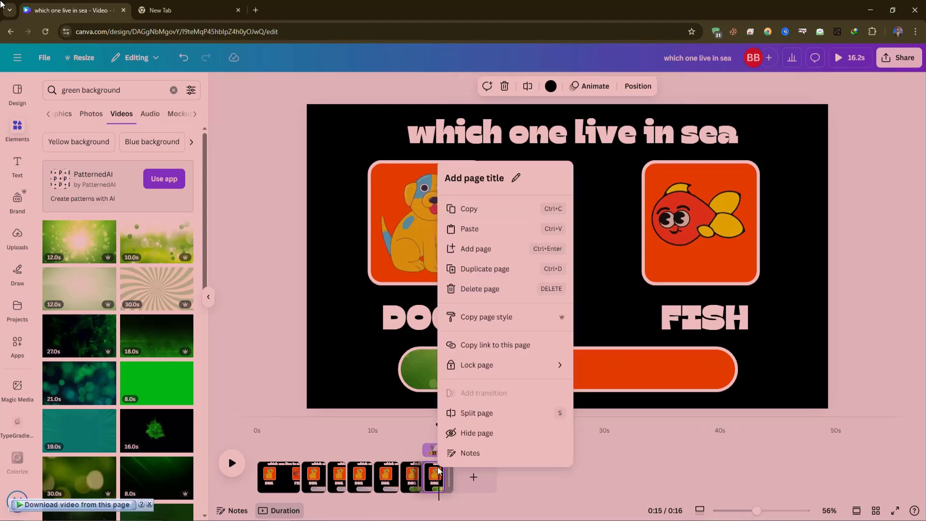
click(481, 269)
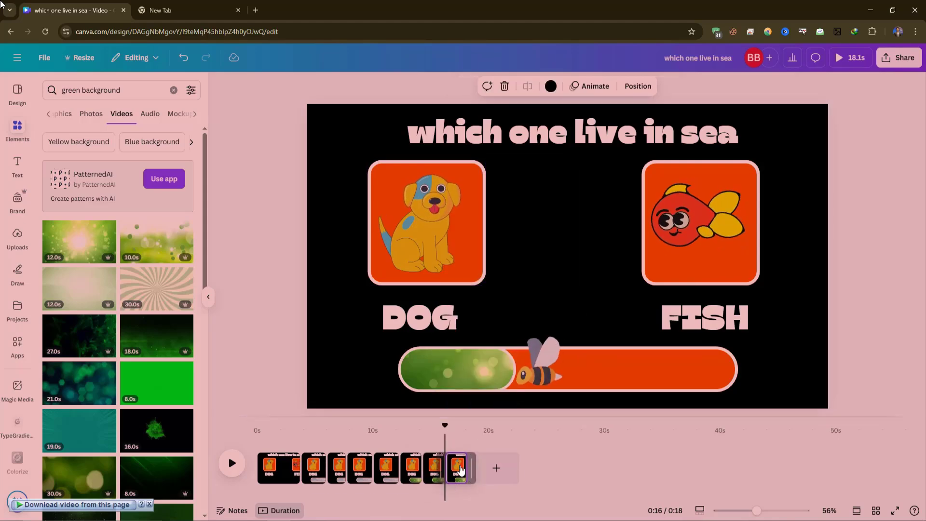
- On the eighth page, shorten the green strip to just under a quarter of the bar with the bee against its end, and duplicate the page
click(492, 367)
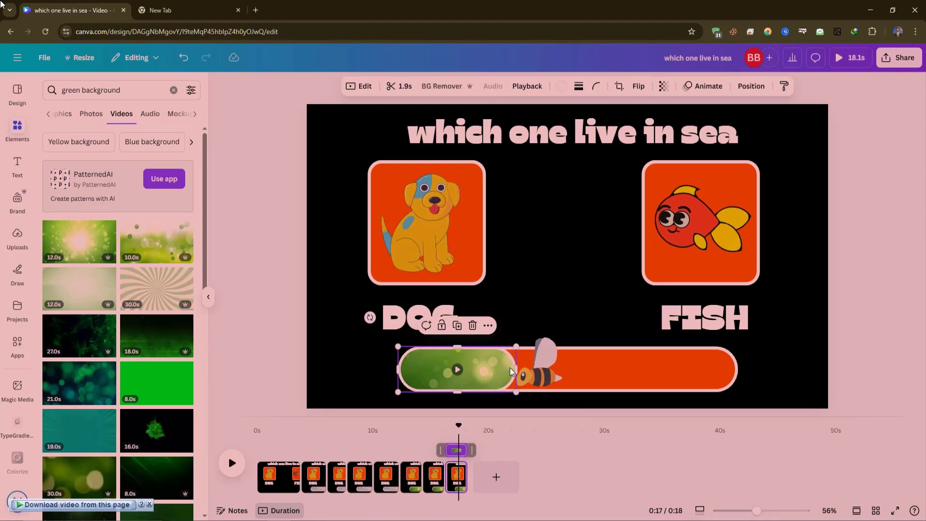
drag(515, 368, 491, 370)
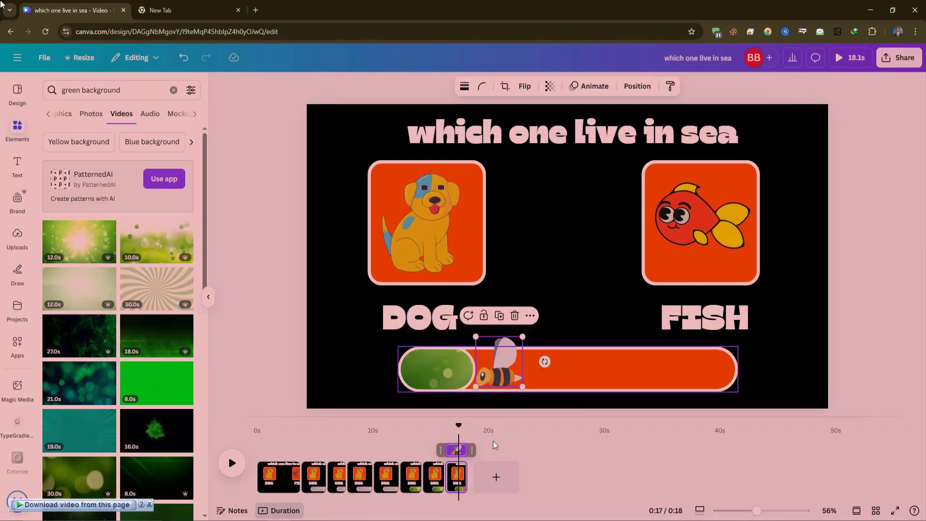
right_click(461, 471)
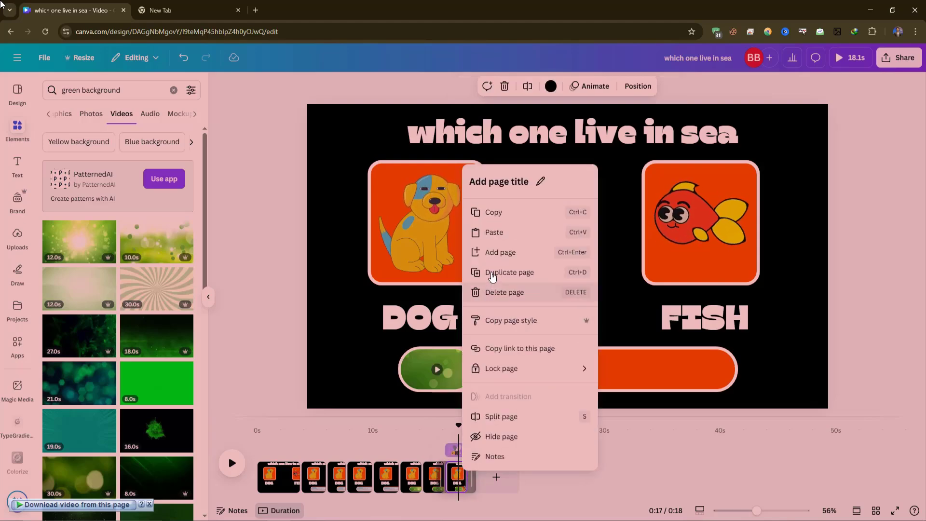
click(499, 273)
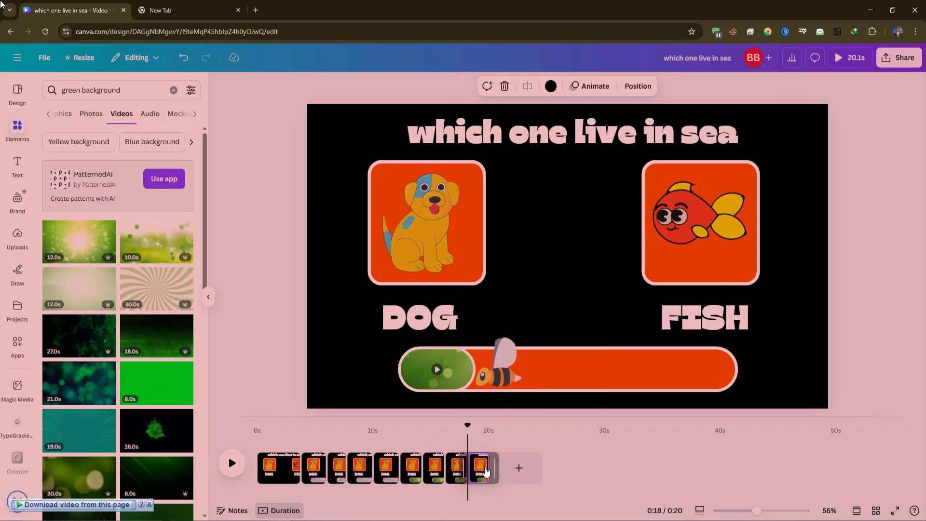
- Find a "red background" video, add the 20-second red hearts clip to the ninth page, and shrink it to a small strip over the bar's start
click(461, 467)
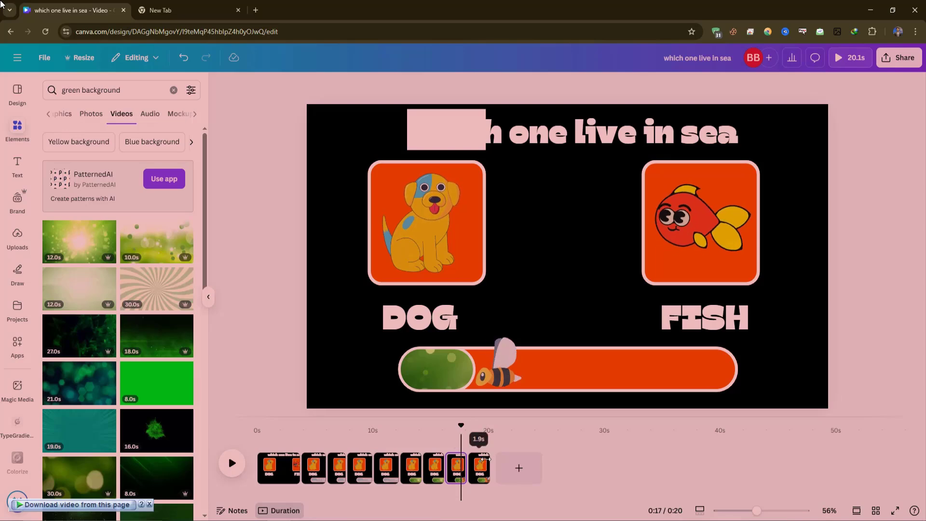
click(483, 466)
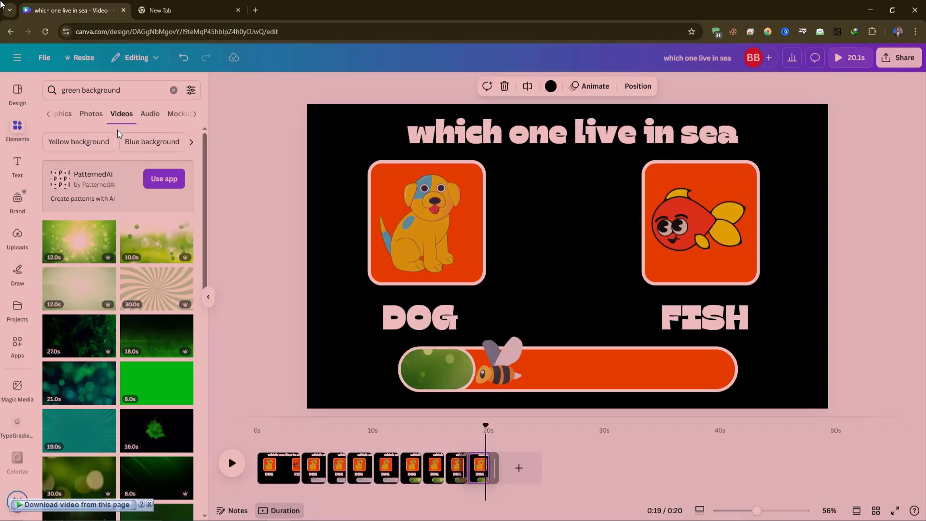
click(121, 88)
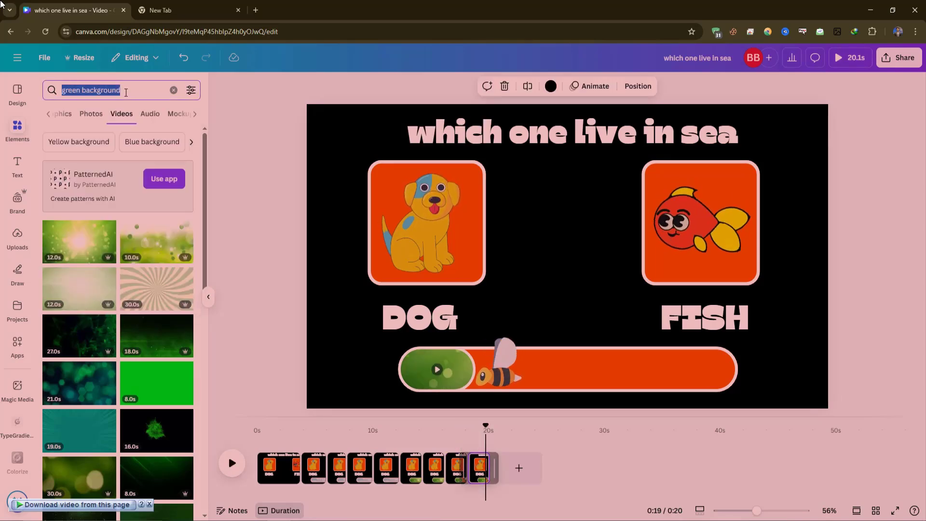
text(red)
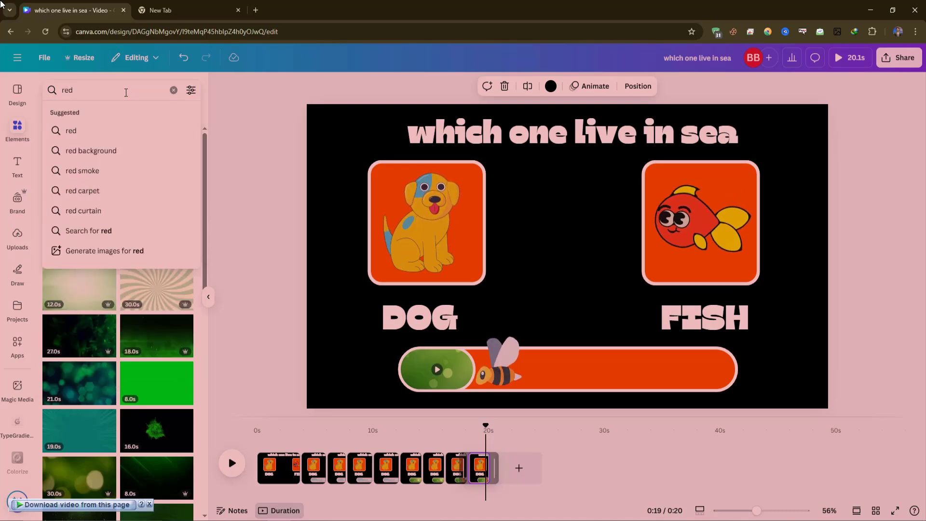
click(112, 152)
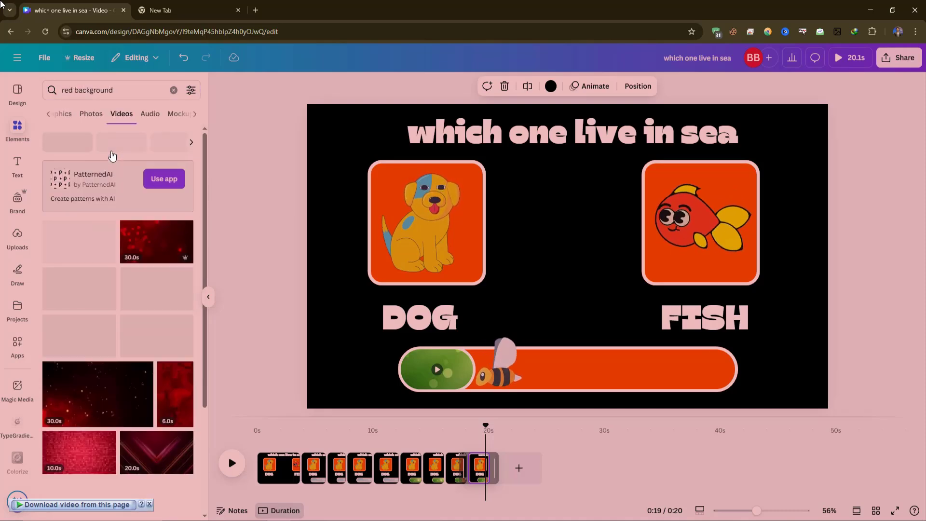
scroll(157, 233, down, 2)
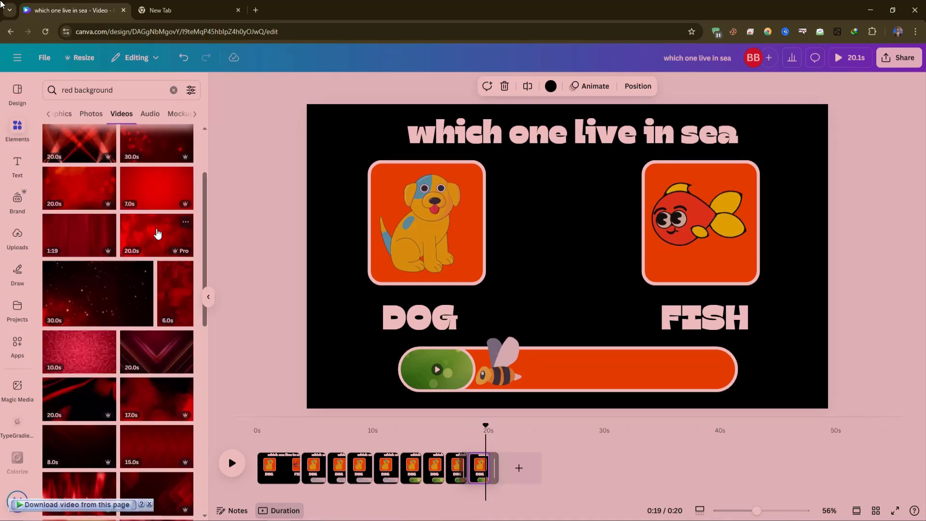
click(159, 233)
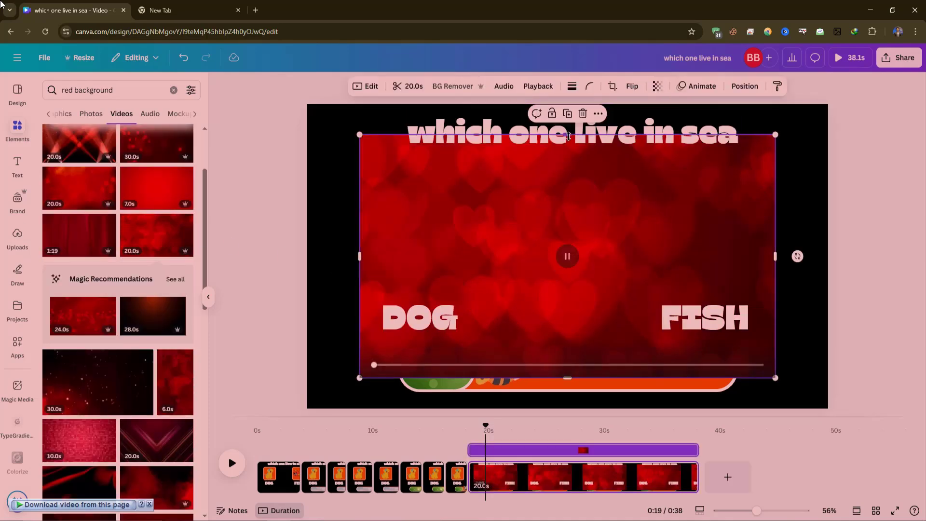
drag(567, 135, 571, 336)
drag(775, 357, 461, 356)
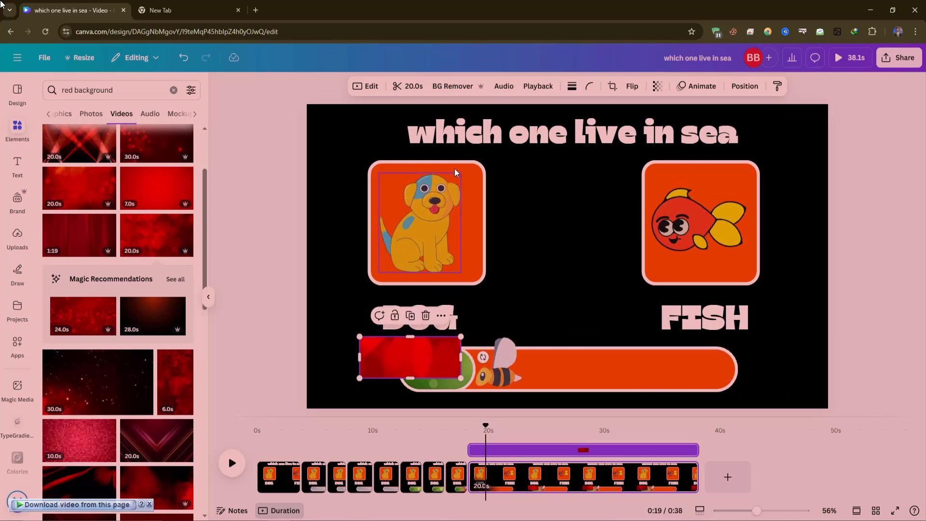
- Give the red strip fully rounded corners and a solid border of weight 11 in the pale colour of the bar's outline
click(589, 86)
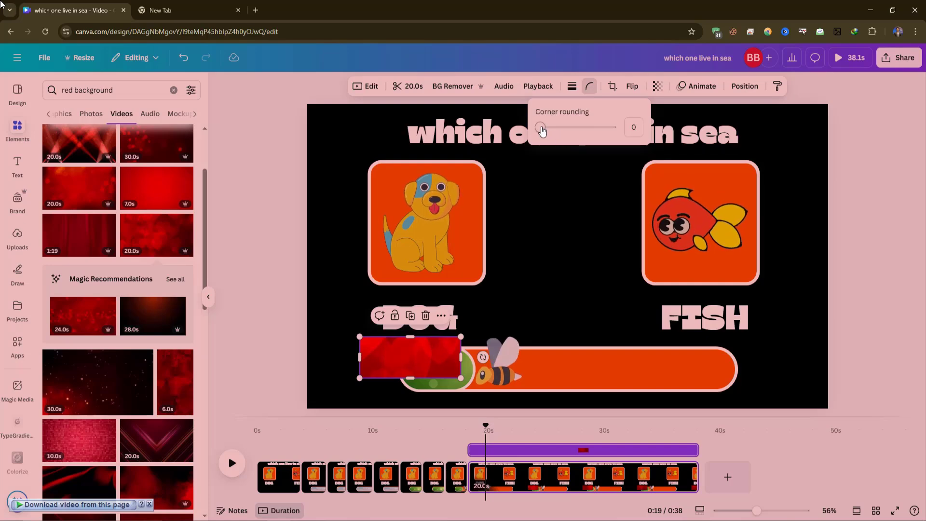
drag(540, 128, 650, 131)
click(573, 86)
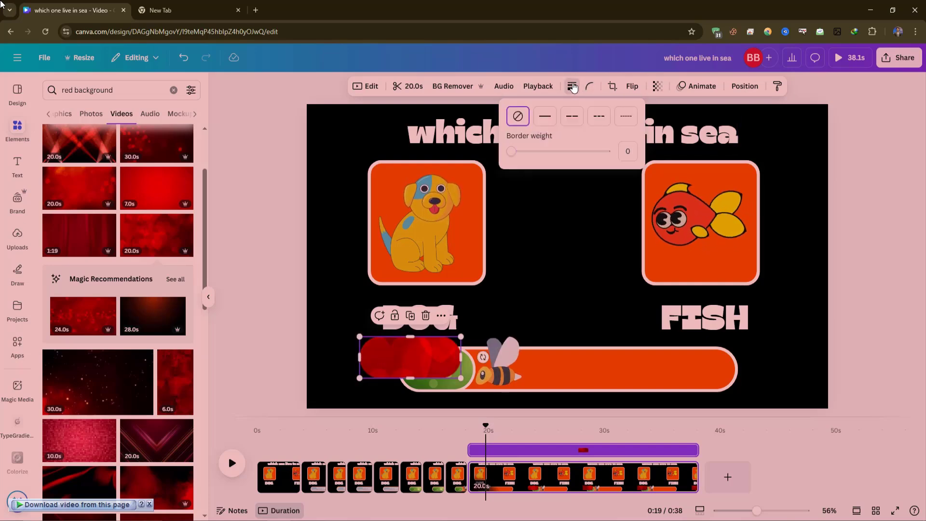
click(545, 116)
drag(510, 153, 521, 154)
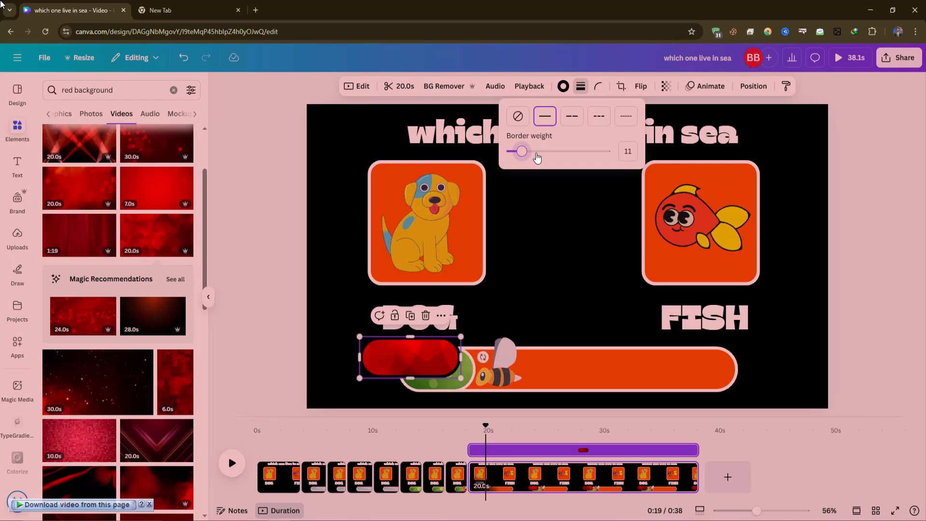
click(561, 87)
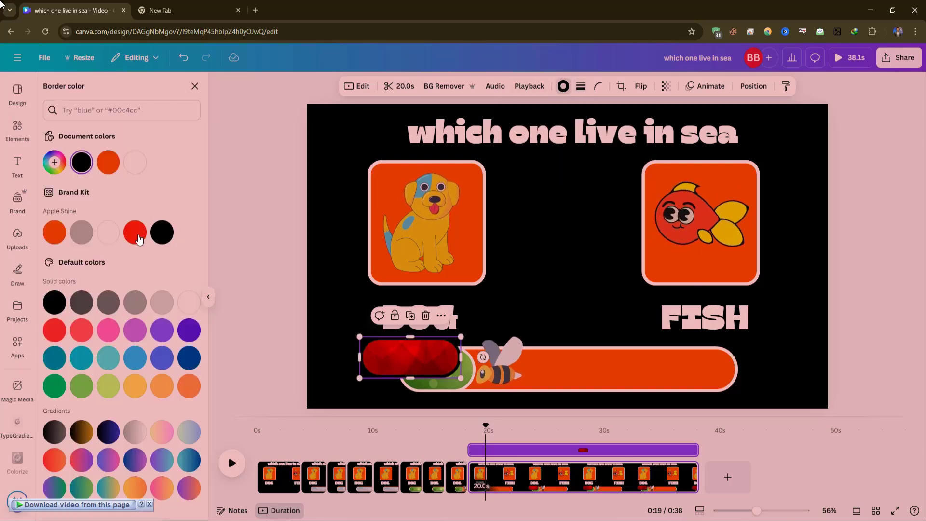
click(137, 165)
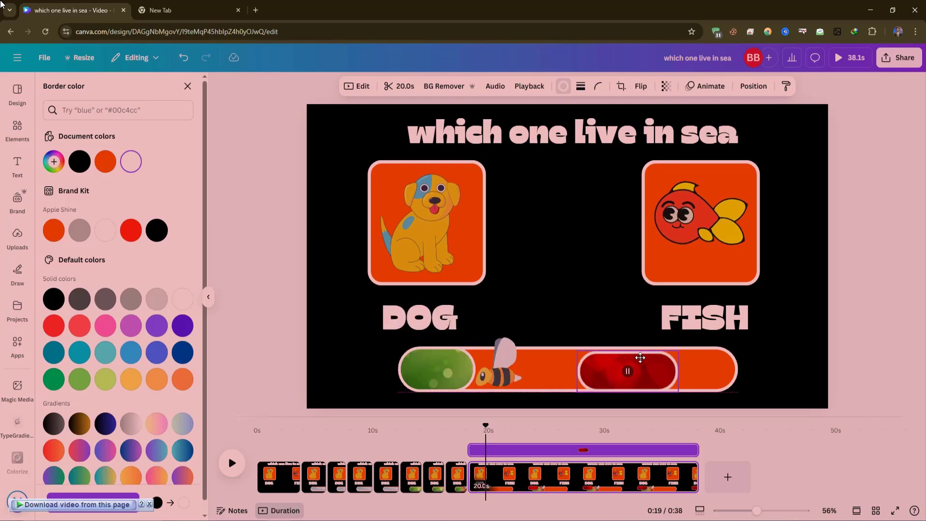
- Delete the green strip on the ninth page and fit the red strip into the start of the bar, slightly shorter than the green one
click(467, 365)
click(451, 324)
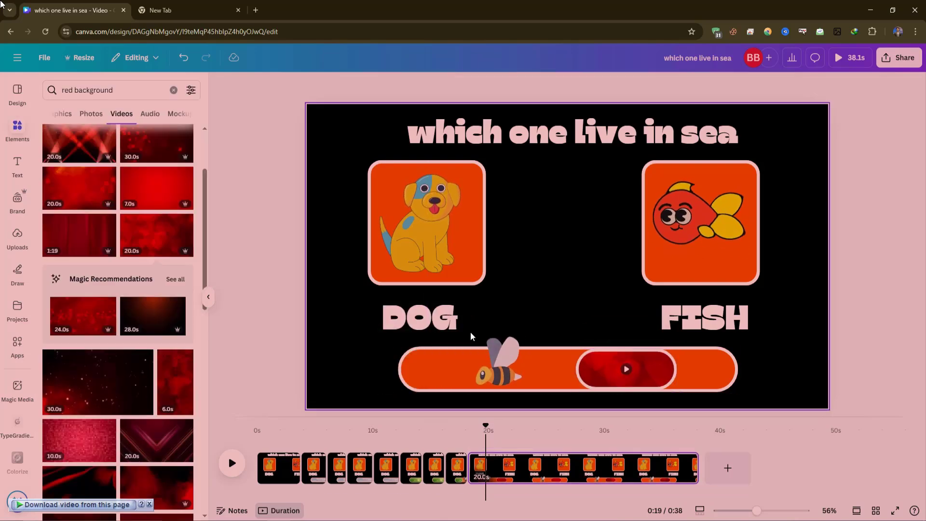
drag(647, 358, 468, 368)
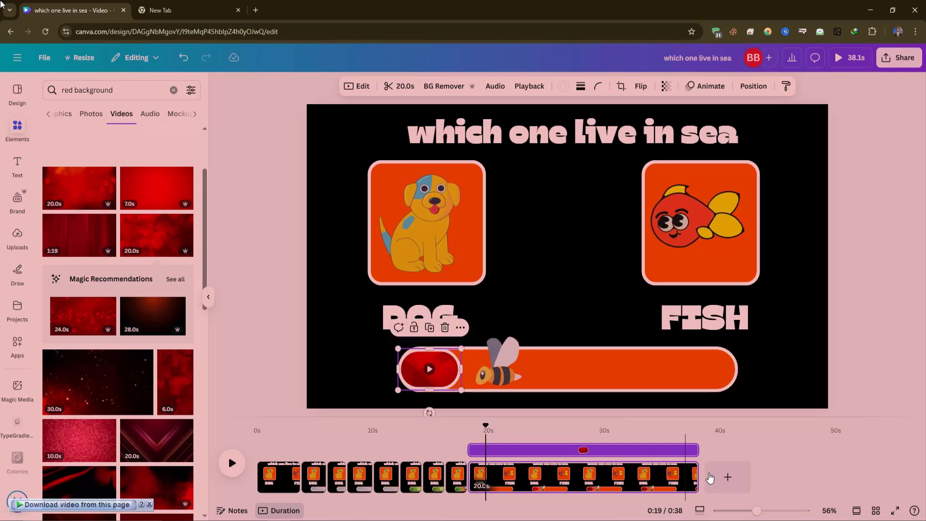
- Trim the ninth page with the red strip to 1.8 seconds and duplicate it
drag(658, 472, 488, 475)
right_click(483, 475)
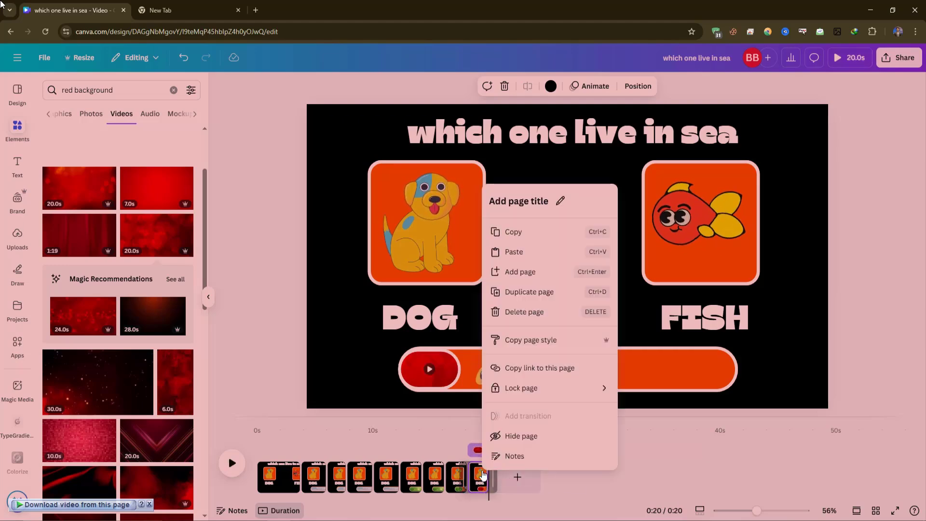
click(519, 297)
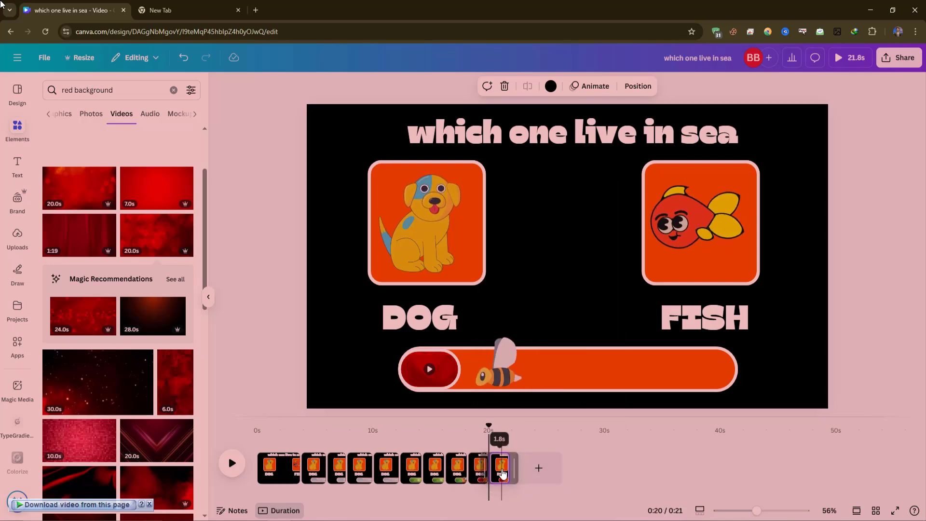
- On the tenth page, shorten the red strip to a circle at the bar's start with the bee against it, and duplicate the page
click(450, 369)
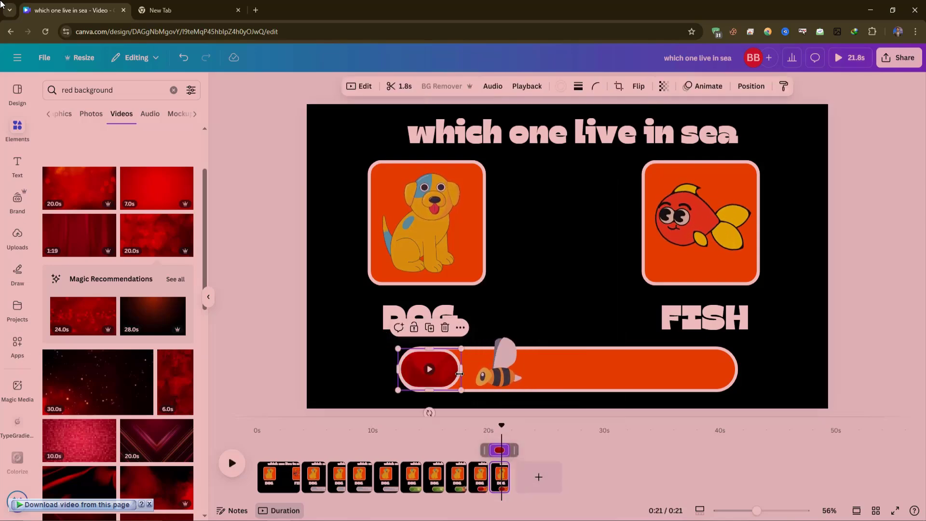
drag(498, 378, 461, 380)
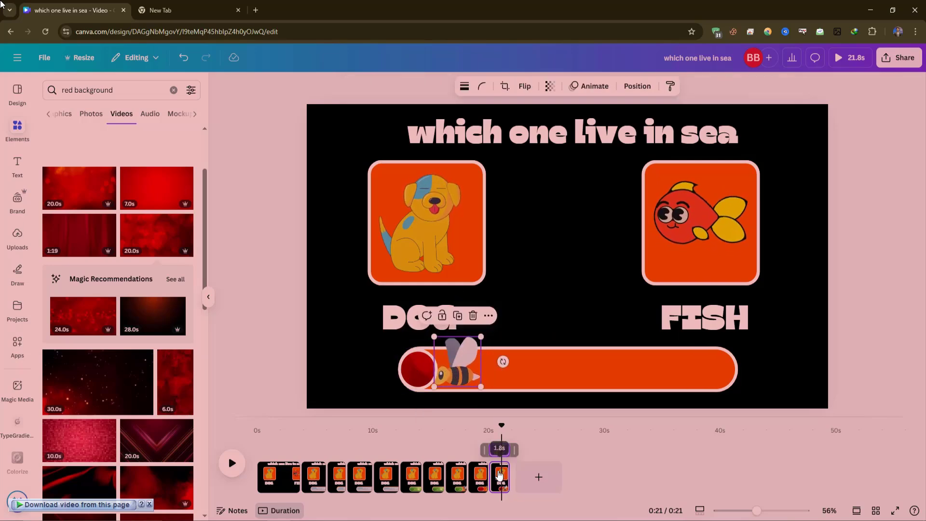
right_click(499, 475)
click(545, 272)
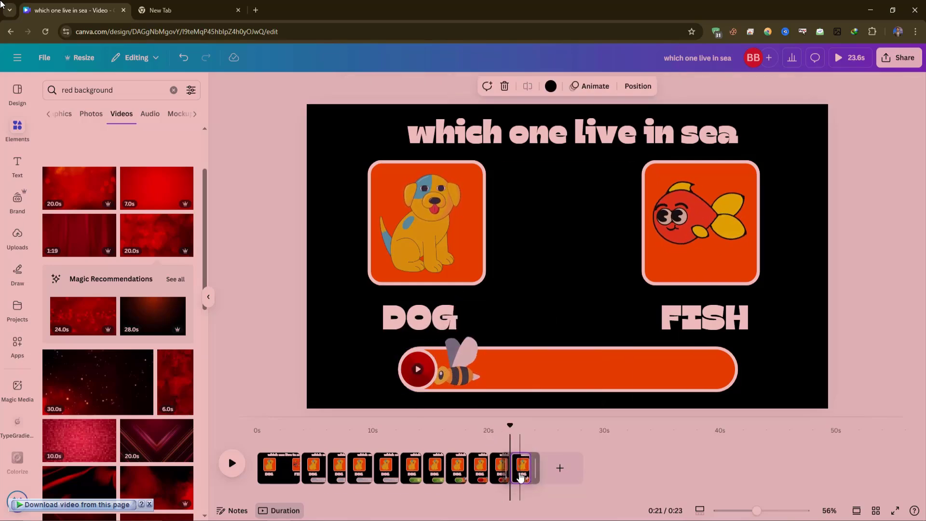
- Delete the red circle and the bee from the eleventh page, leaving the bar empty
click(421, 369)
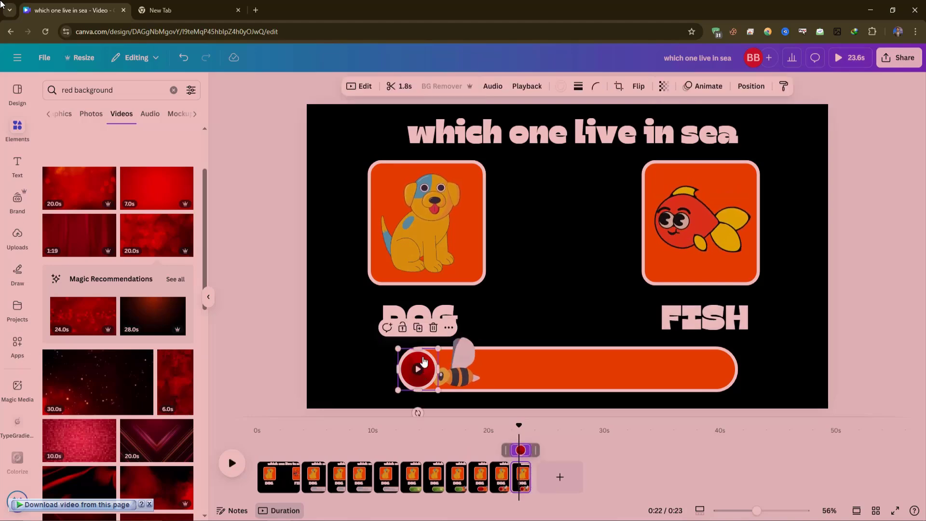
click(434, 327)
click(454, 371)
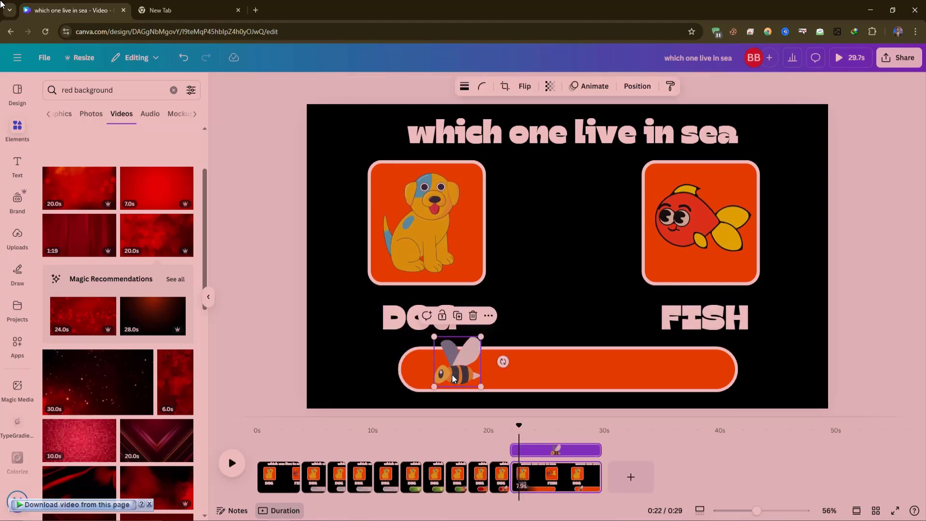
drag(454, 372, 436, 371)
click(452, 314)
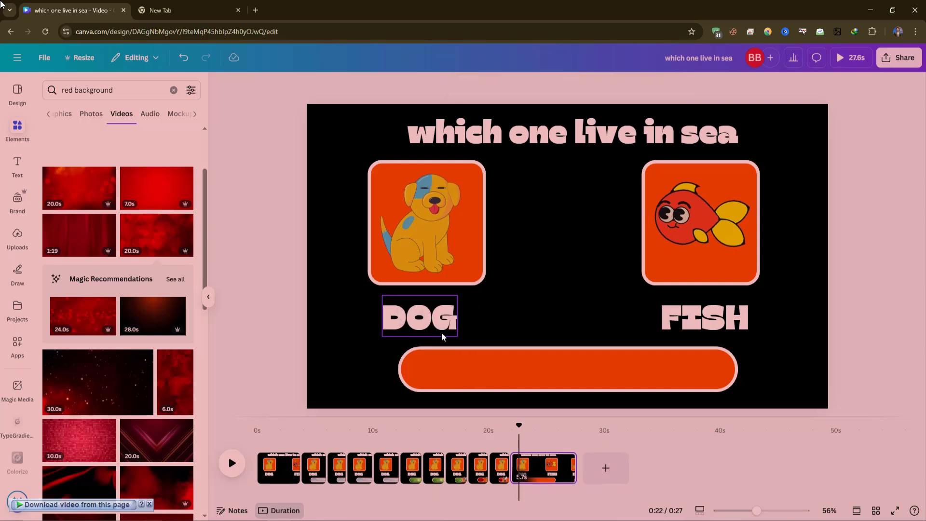
- Search the elements for "hurray" and look through the graphics for a celebration image
click(173, 92)
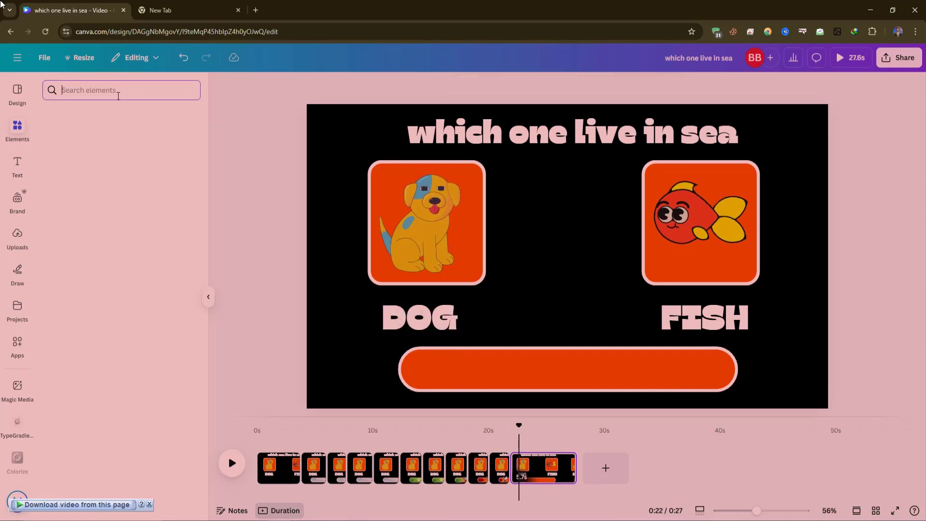
text(hurray)
key(Return)
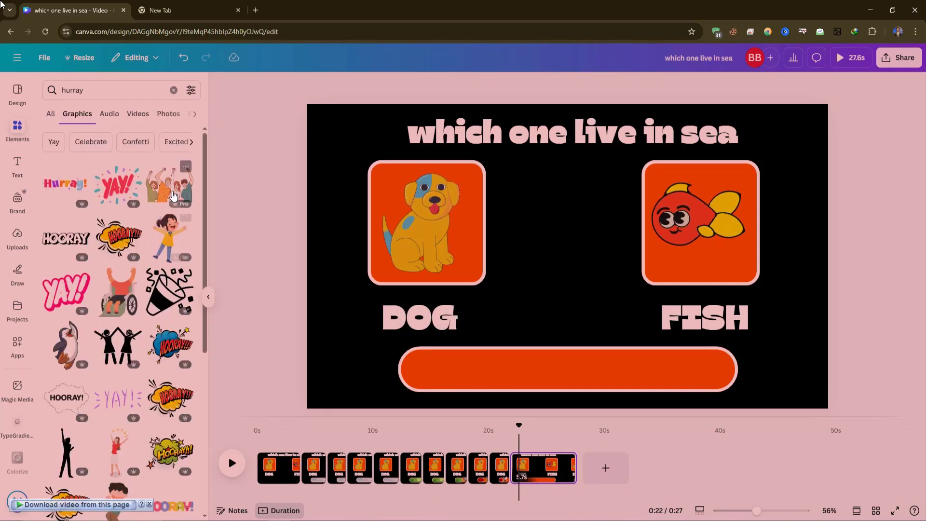
scroll(145, 363, down, 3)
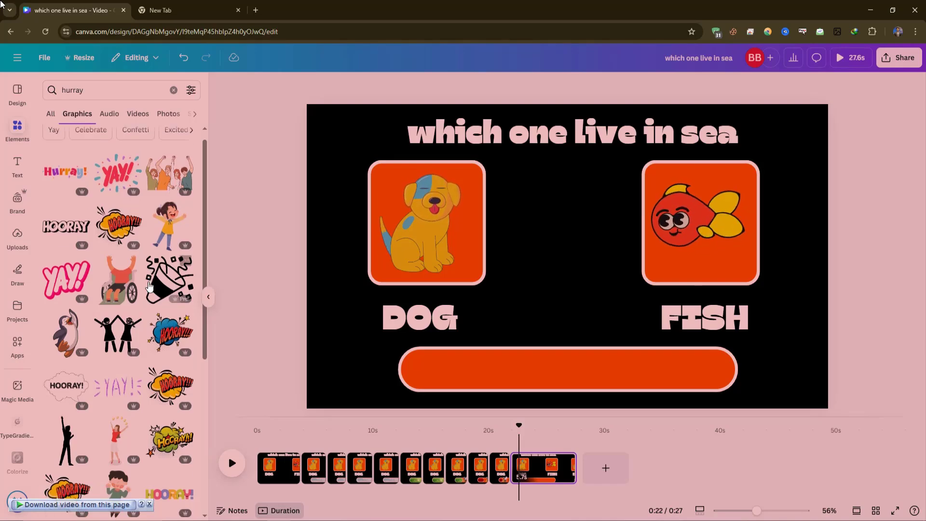
scroll(111, 357, down, 8)
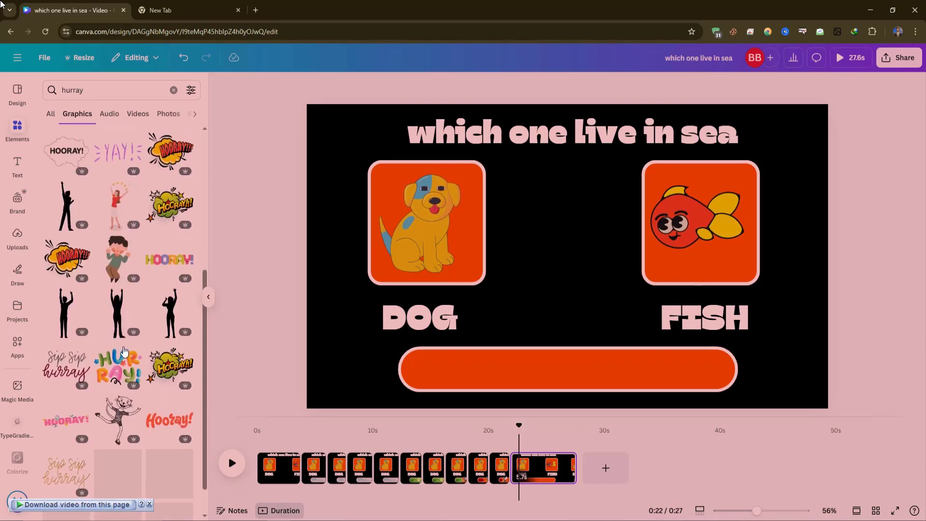
scroll(135, 379, down, 5)
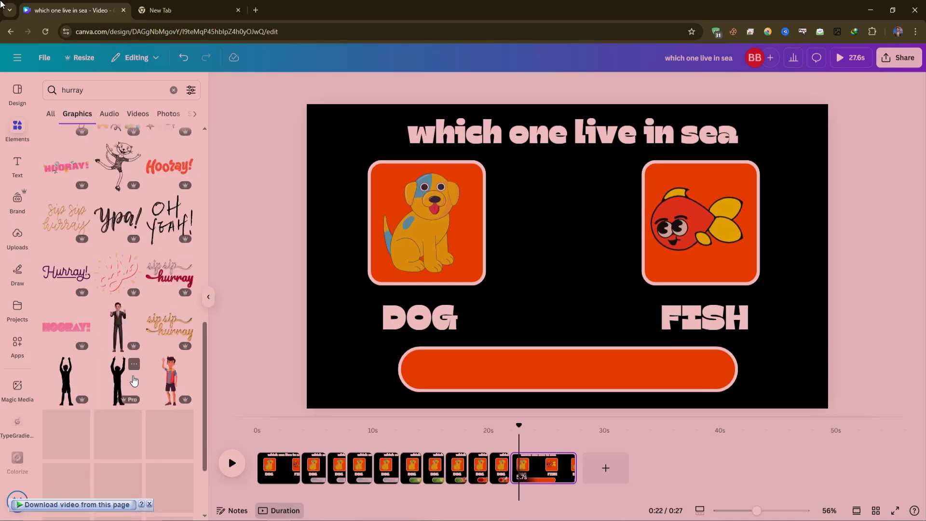
scroll(167, 365, down, 3)
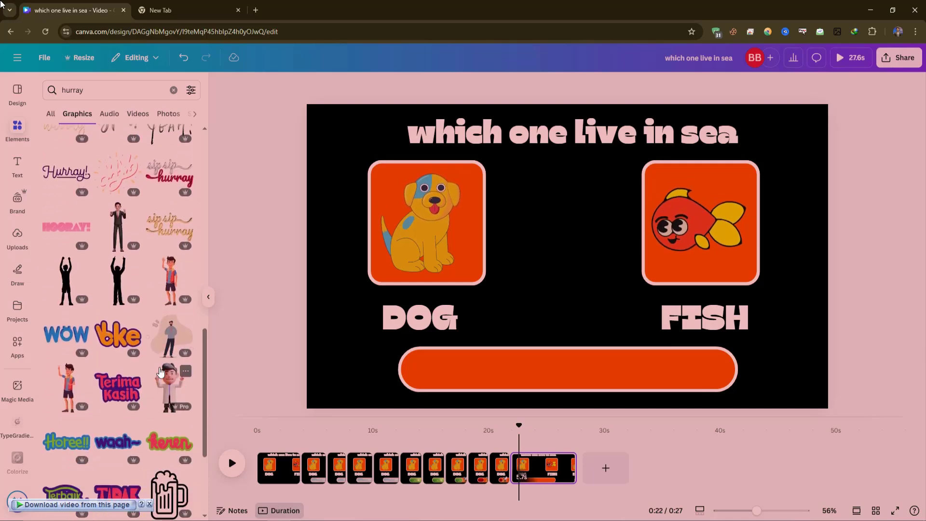
scroll(93, 190, up, 15)
- Search the graphics for "win", add the cheering girl with the WIN! caption, and shrink it onto the start of the bar
click(84, 90)
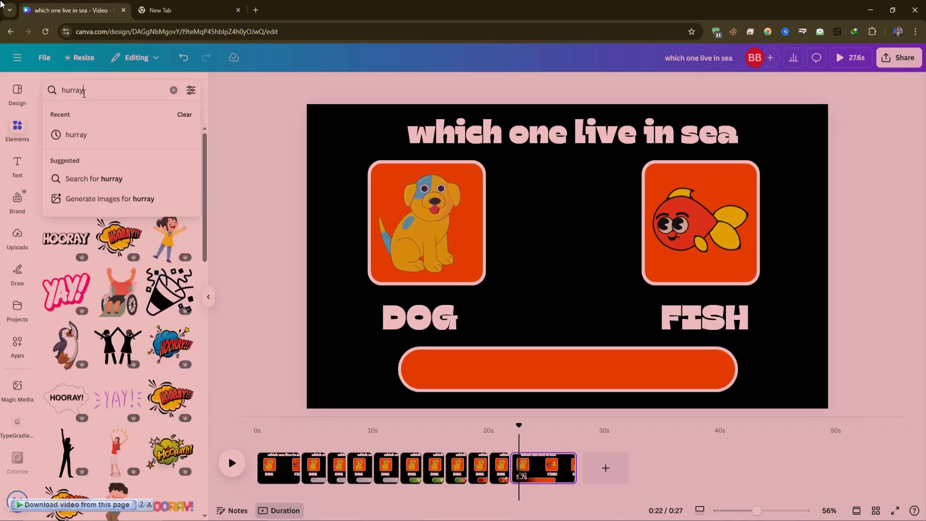
double_click(84, 90)
text(win)
key(Return)
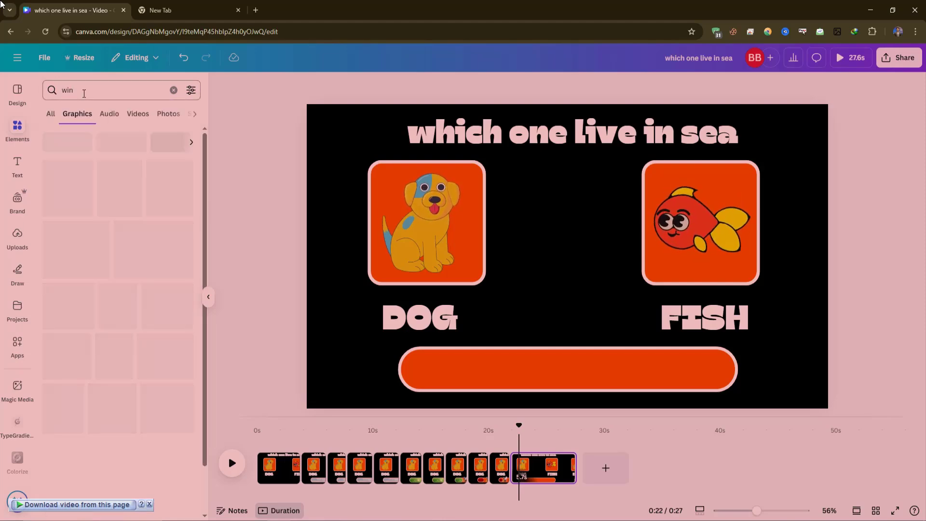
scroll(70, 186, down, 5)
click(66, 219)
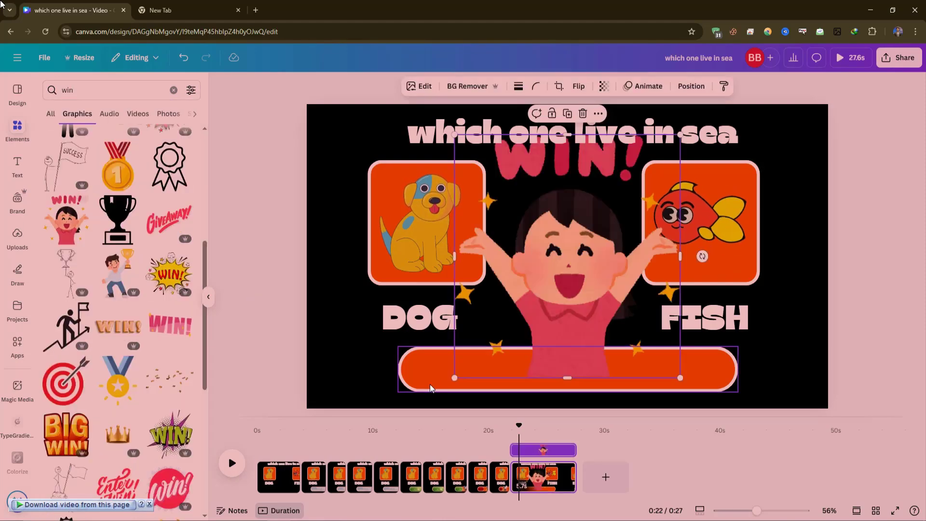
drag(492, 178, 622, 311)
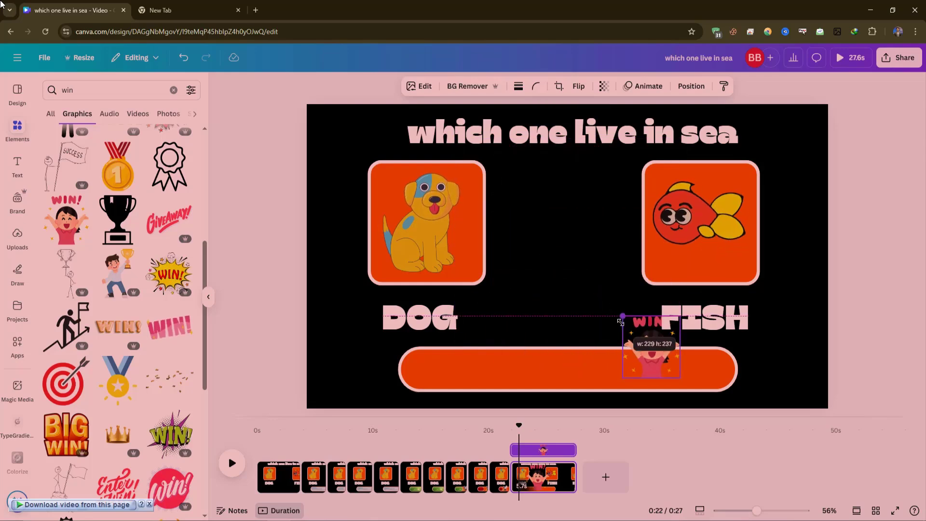
drag(651, 351, 434, 367)
- Delete the dog, its frame and the DOG label from the last page
click(422, 245)
key(Delete)
key(Delete)
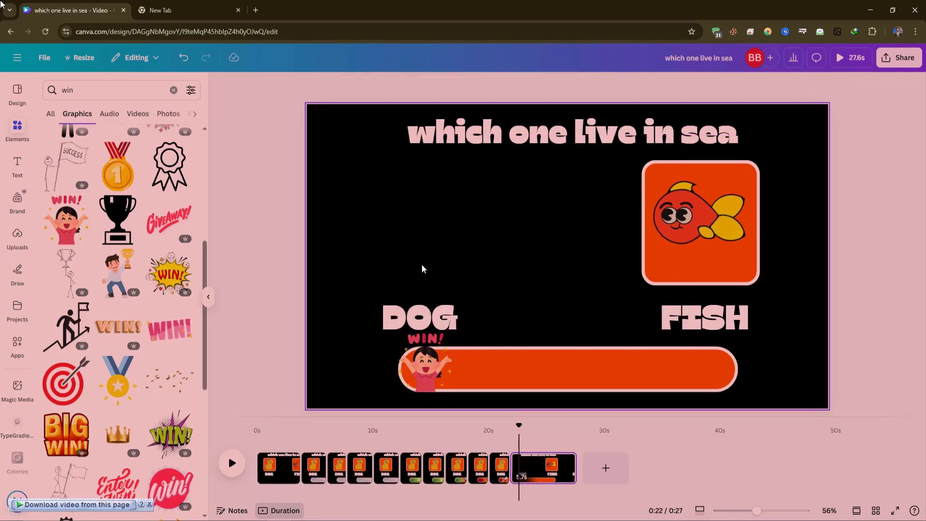
click(410, 316)
key(Delete)
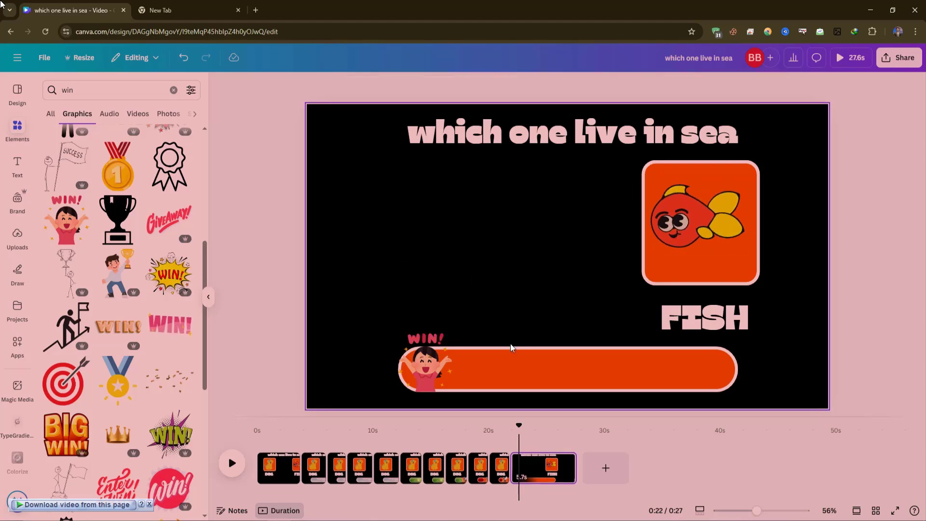
- Enlarge the WIN! girl slightly and reposition it over the start of the empty bar
click(416, 375)
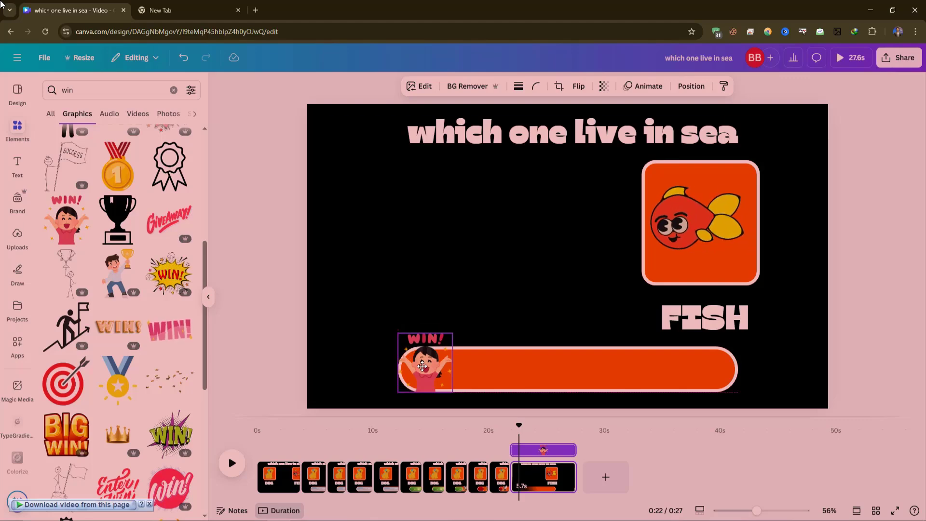
drag(397, 326, 387, 320)
drag(404, 365, 416, 362)
- Create a custom animation that moves the fish out of its frame to the middle of the page
click(686, 232)
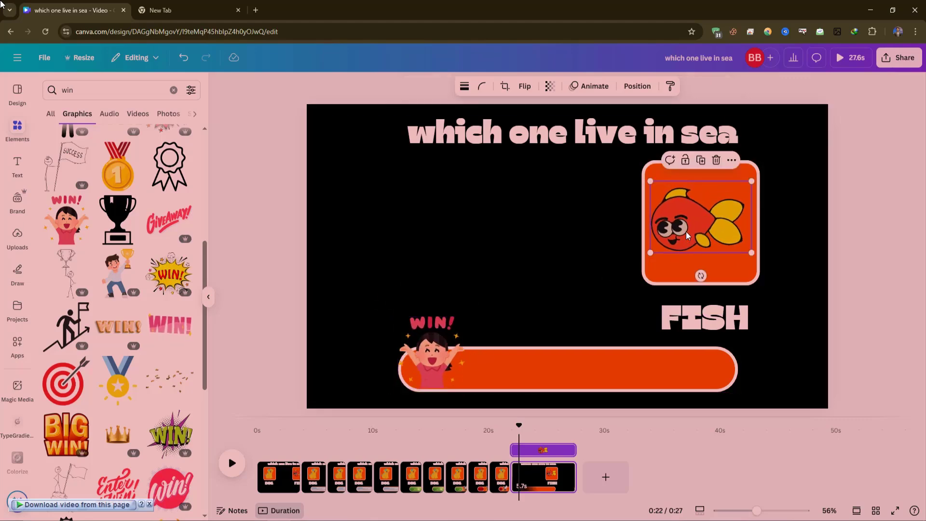
click(595, 87)
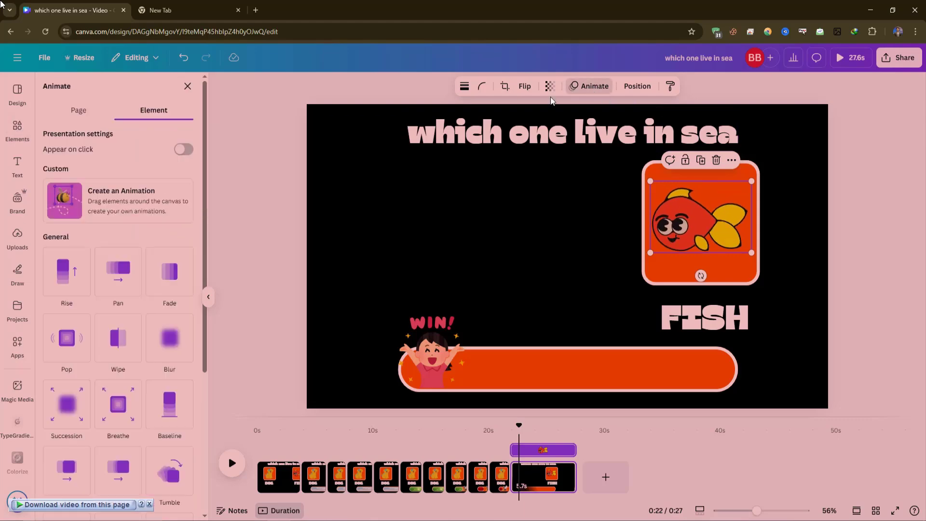
click(104, 207)
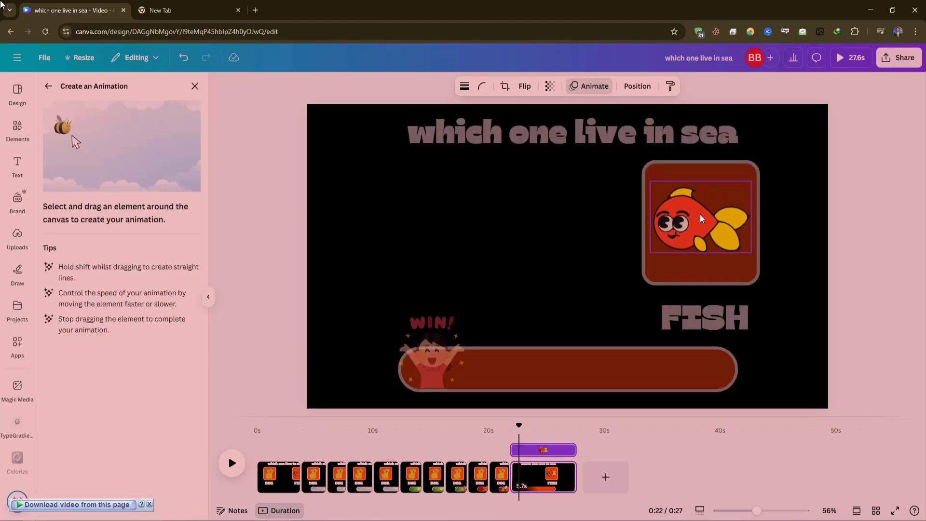
drag(700, 217, 575, 212)
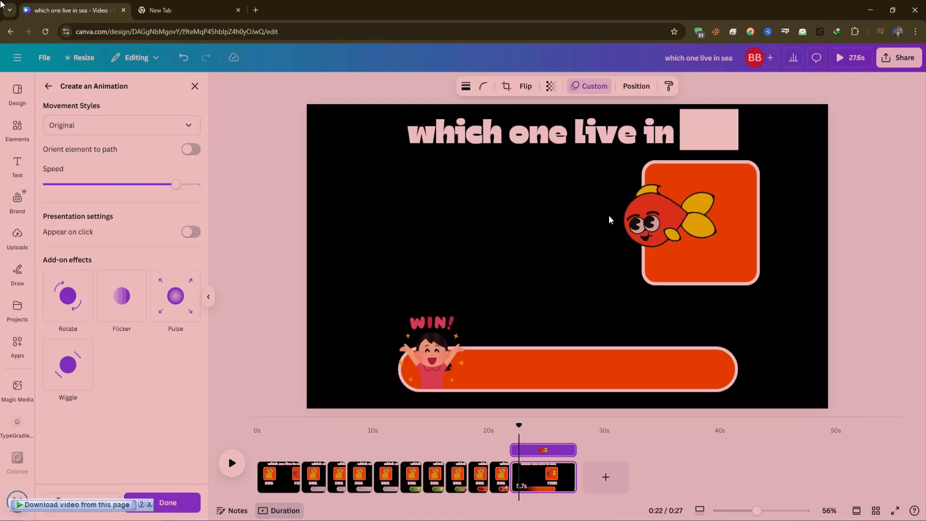
- Move the FISH label to the centre above the bar and enlarge it to font size 135
click(688, 318)
drag(687, 318, 497, 268)
drag(611, 322, 625, 330)
drag(581, 309, 583, 309)
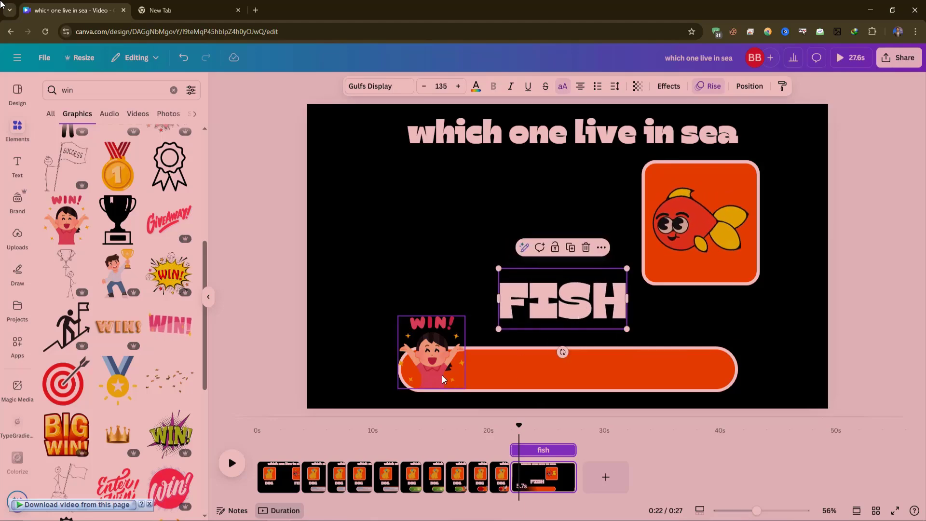
- Apply the Pulse add-on effect to the WIN! girl graphic
click(424, 352)
click(657, 86)
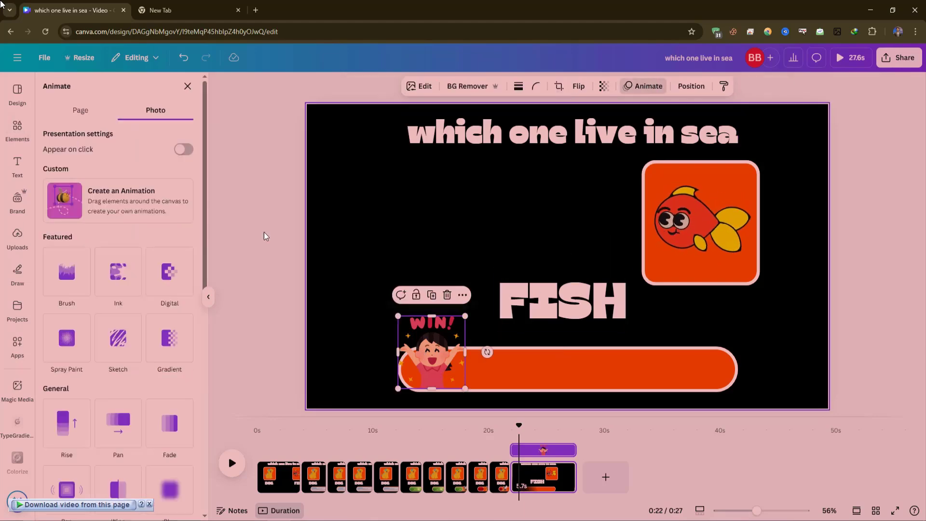
scroll(135, 362, down, 3)
scroll(135, 360, down, 2)
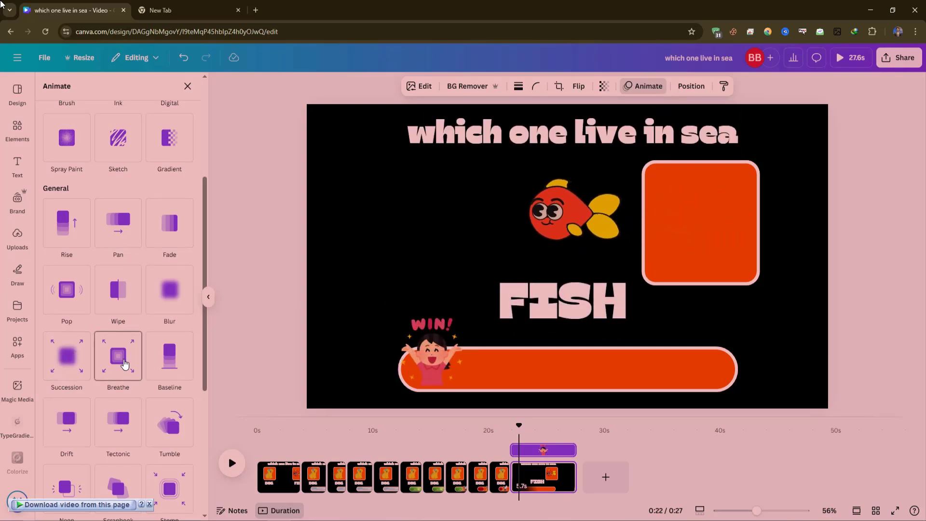
scroll(144, 386, down, 2)
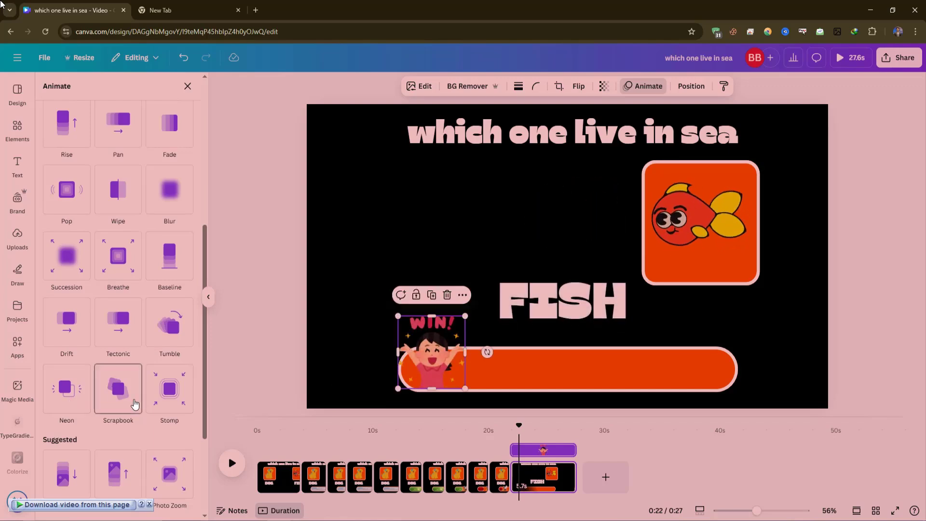
scroll(135, 404, down, 3)
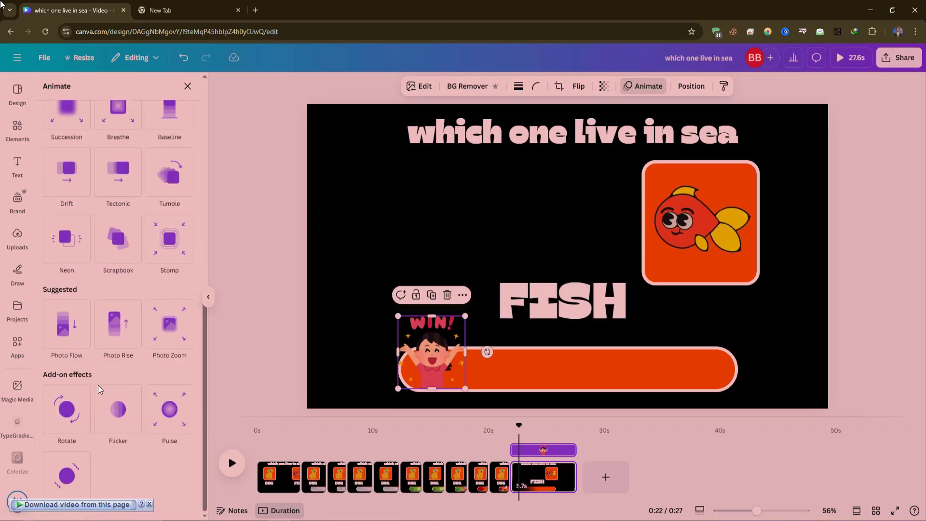
click(169, 409)
key(Escape)
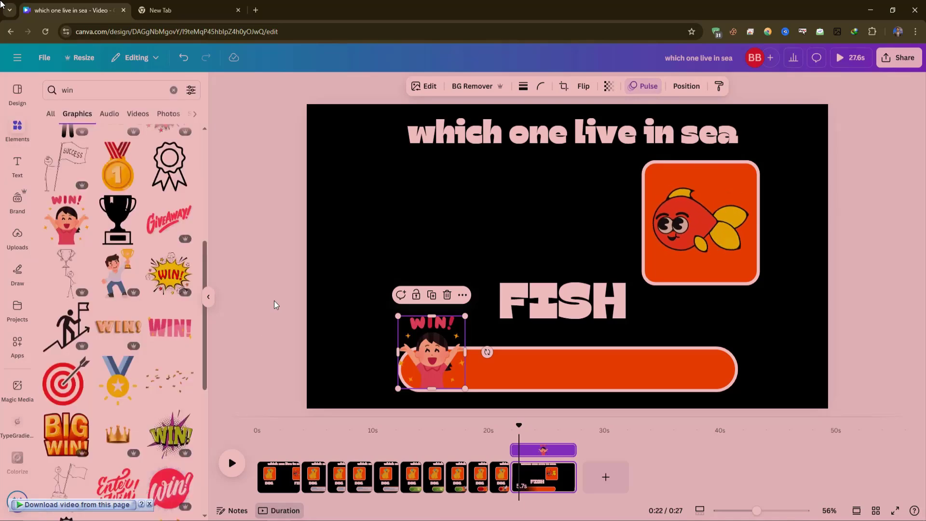
- Change the FISH label's animation to Skate, played on enter
click(619, 300)
click(711, 87)
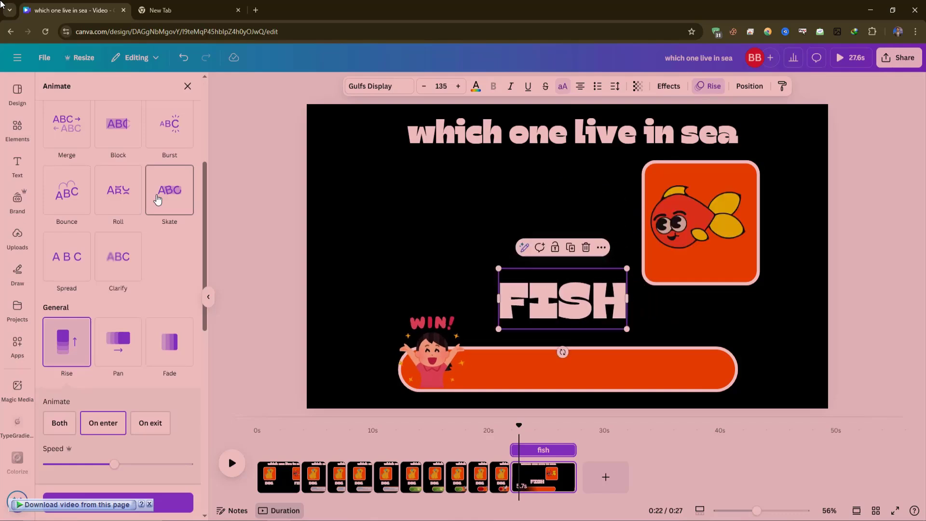
click(156, 206)
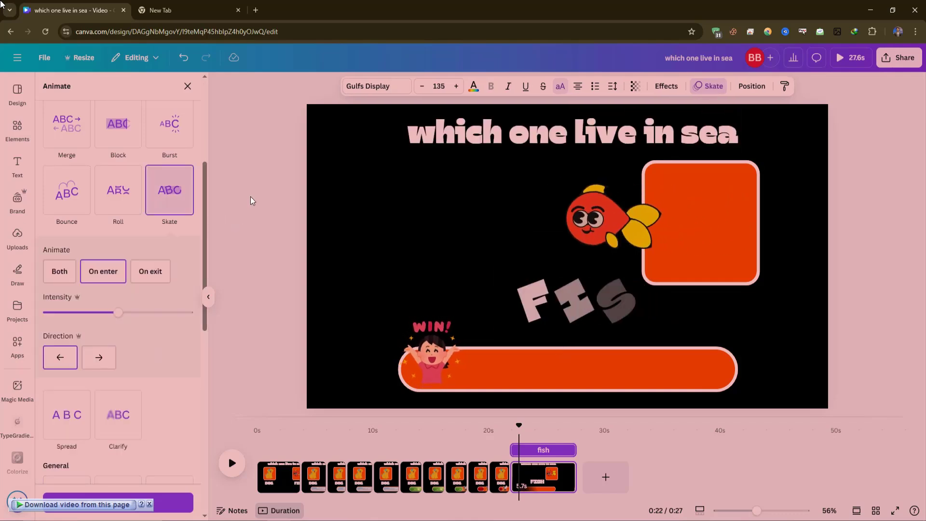
key(Escape)
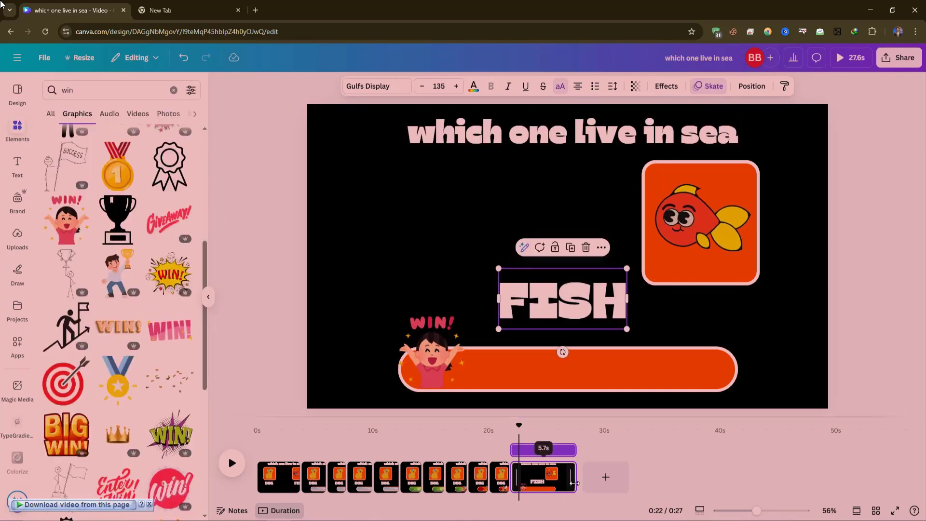
- Trim the last page so the whole video runs 24.0 seconds, and preview it from the beginning
drag(575, 483, 532, 465)
drag(536, 426, 257, 426)
click(850, 61)
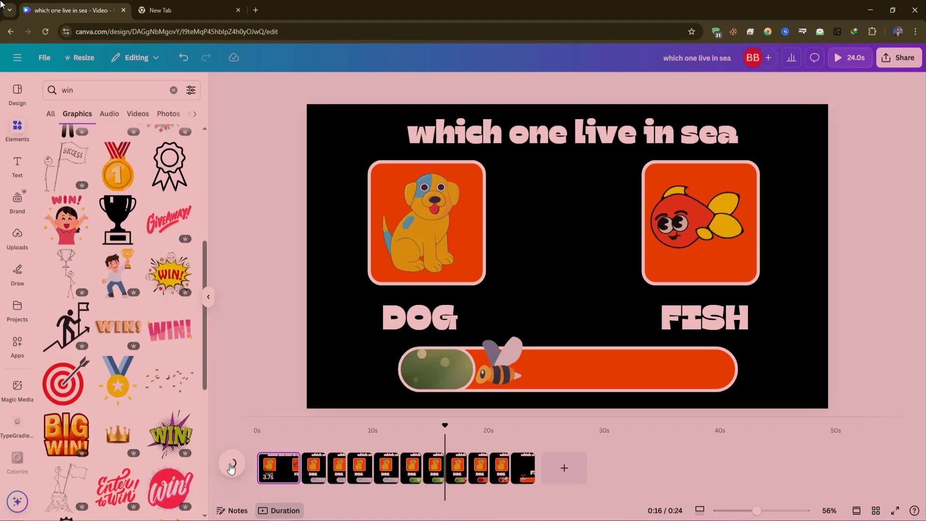
click(839, 59)
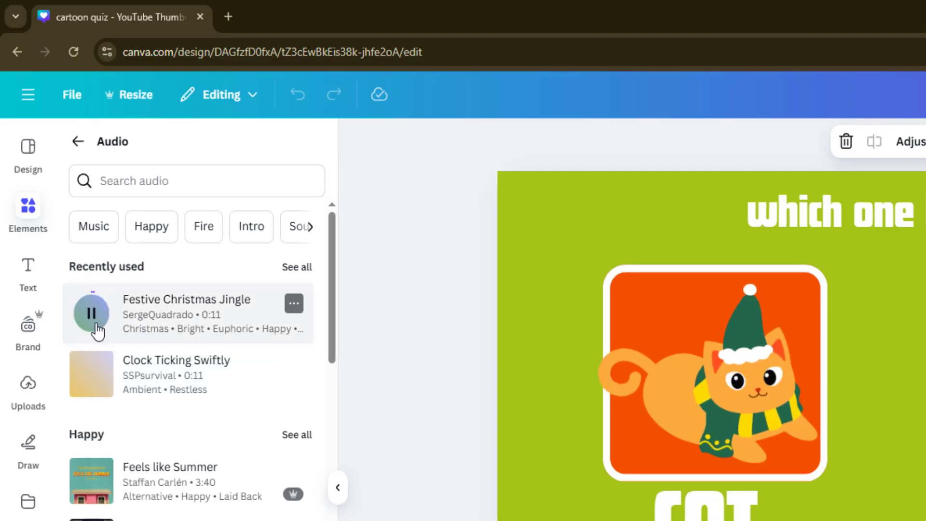
- Listen to the Festive Christmas Jingle and Clock Ticking Swiftly audio tracks in the cartoon quiz design
click(96, 326)
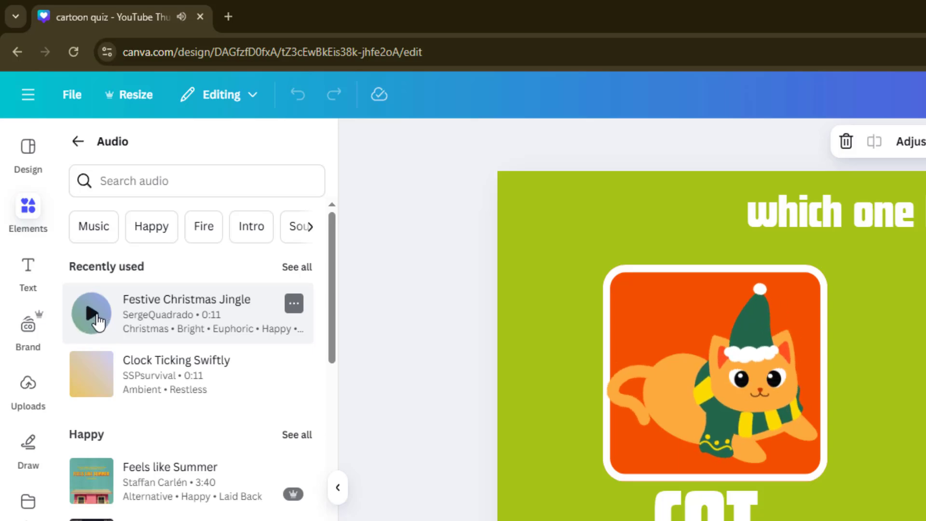
click(97, 386)
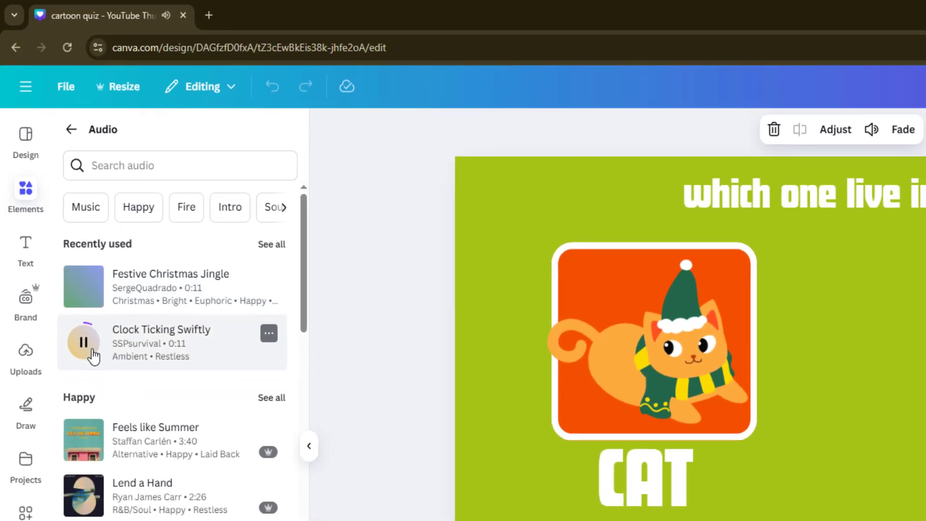
click(97, 386)
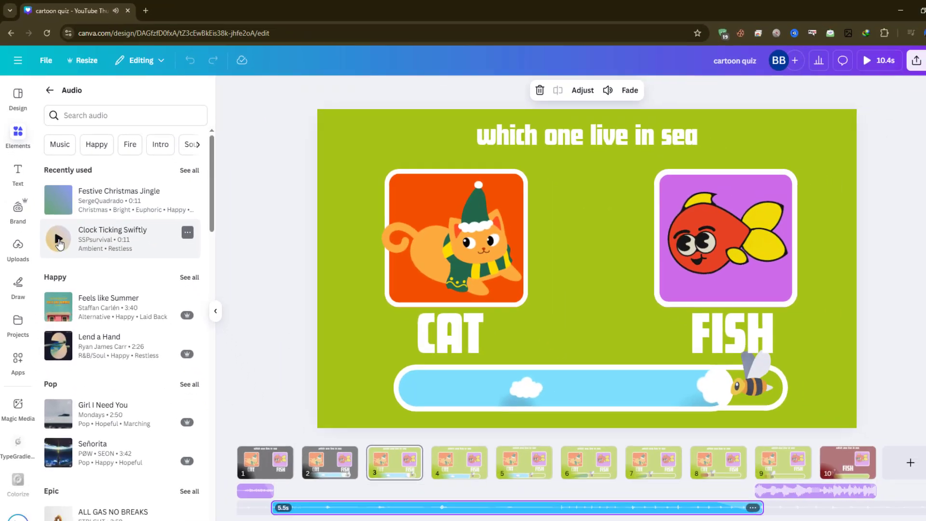